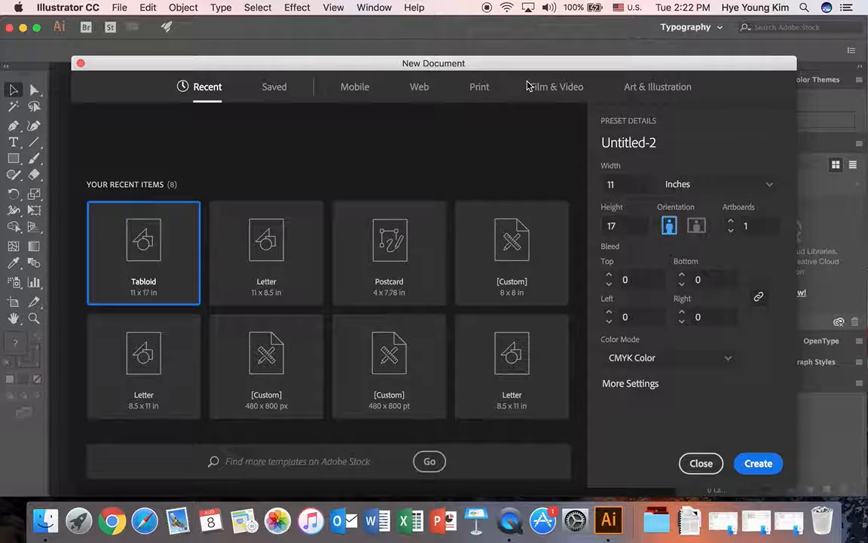
- Create a new print document from the Tabloid preset with units in inches, 11 x 17 in portrait
click(479, 87)
click(741, 189)
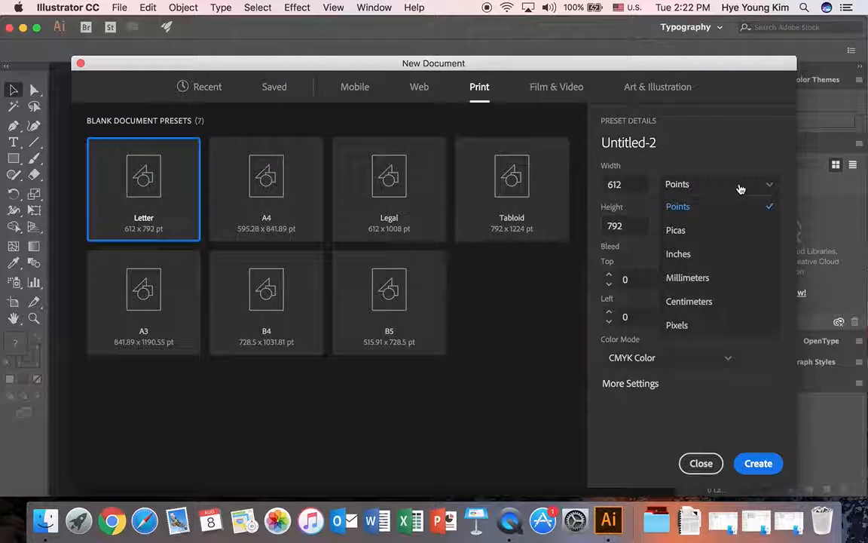
click(511, 177)
click(698, 188)
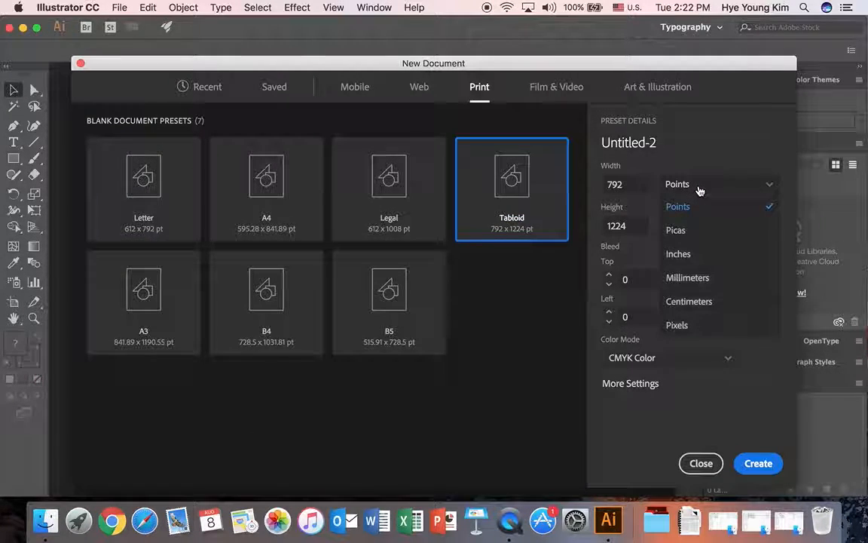
click(682, 253)
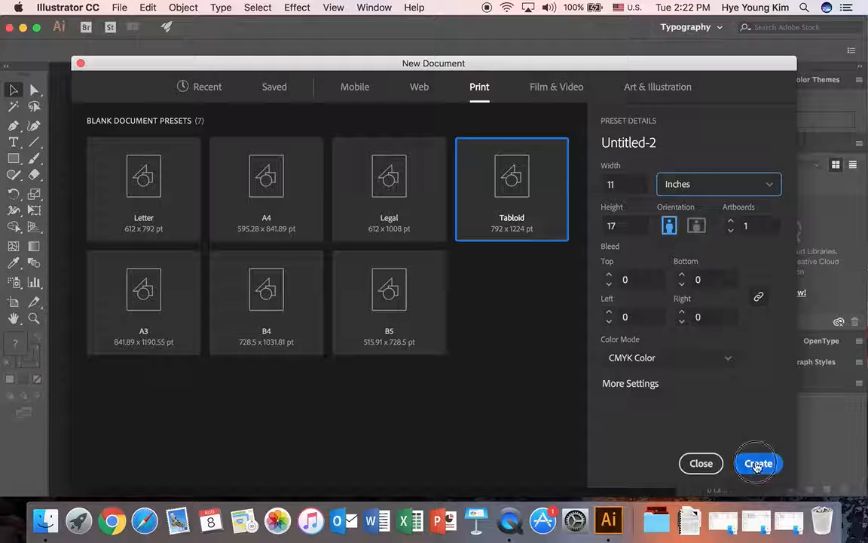
click(755, 461)
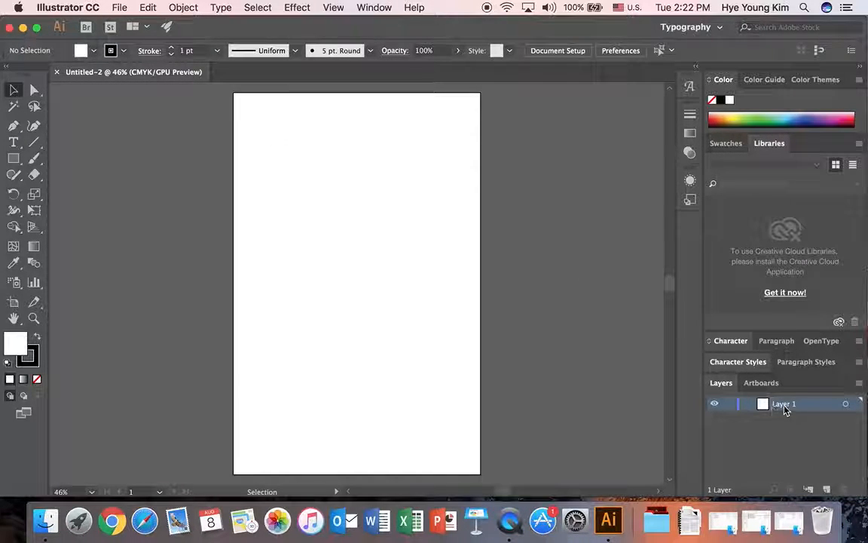
- Rename the existing layer as background1 and add a new layer above it named background2
text(backg)
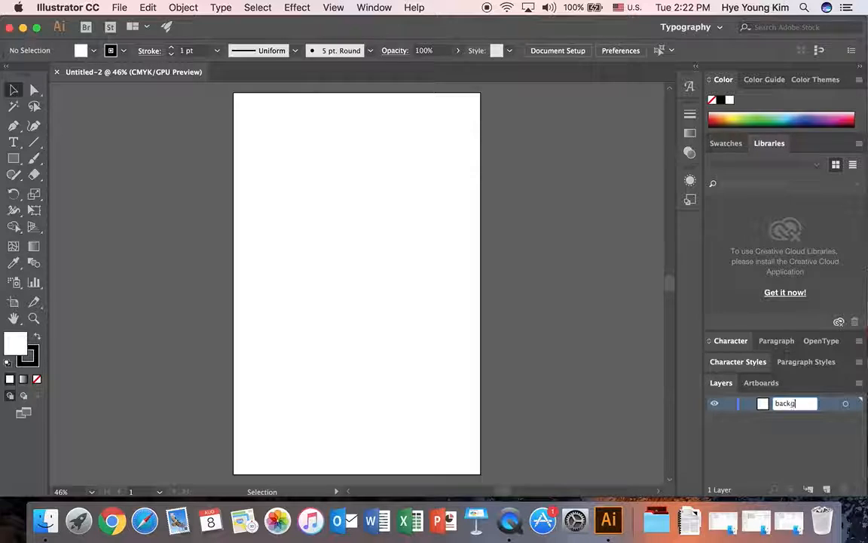
text(round1)
key(Return)
click(828, 489)
double_click(786, 404)
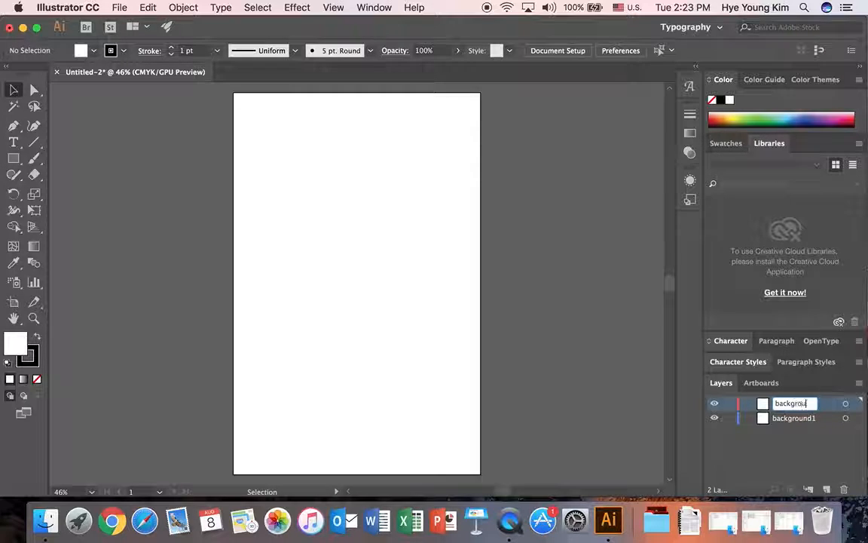
text(background2)
key(Return)
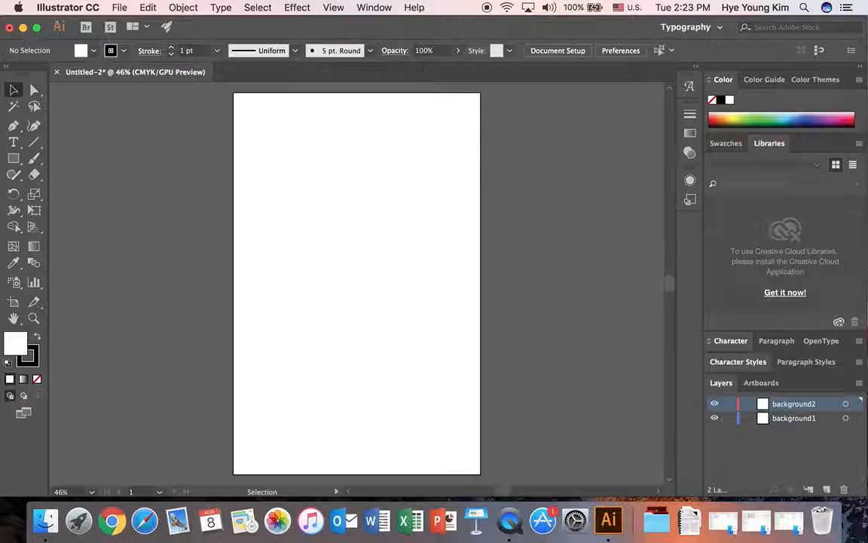
- Add two more layers above background2, named image and text, and leave no layer selected
click(825, 490)
double_click(787, 403)
text(imag)
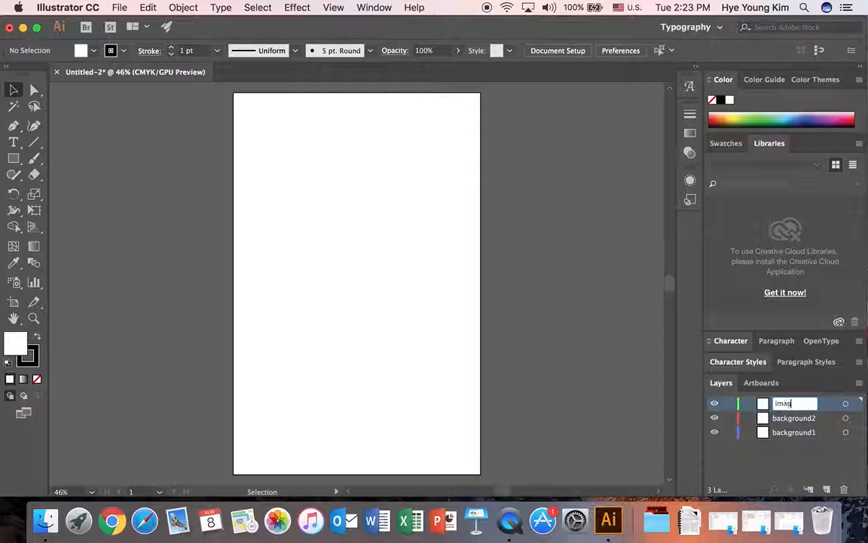
text(e)
key(Return)
click(827, 491)
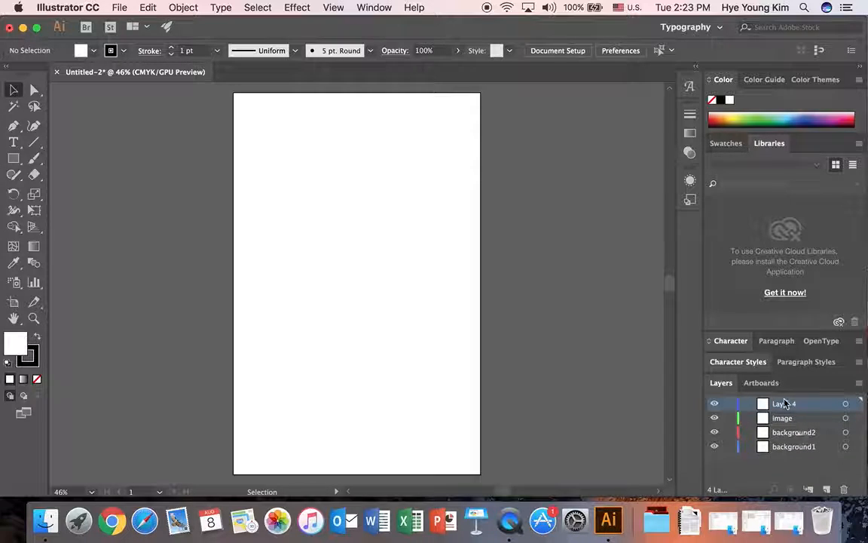
double_click(786, 404)
text(text)
key(Return)
click(789, 470)
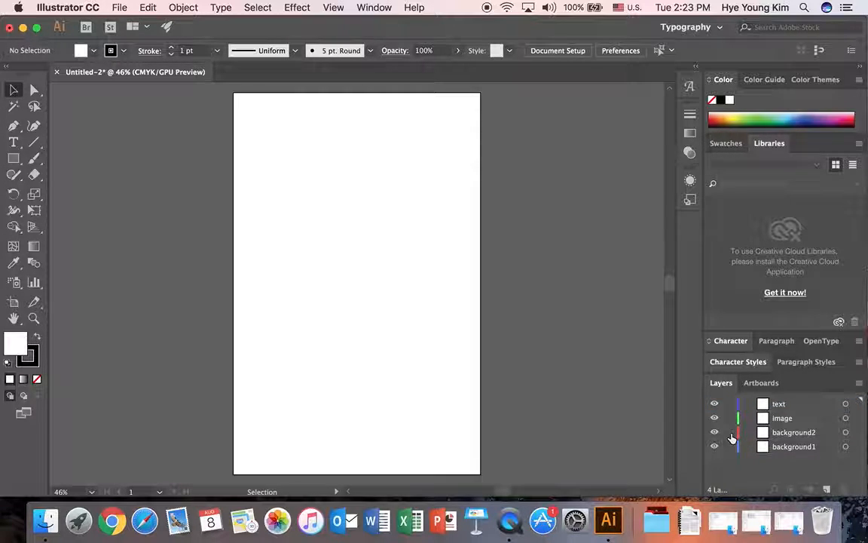
- Show the rulers and place vertical guides about 0.5 in inside the artboard's left and right edges
click(333, 8)
mouse_move(344, 300)
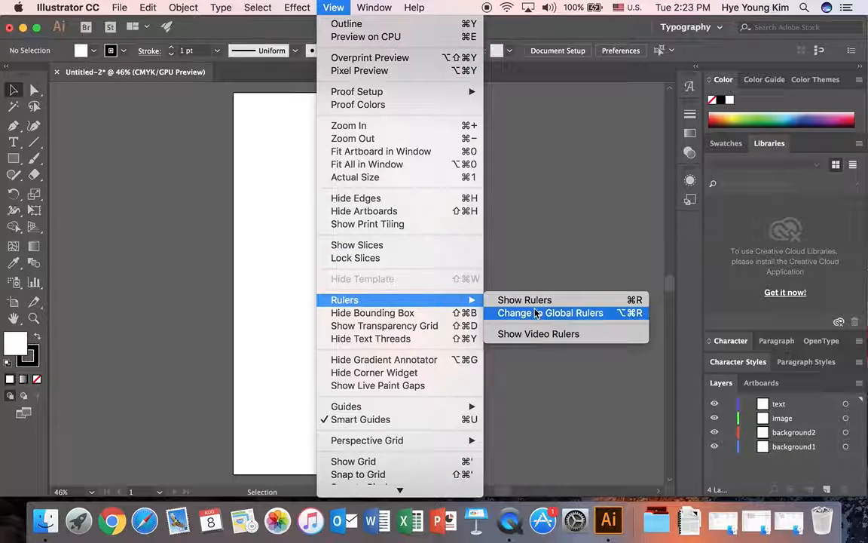
click(528, 300)
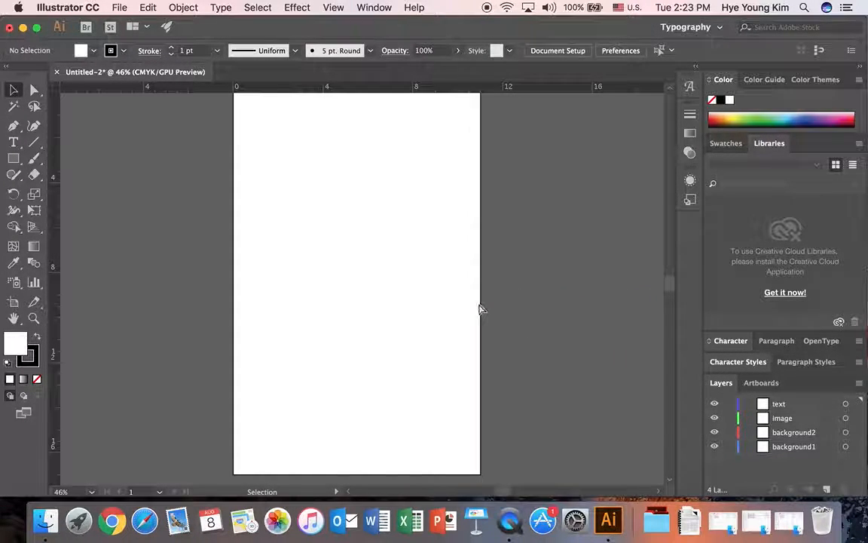
scroll(481, 309, up, 1)
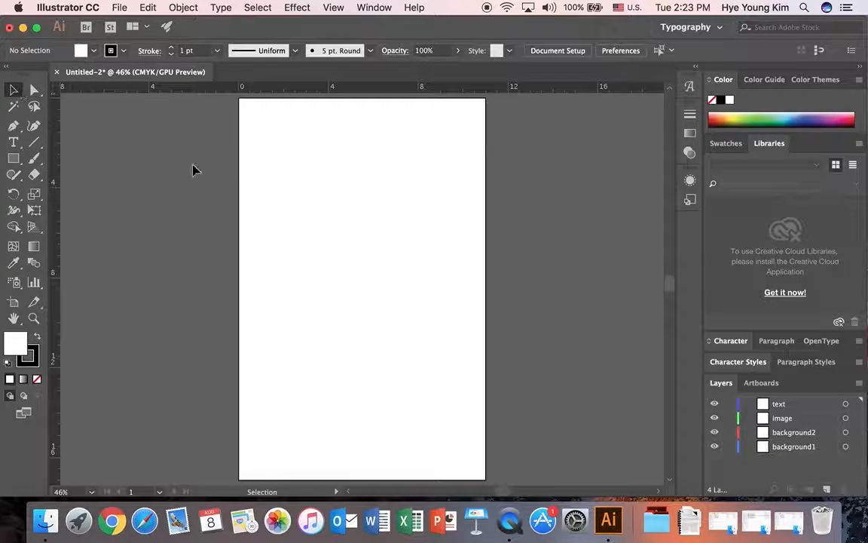
drag(55, 161, 251, 159)
drag(54, 154, 475, 171)
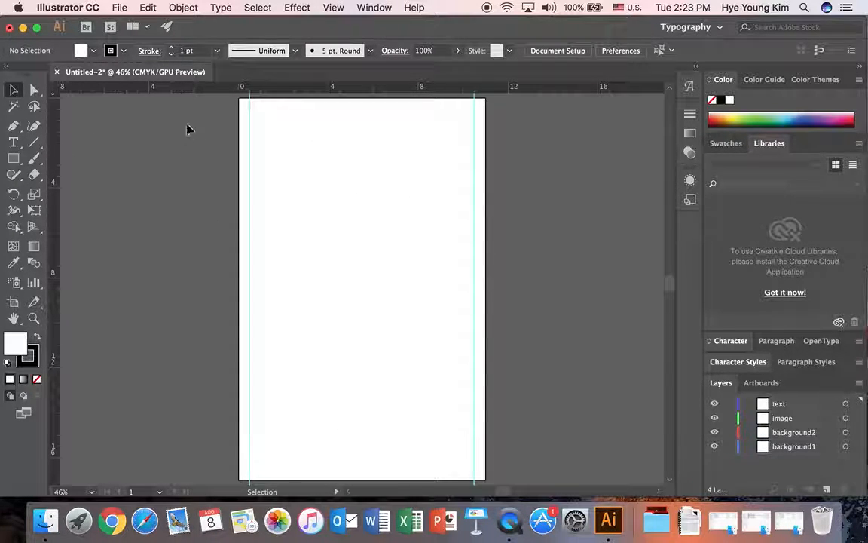
- Place horizontal guides across the artboard at about 2.5, 3, 14 and 14.5 in from its upper edge
drag(187, 91, 184, 168)
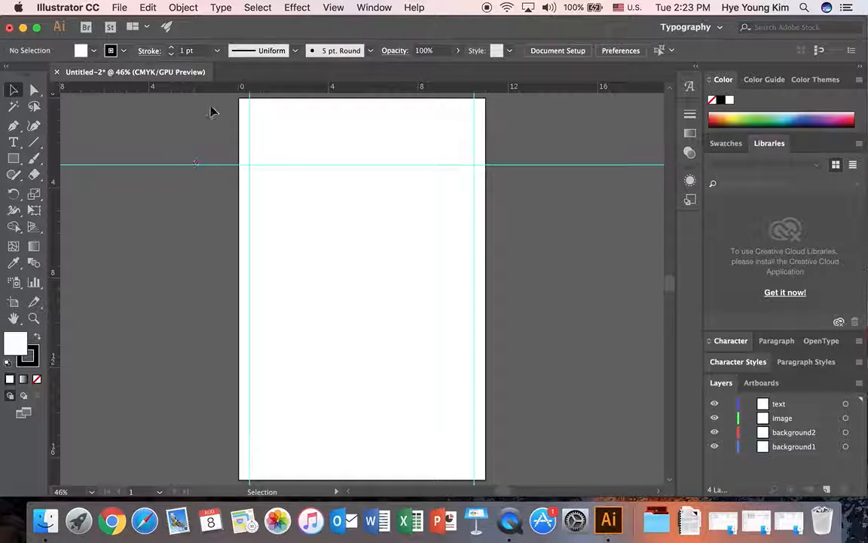
drag(211, 87, 204, 159)
drag(215, 91, 212, 440)
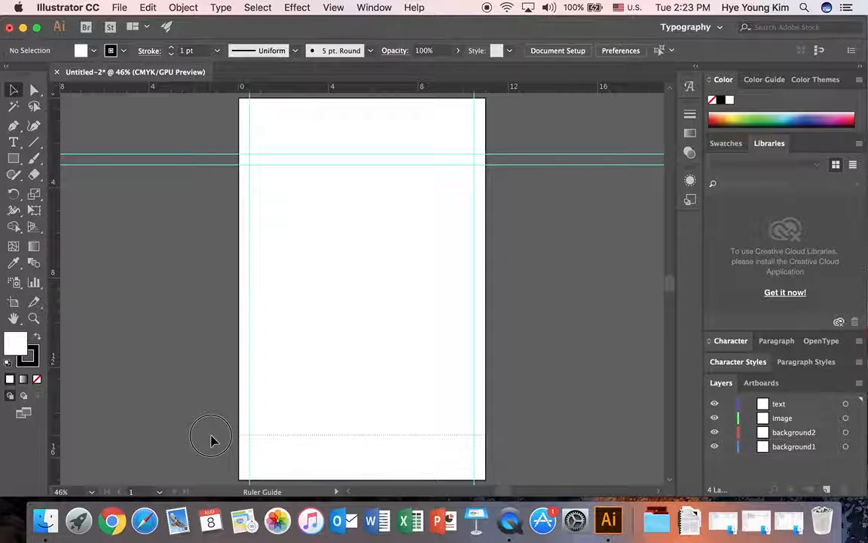
drag(211, 440, 186, 426)
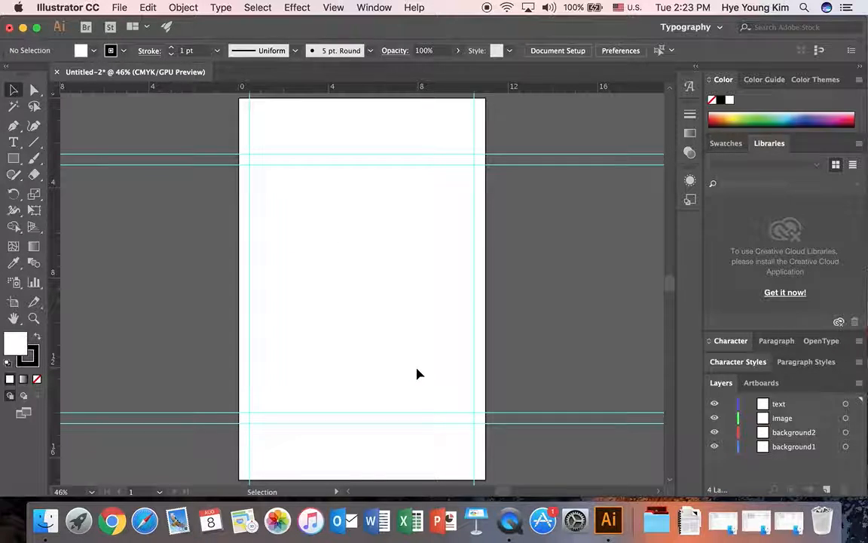
- Save the document as an Illustrator CC file in TUTORIAL_poster, named Poster04_Bleeding_ plus the author's first name
click(114, 9)
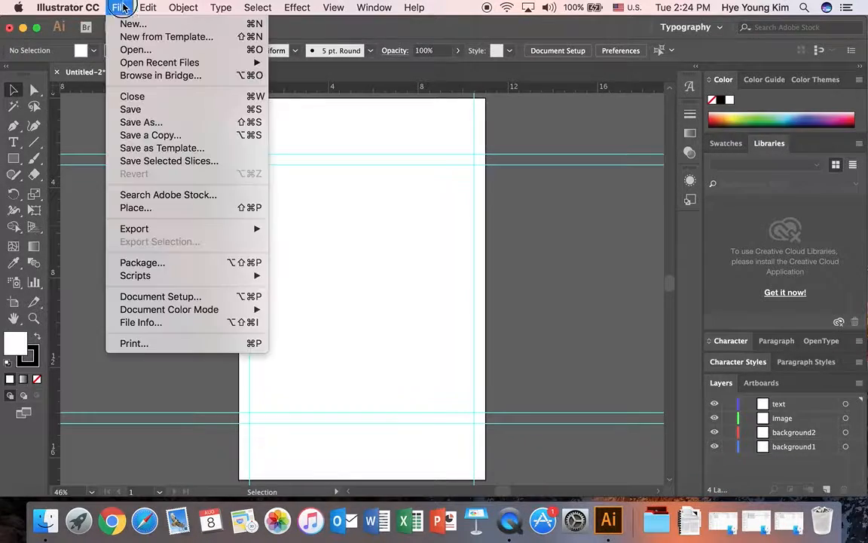
click(151, 121)
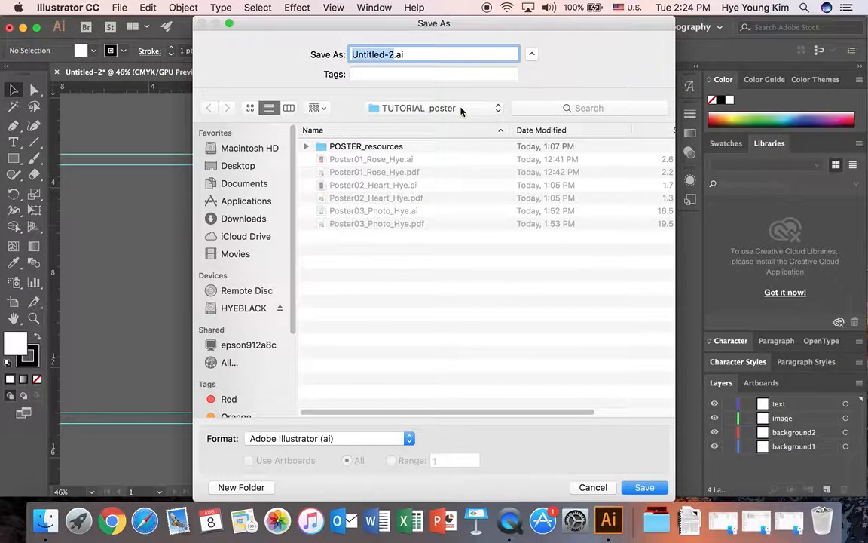
click(462, 110)
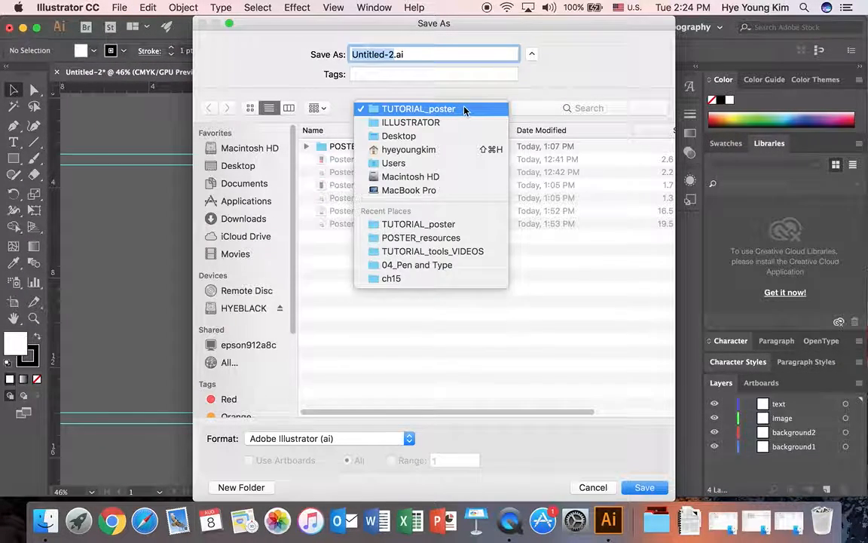
click(464, 111)
click(442, 271)
click(392, 54)
text(Poster04)
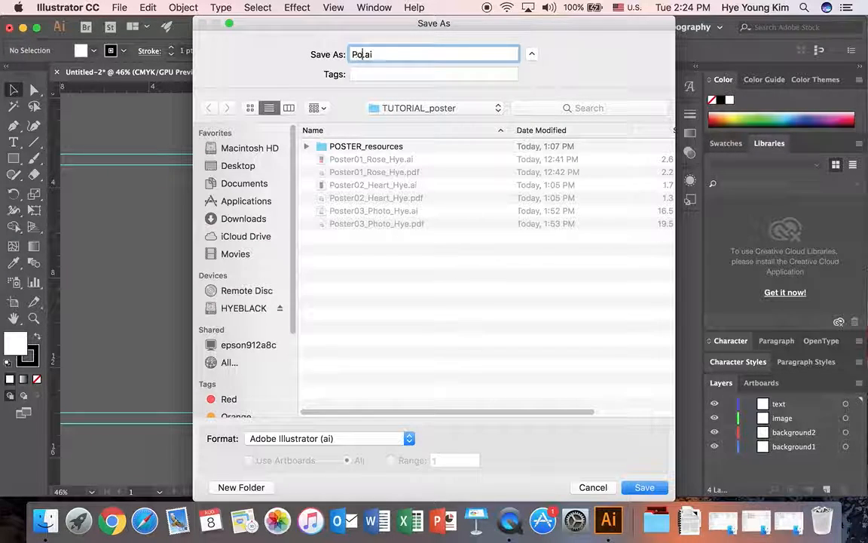
text(_Bleeding)
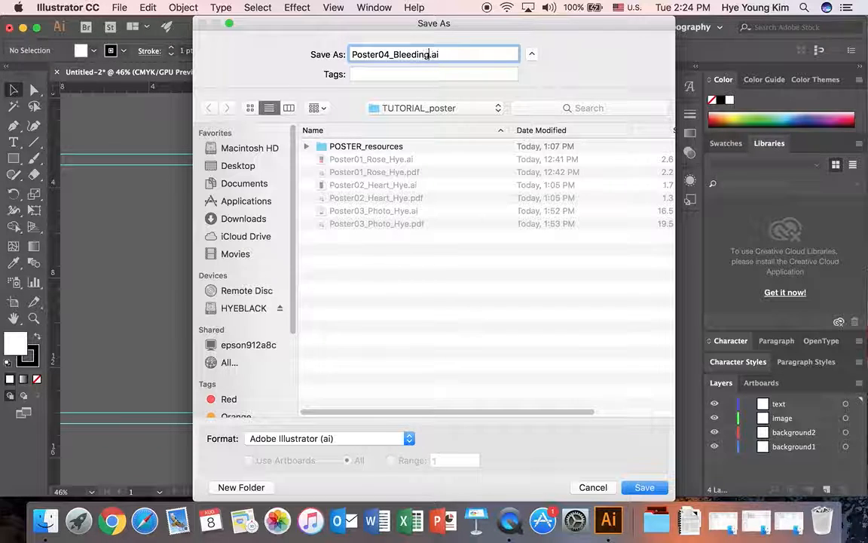
text(_Hye)
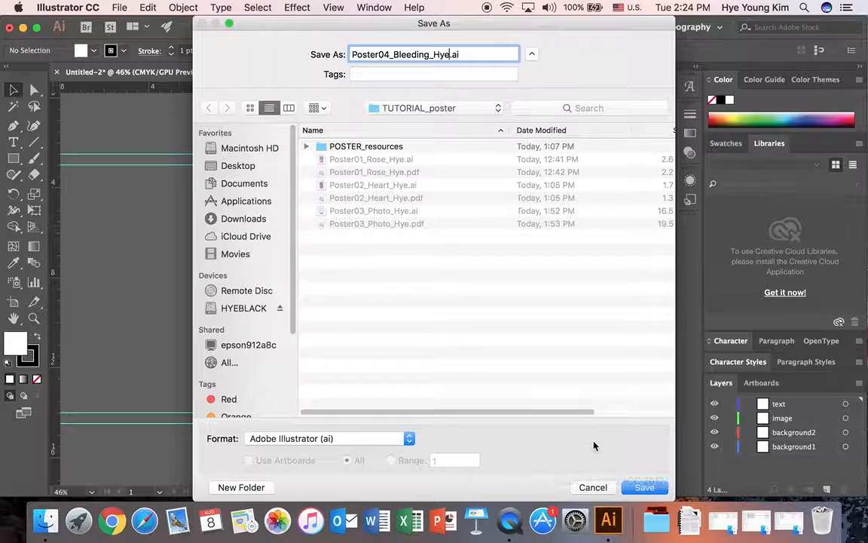
key(Return)
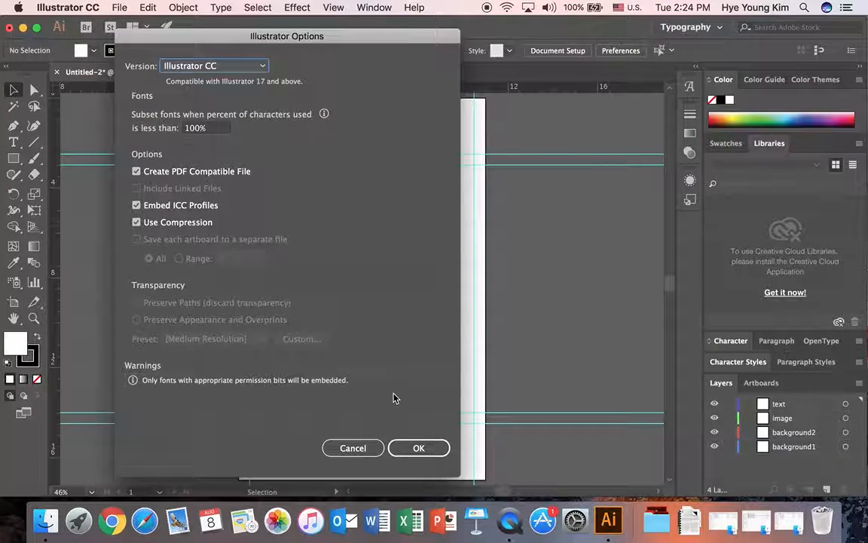
click(419, 449)
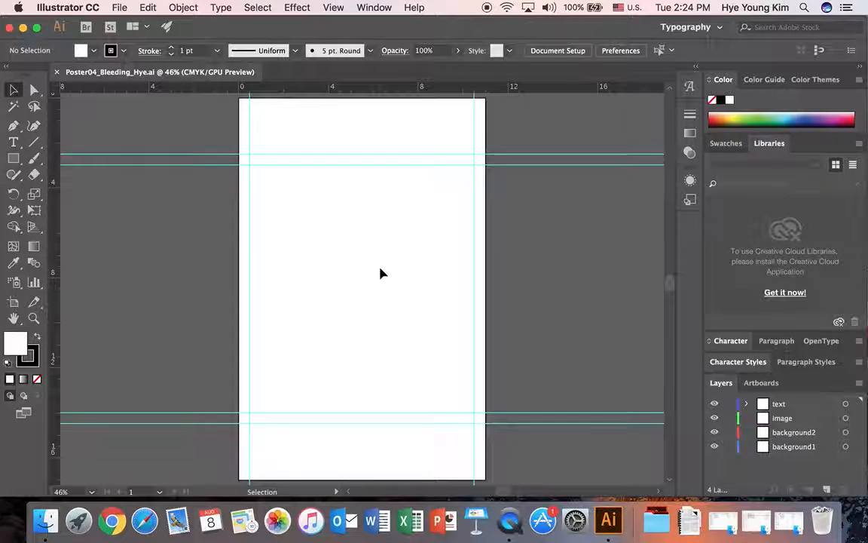
- Add the point text "Romeo" on the background1 layer, beside the artboard's upper left
click(780, 448)
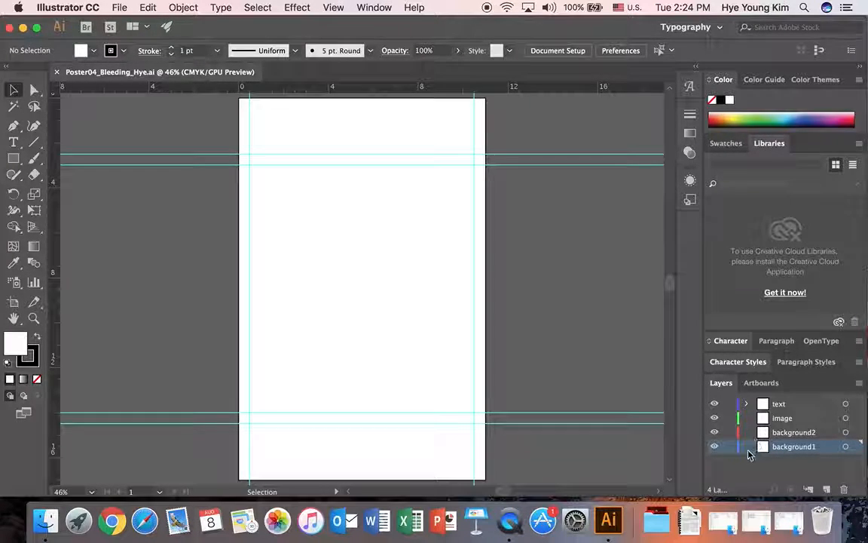
click(13, 143)
click(109, 125)
text(R)
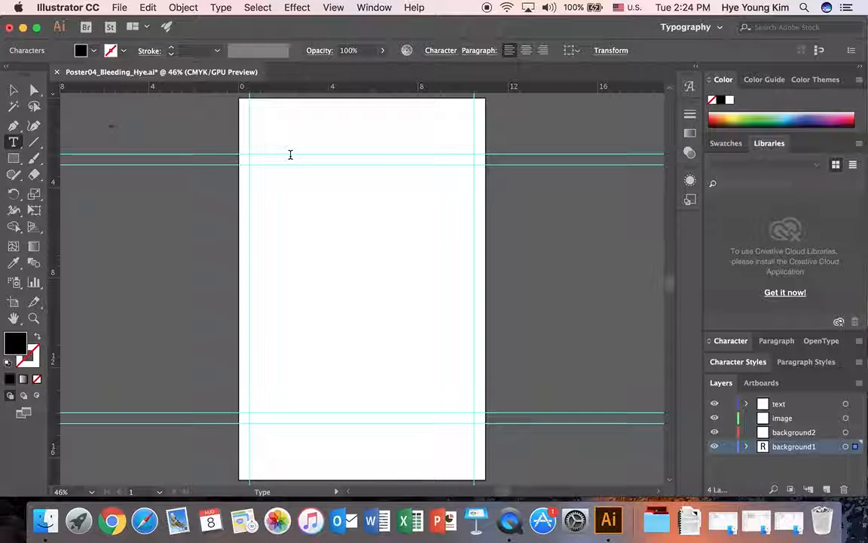
- Format the word "Romeo" in Helvetica Bold at 250 pt
drag(121, 125, 97, 125)
click(731, 341)
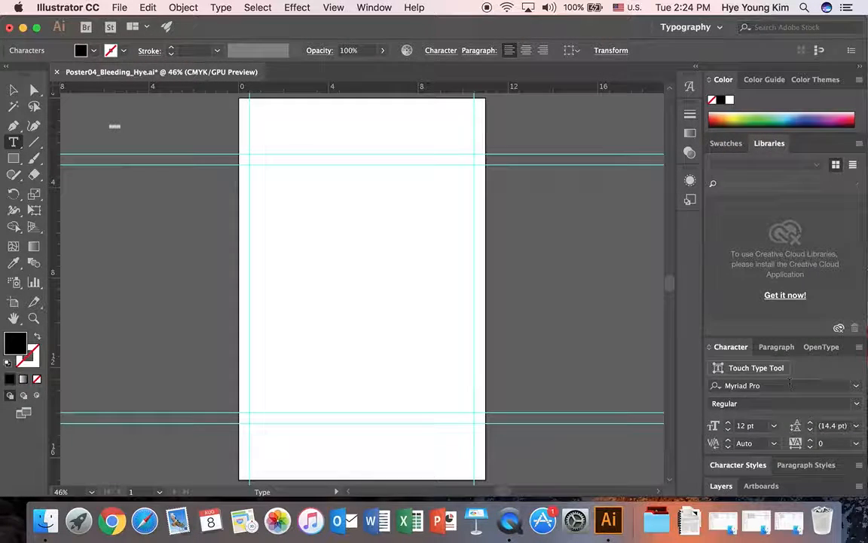
click(754, 385)
text(he)
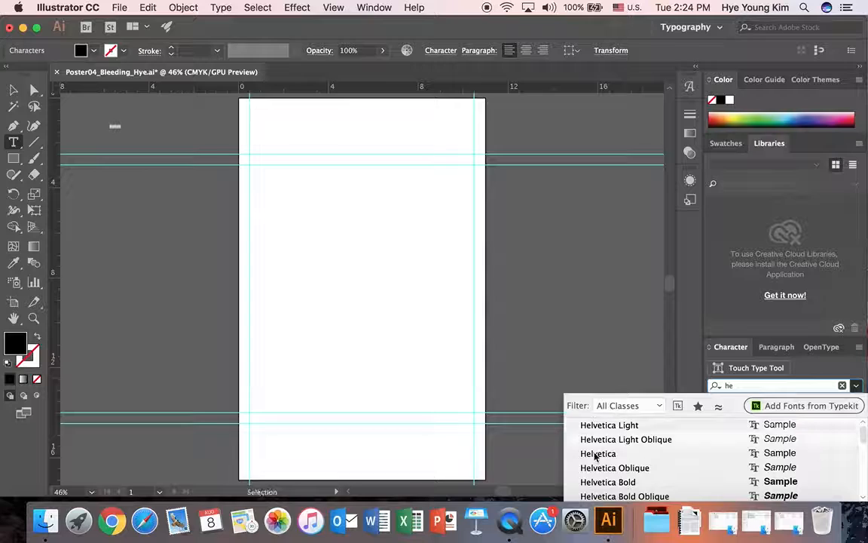
click(602, 452)
click(762, 402)
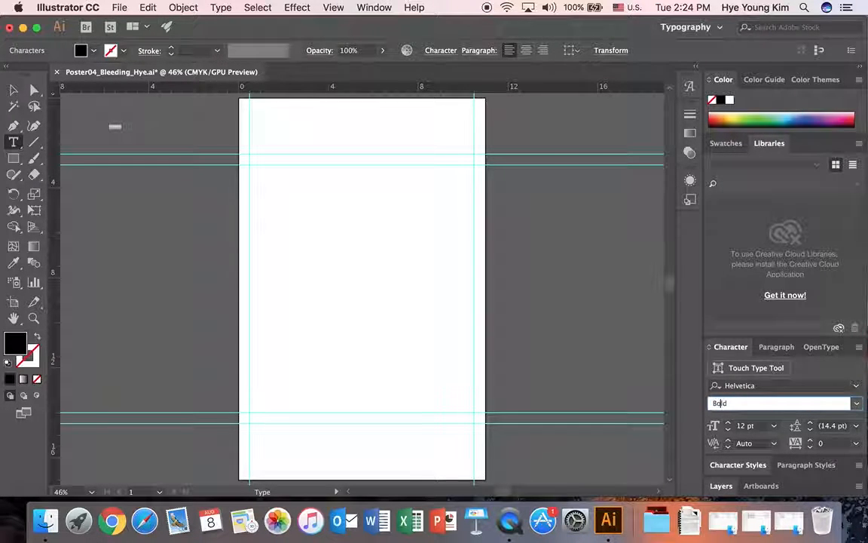
key(Return)
click(761, 425)
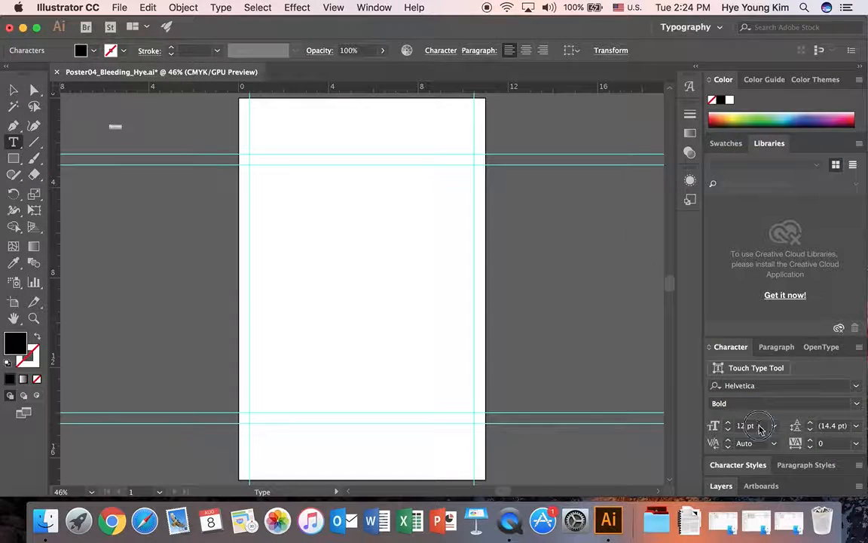
text(250)
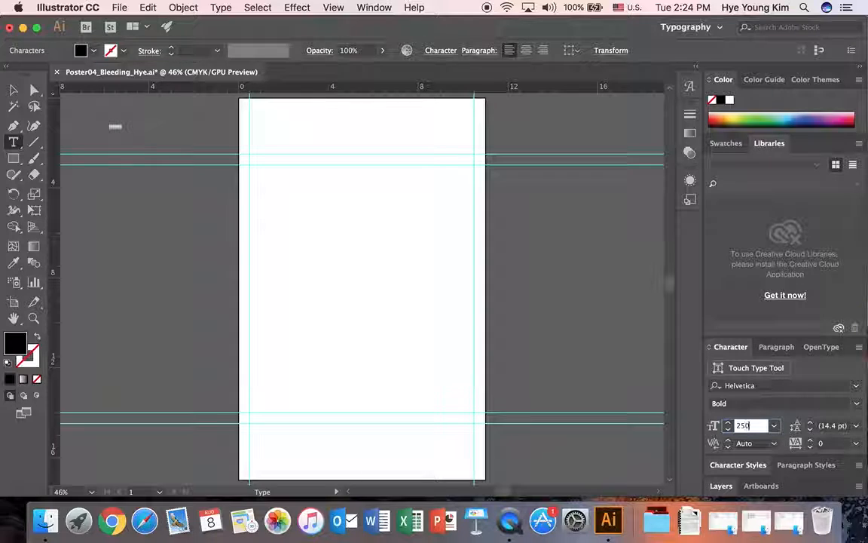
key(Return)
- Move "Romeo" to the top of the artboard so it spans the full width and overlaps both side edges, its baseline near the 2.5 in guide
scroll(269, 276, up, 2)
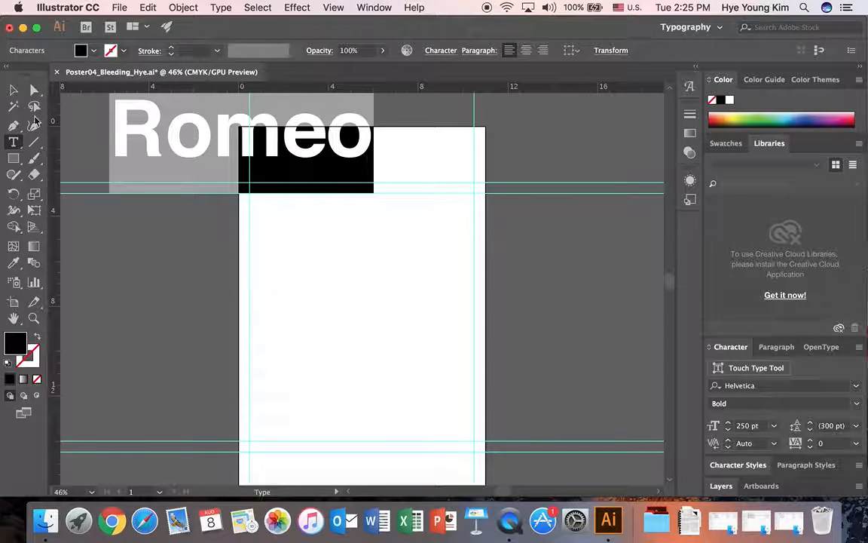
click(18, 91)
click(126, 207)
drag(304, 136, 423, 163)
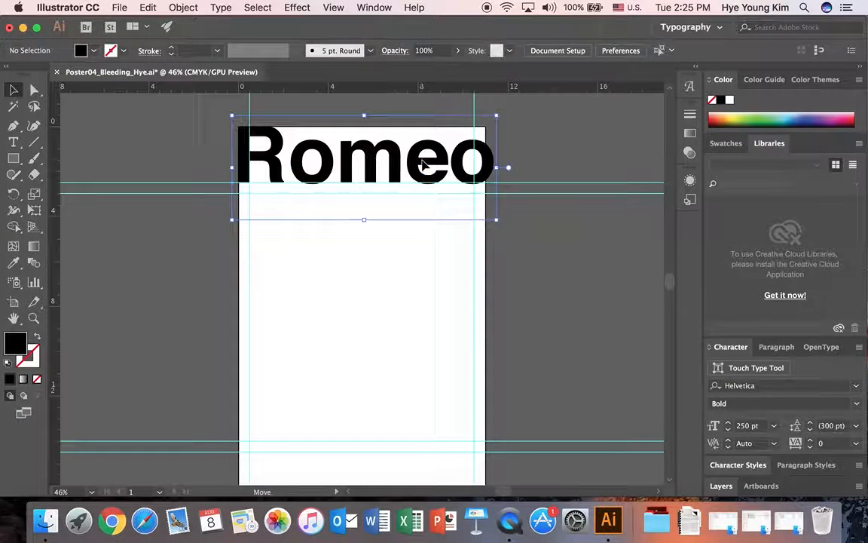
key(Left)
key(Left)
key(Left)
key(Left)
key(Down)
key(Down)
key(Down)
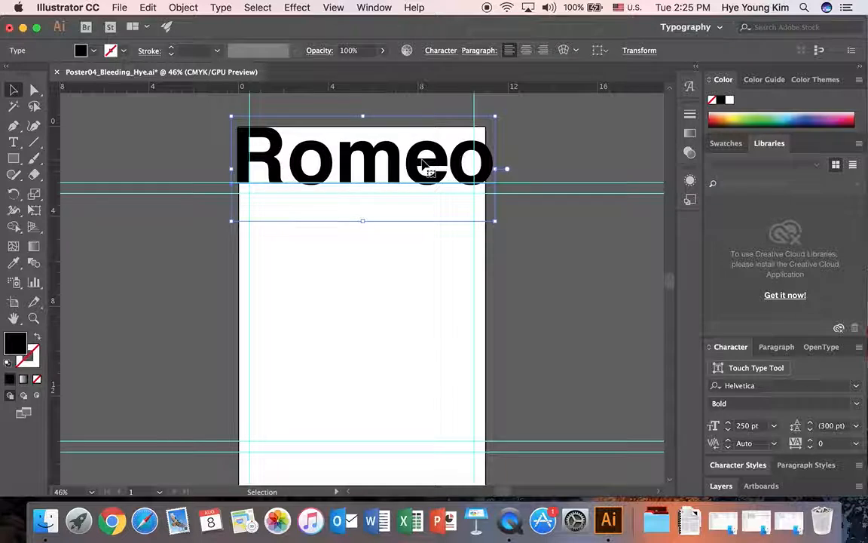
- Nudge "Romeo" slightly left and up so both side overhangs look even and its baseline meets the 2.5 in guide
key(Left)
key(Left)
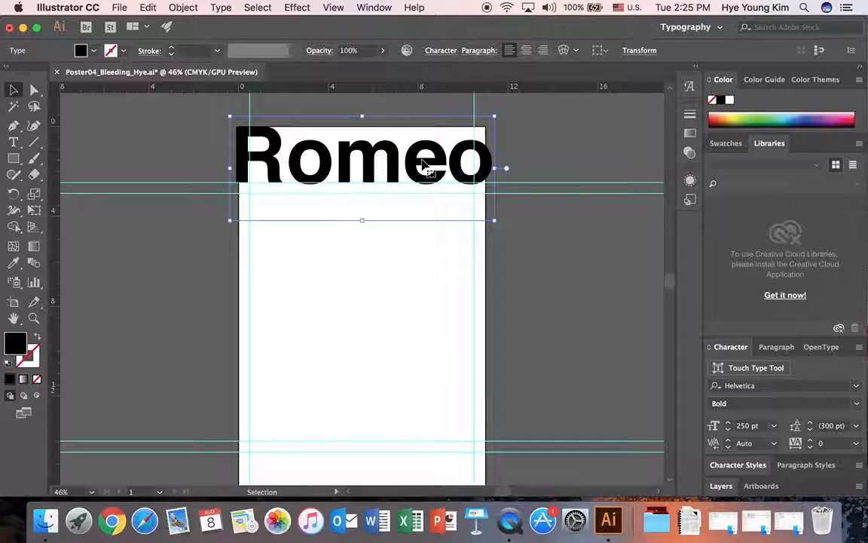
key(Up)
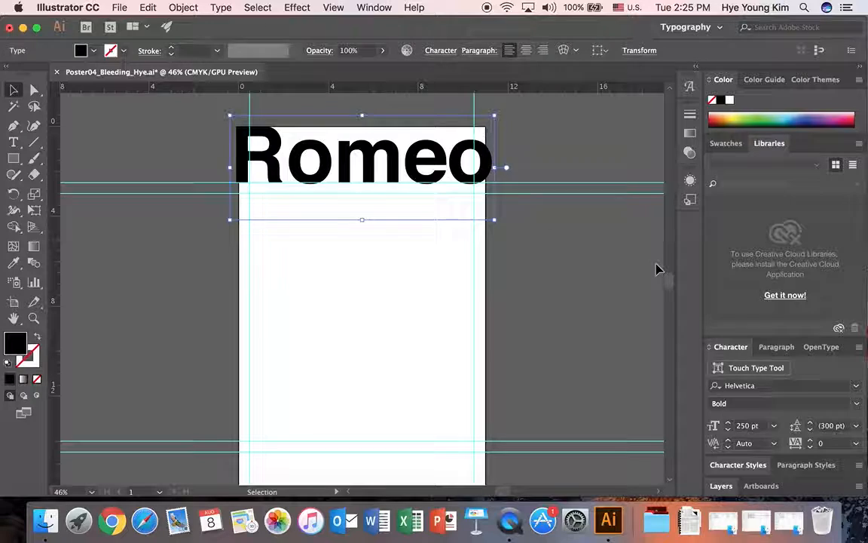
- Set the tracking of "Romeo" to -25 and nudge the word right to recentre it across the artboard
click(829, 446)
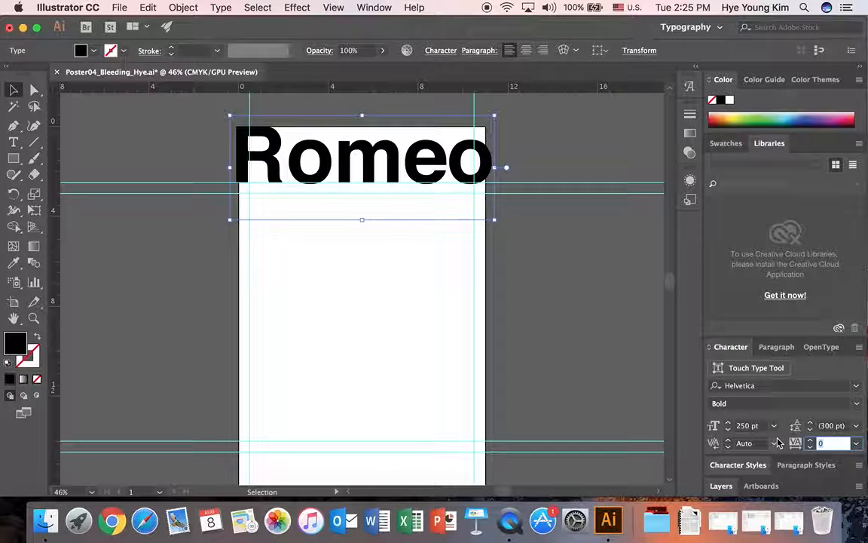
text(-25)
key(Return)
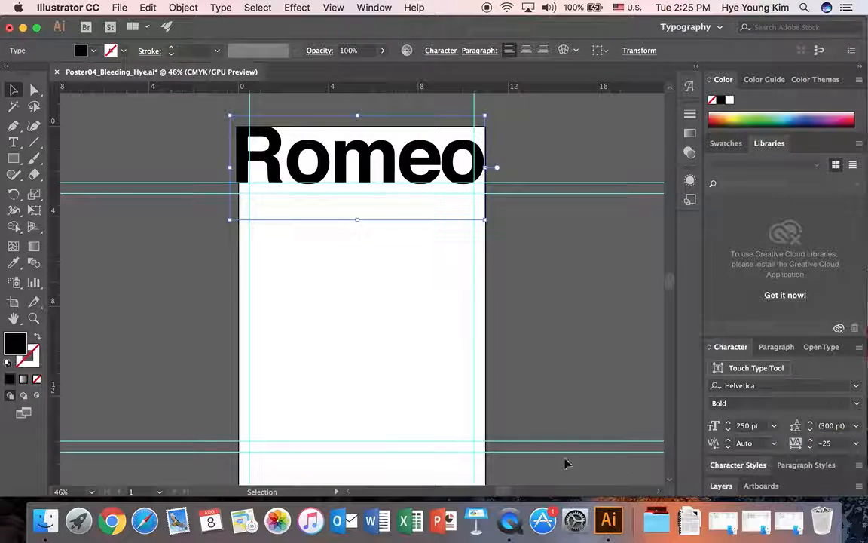
key(Right)
key(Right)
key(Right)
key(Right)
key(Right)
key(Right)
key(Right)
key(Right)
key(Right)
key(Right)
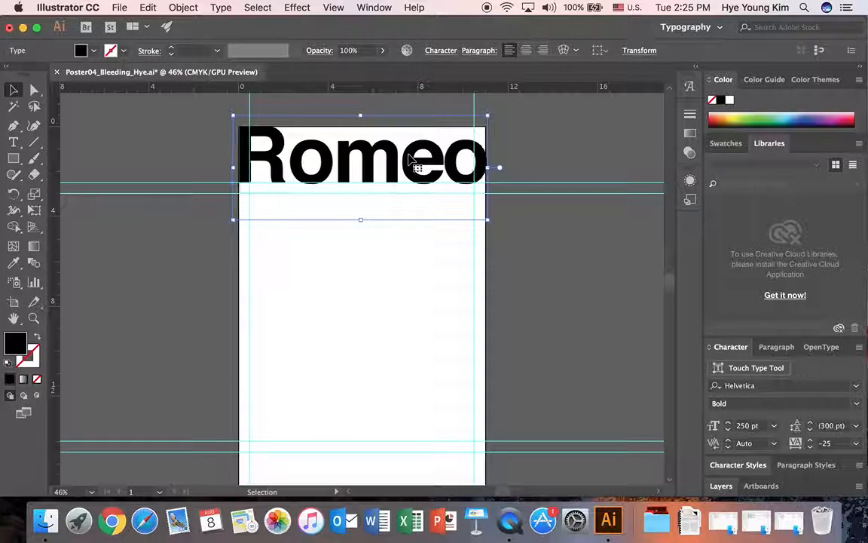
- Loosen the tracking of "Romeo" to -10 and nudge the word left so it overlaps both side edges of the artboard
click(33, 318)
click(324, 166)
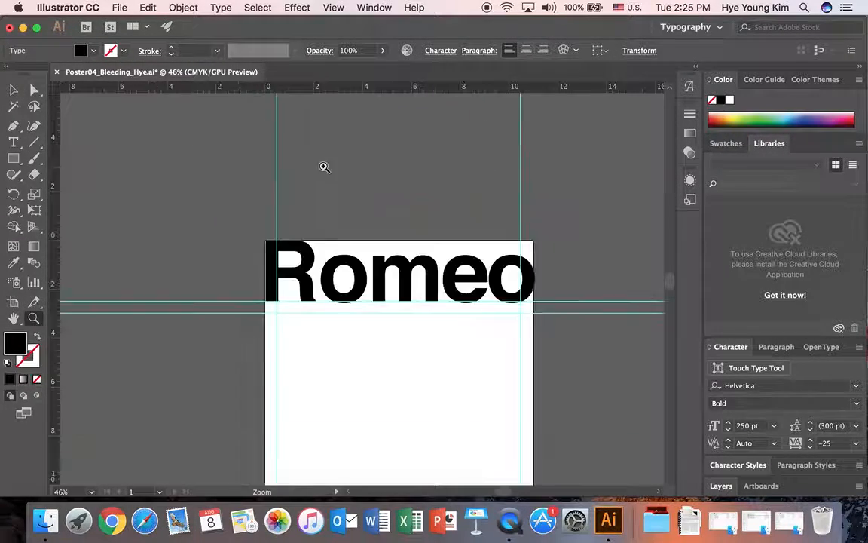
click(327, 245)
click(327, 245)
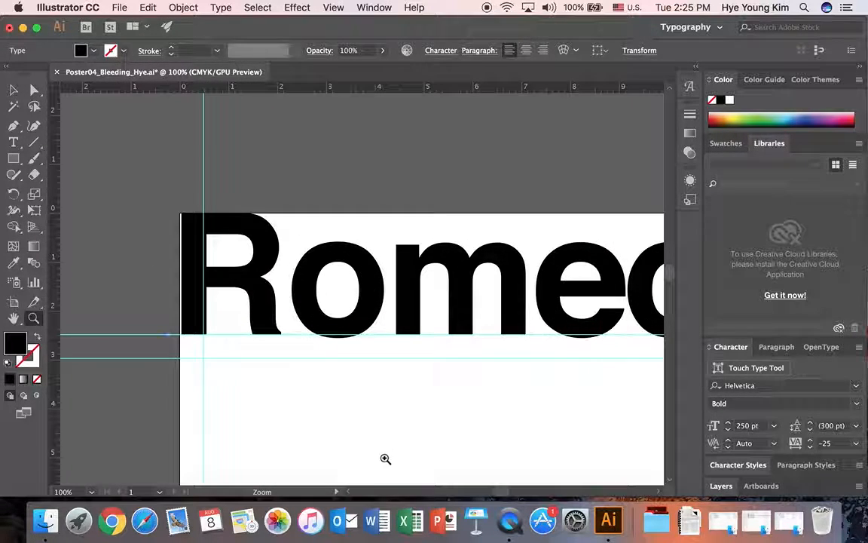
drag(502, 491, 507, 492)
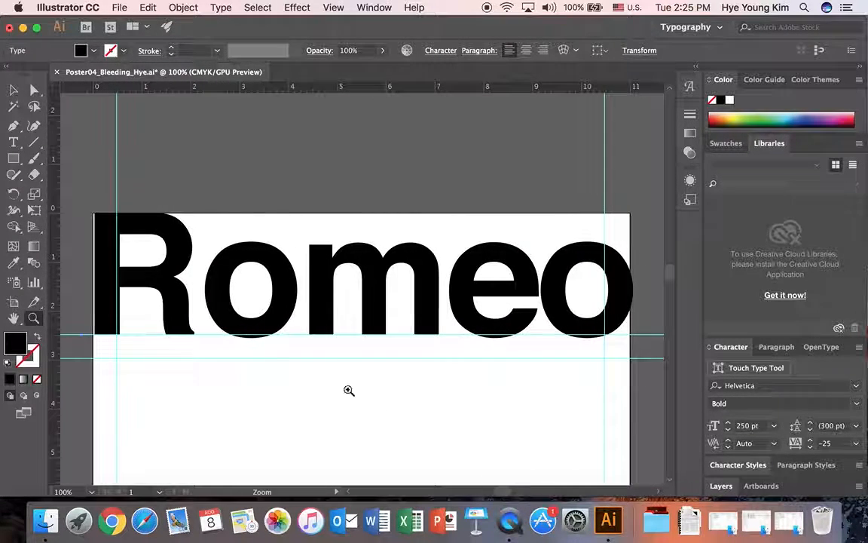
key(v)
click(242, 252)
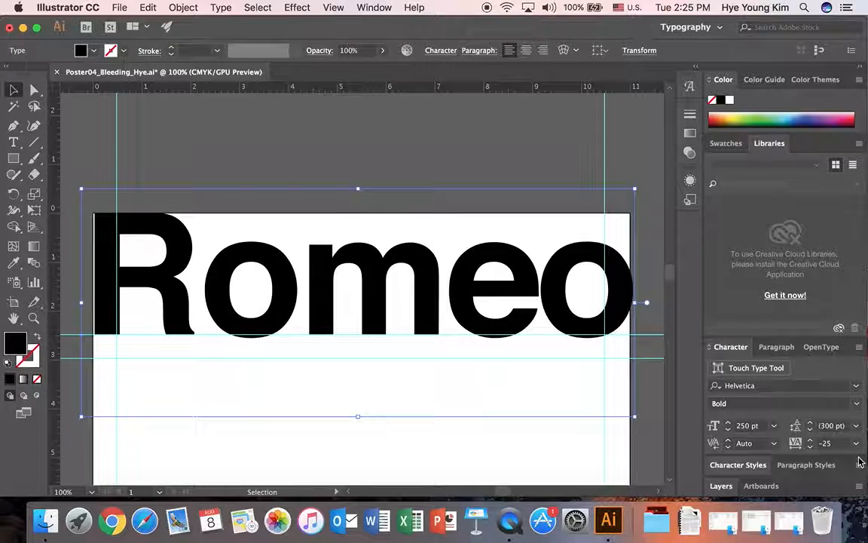
text(-10)
key(Return)
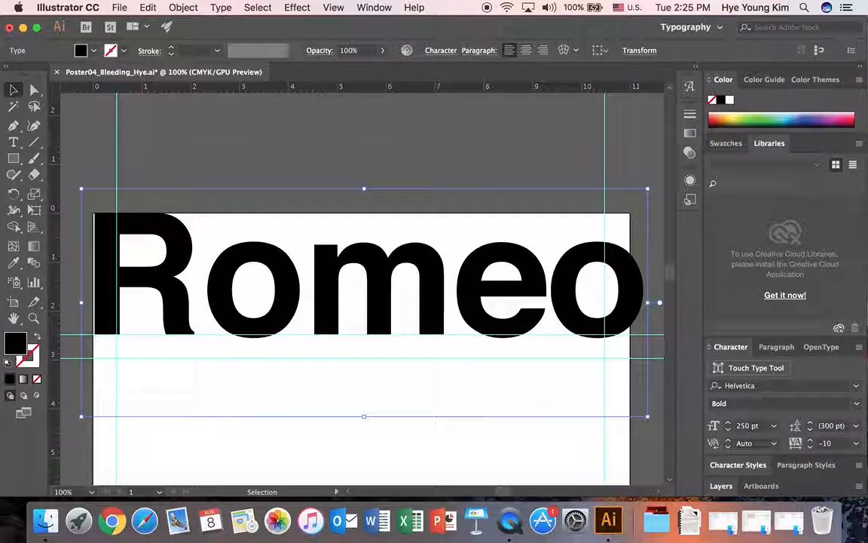
key(Left)
key(Left)
key(Left)
key(Left)
key(Left)
key(Left)
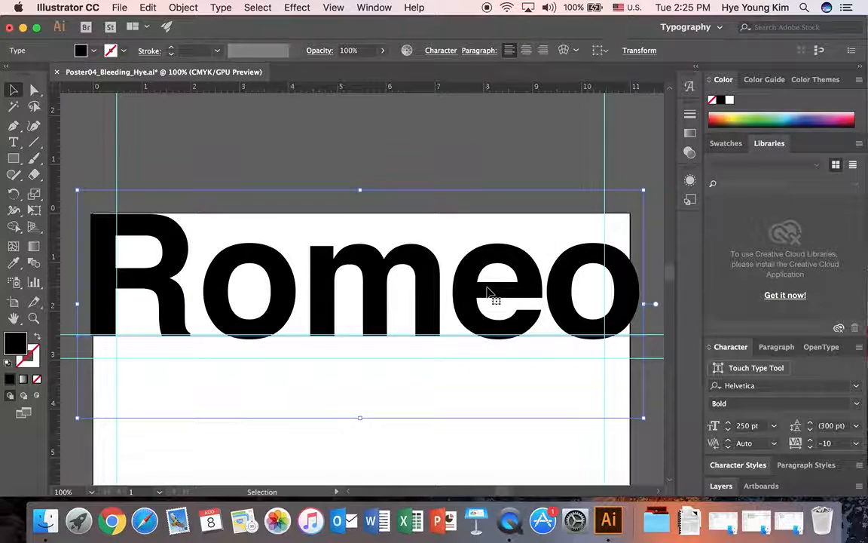
key(Left)
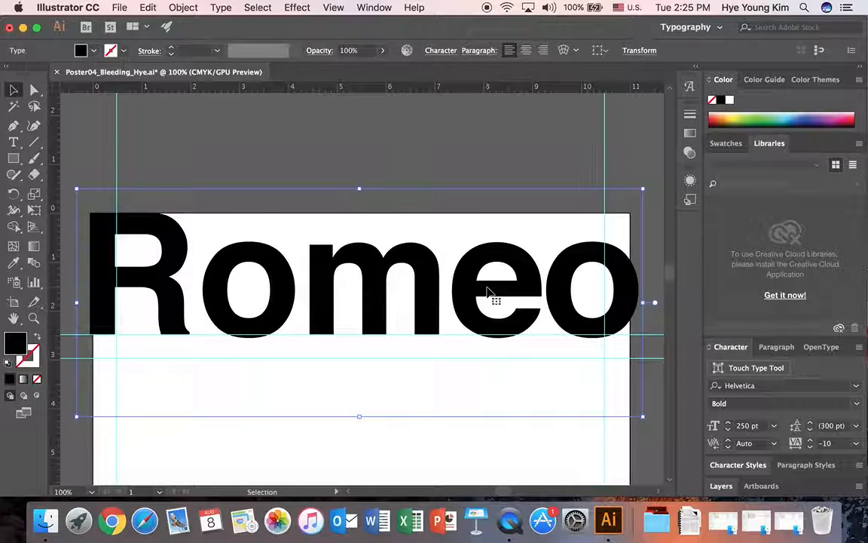
key(Up)
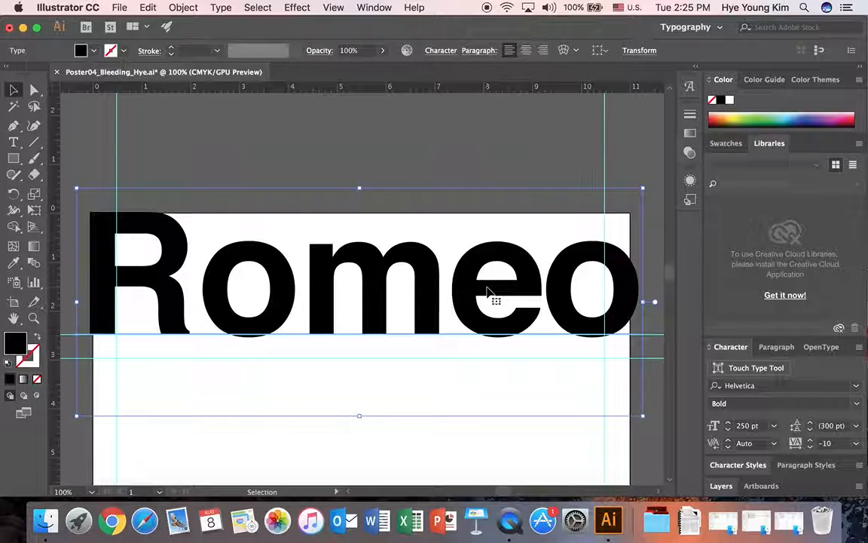
key(Down)
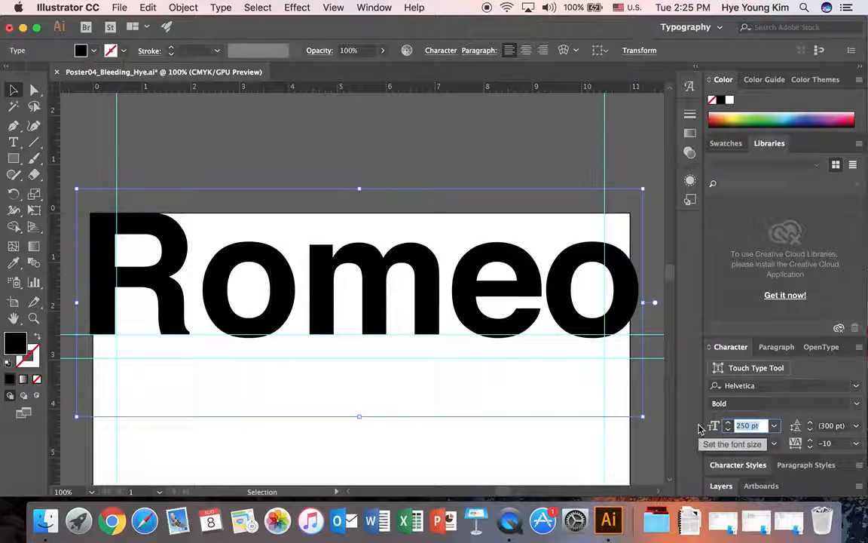
- Enlarge "Romeo" to 260 pt and reset its tracking to 0
key(Return)
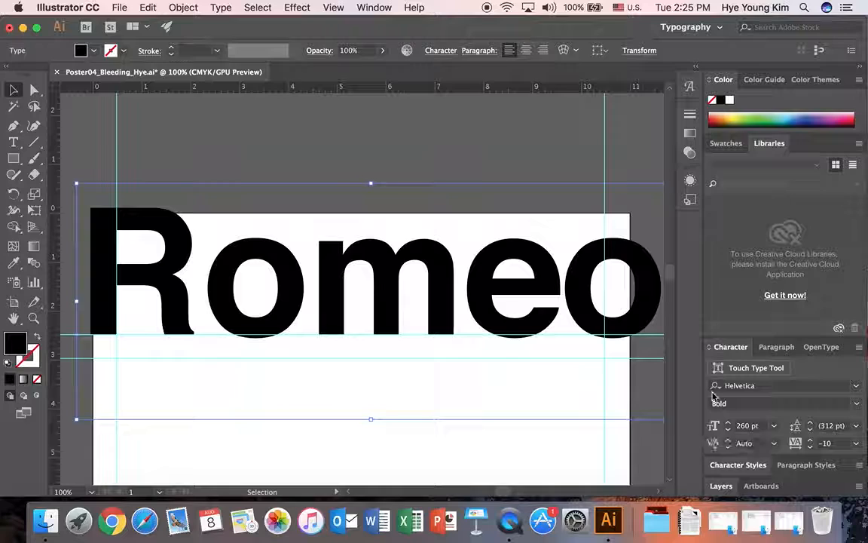
text(0)
key(Return)
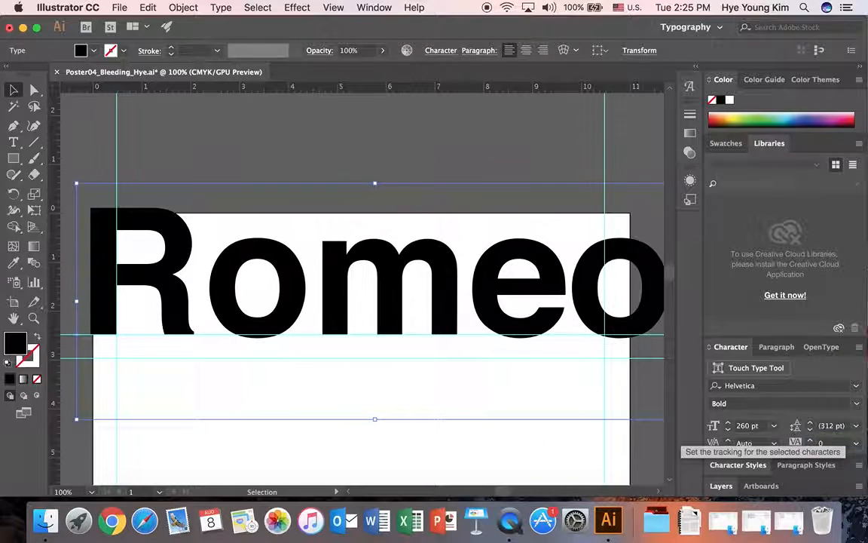
- Move "Romeo" down and left until its top meets the artboard's upper edge and it overhangs both sides
drag(520, 294, 519, 294)
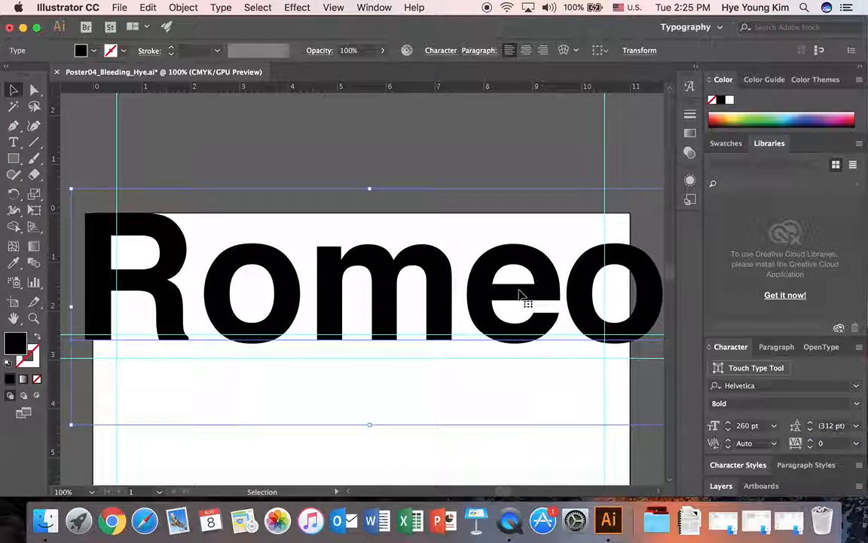
key(Left)
key(Left)
key(Left)
key(Left)
key(Left)
key(Left)
key(Left)
key(Left)
key(Left)
key(Left)
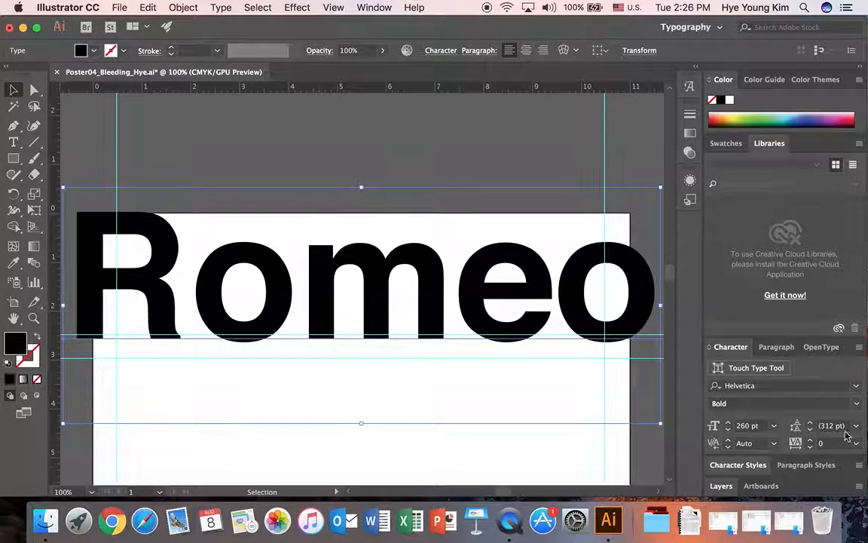
- Tighten the tracking of "Romeo" to -25 and nudge the word right to rebalance its side overhangs
text(-25)
key(Return)
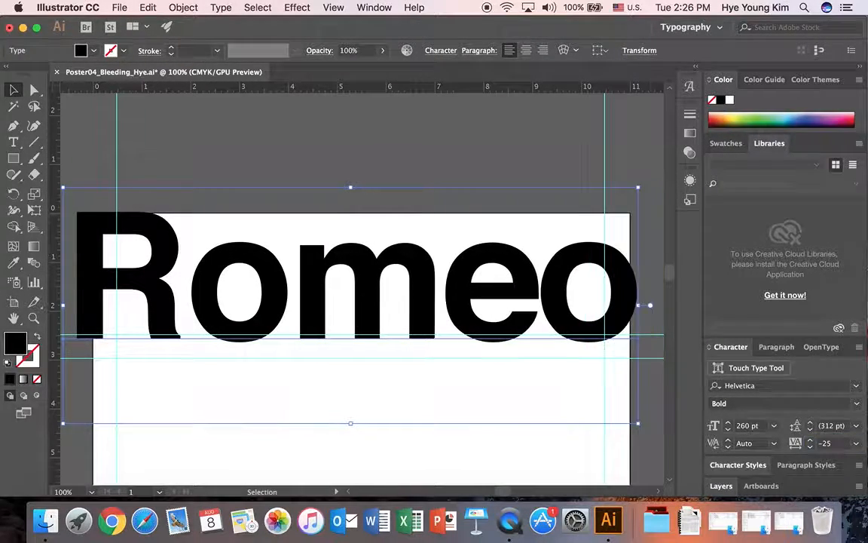
key(Right)
key(Right)
key(Right)
key(Right)
key(Right)
key(Right)
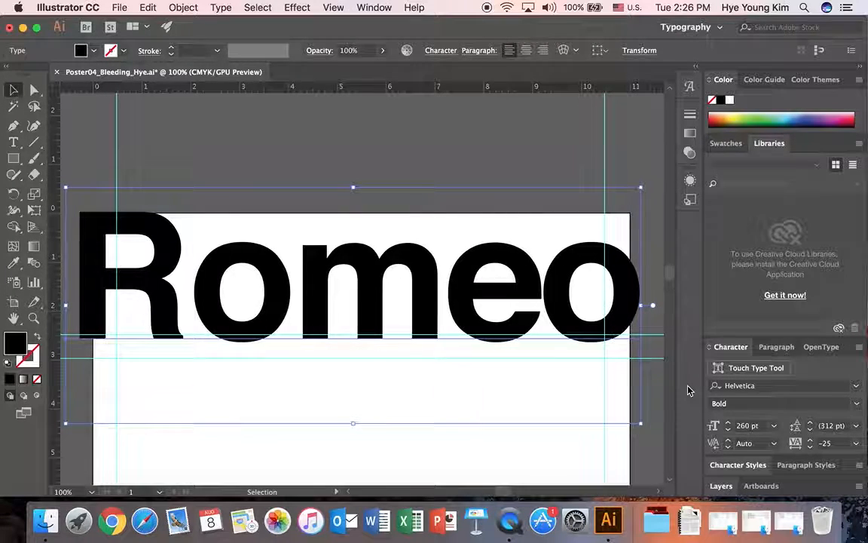
key(Right)
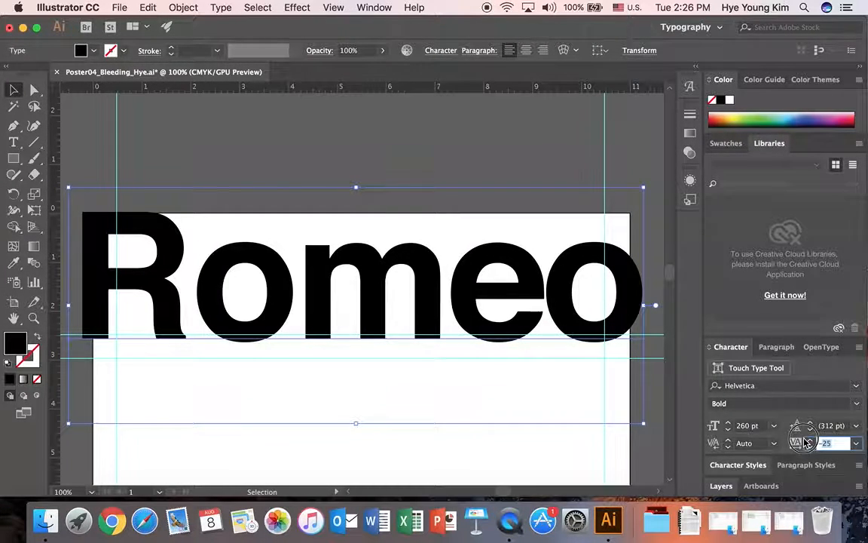
- Try a tracking of -50 on "Romeo" and nudge the word right toward the artboard's right edge
text(-50)
key(Return)
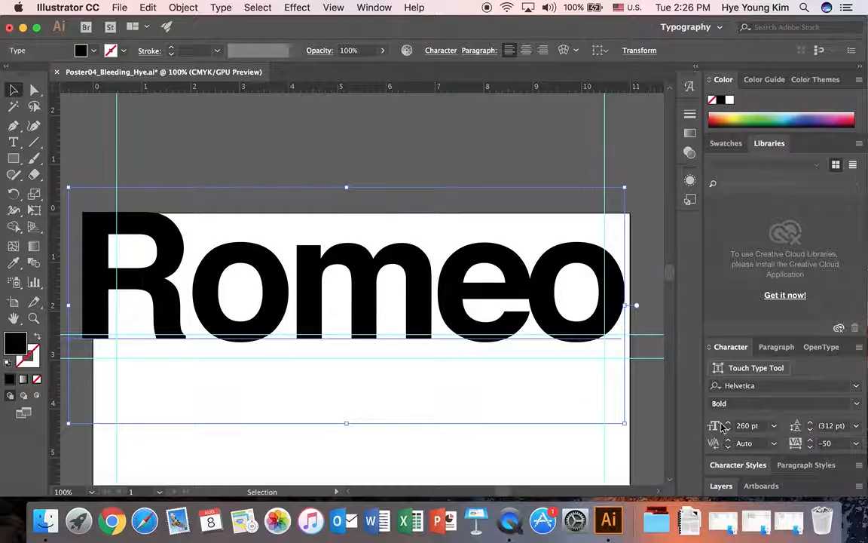
key(Right)
key(Right)
key(Right)
key(Right)
key(Right)
key(Right)
key(Right)
key(Right)
key(Right)
key(Right)
key(Right)
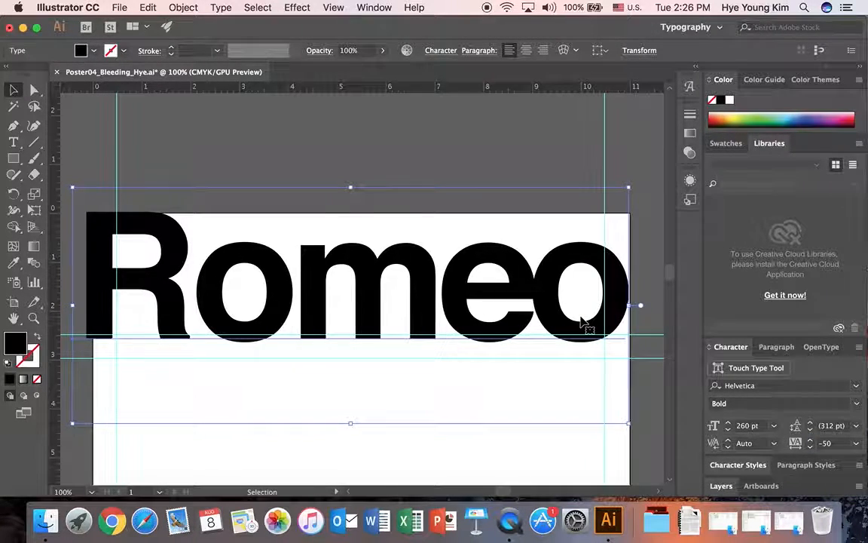
key(Left)
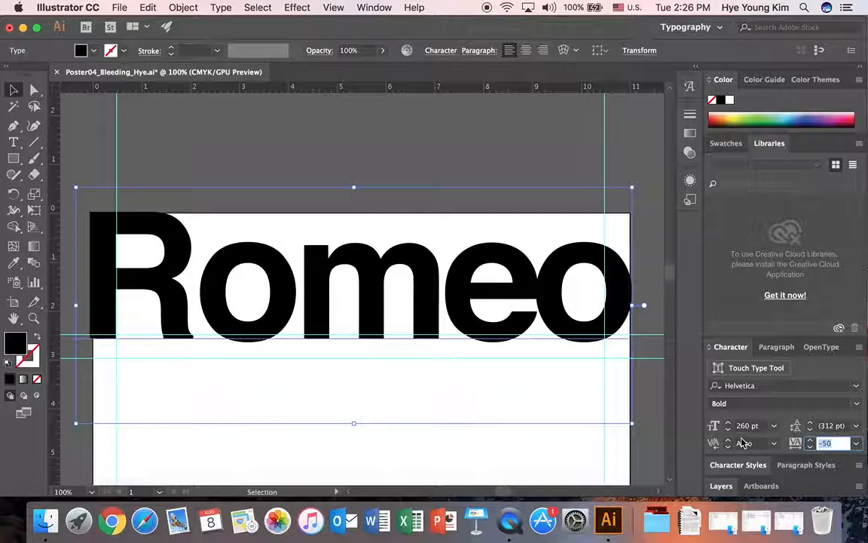
- Set the tracking of "Romeo" to -25 and nudge it left and up so it bleeds off both sides and the top
text(-25)
key(Return)
key(Left)
key(Left)
key(Left)
key(Left)
key(Left)
key(Left)
key(Left)
key(Left)
key(Left)
key(Left)
key(Left)
key(Up)
key(Up)
key(Up)
key(Left)
key(Left)
key(Left)
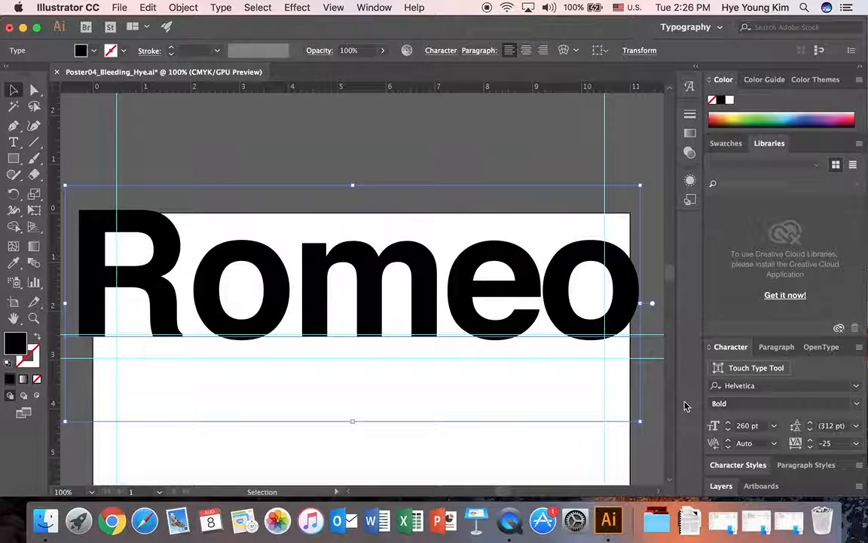
click(760, 387)
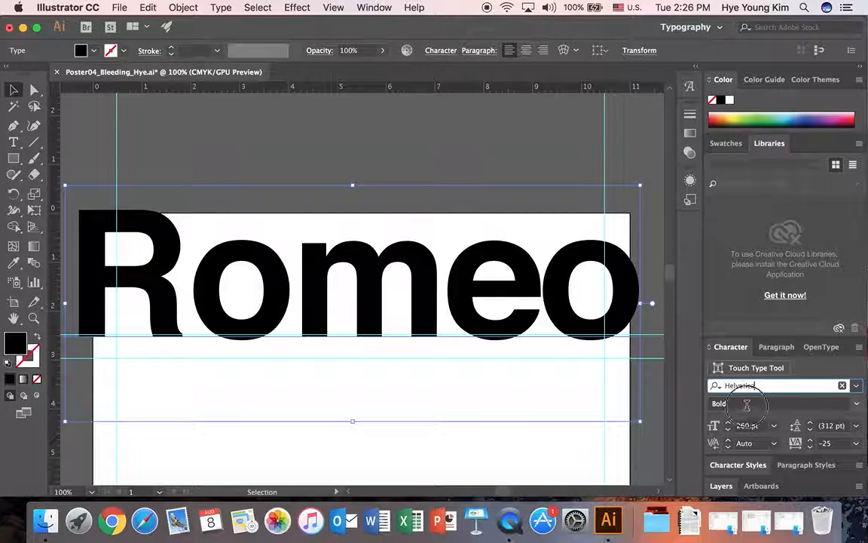
key(Tab)
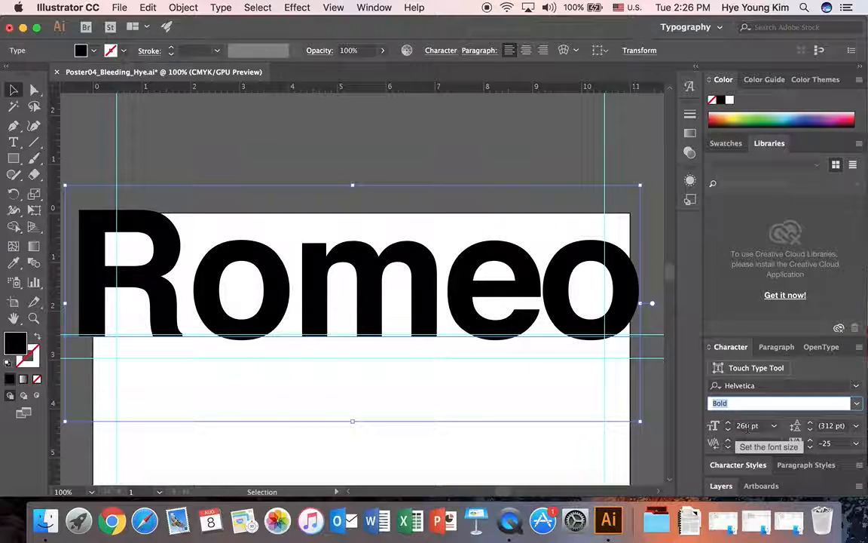
click(838, 444)
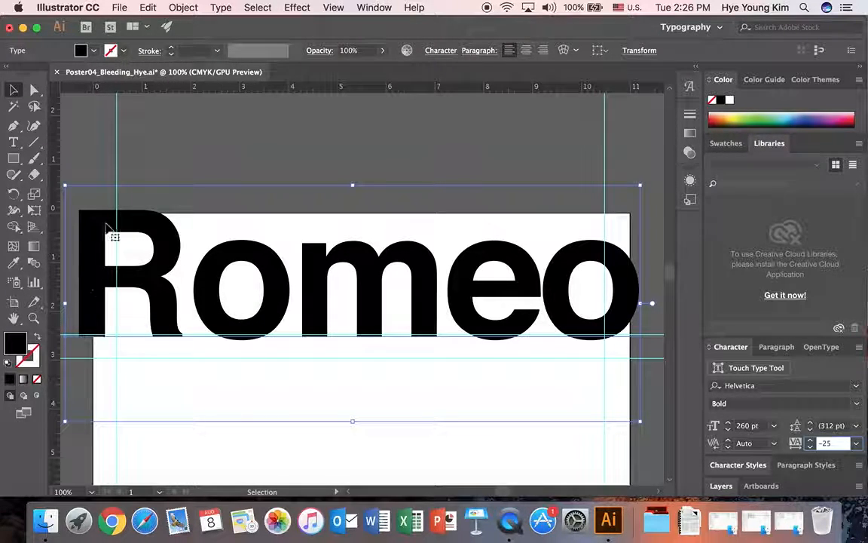
- Nudge "Romeo" right so the "R" and the final "o" overhang the artboard's side edges more evenly
drag(165, 244, 168, 246)
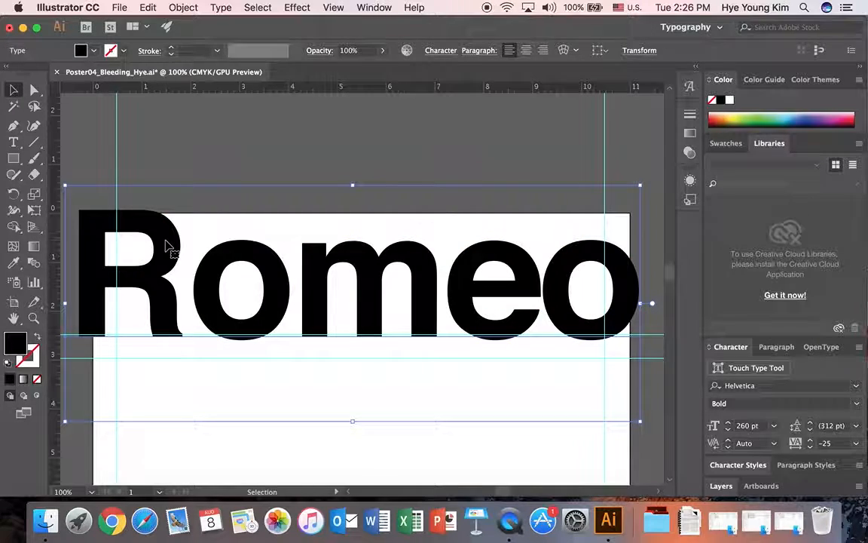
key(Right)
key(Right)
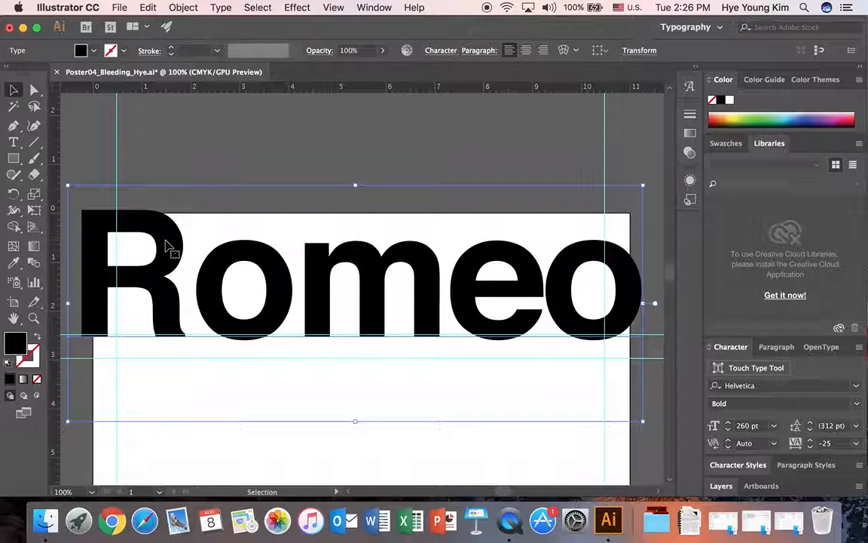
key(Right)
key(Right)
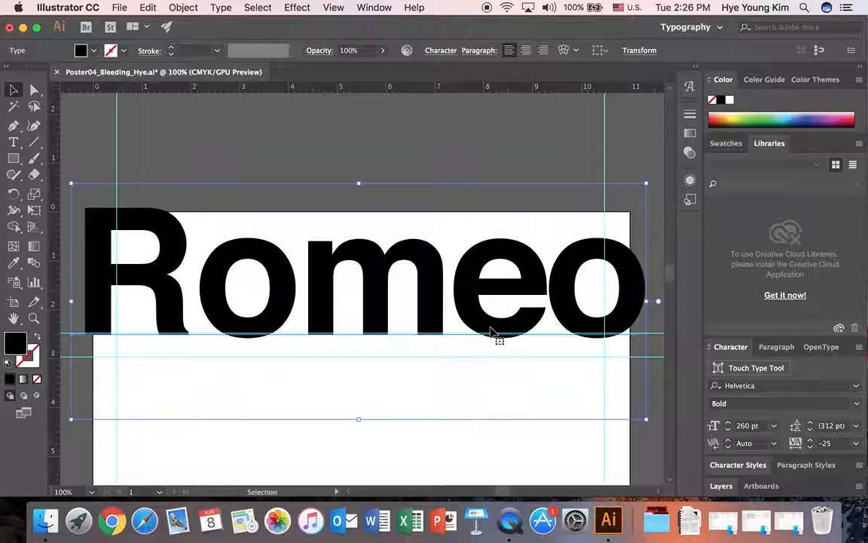
- Add the point text "Juliet" in the lower half of the artboard, above the lower pair of guides
click(461, 335)
key(super+0)
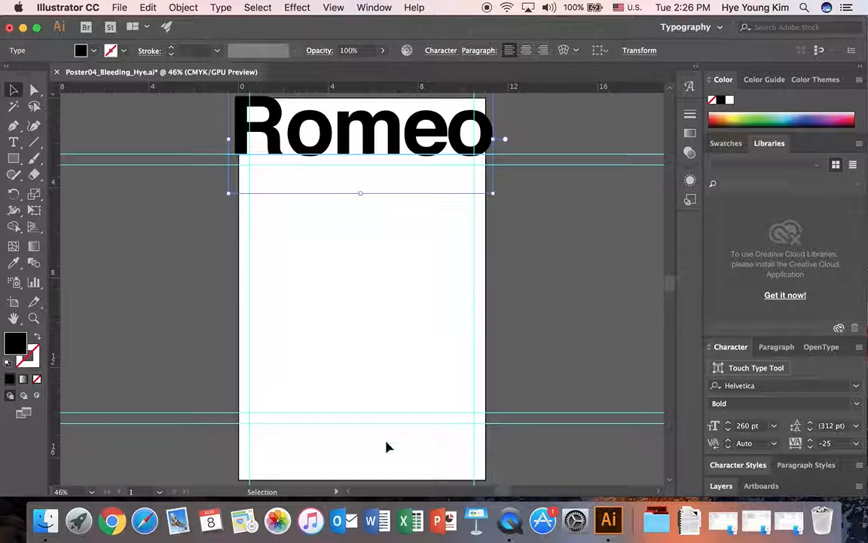
click(405, 403)
scroll(377, 452, down, 3)
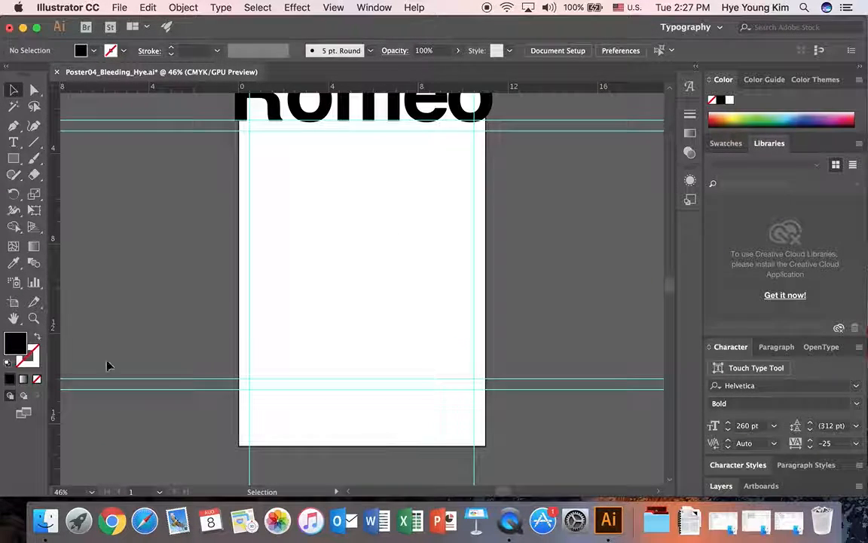
click(13, 142)
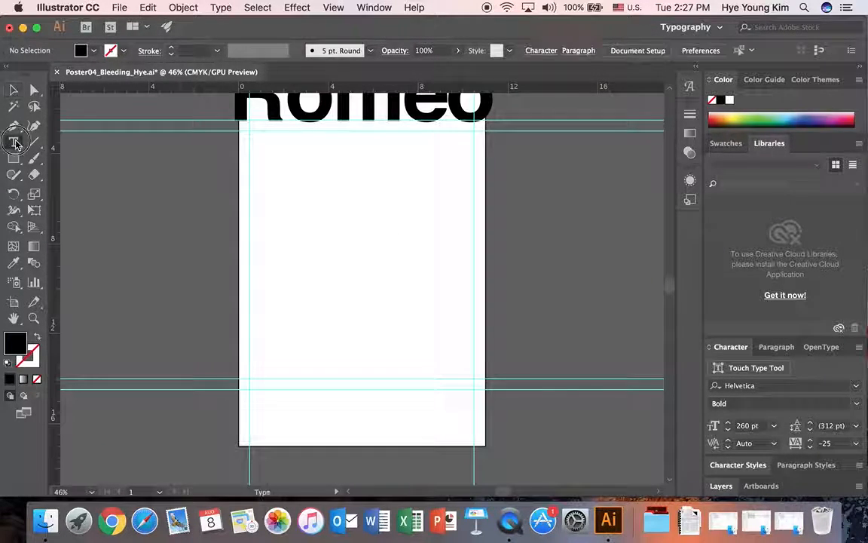
click(329, 344)
text(Juliet)
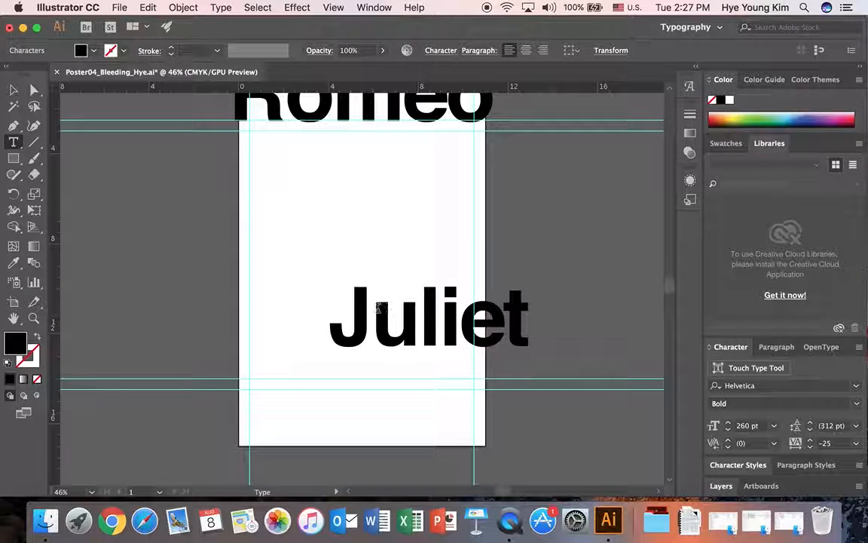
- Move "Juliet" down to the artboard's bottom edge near its right side and set its tracking to 0
click(13, 90)
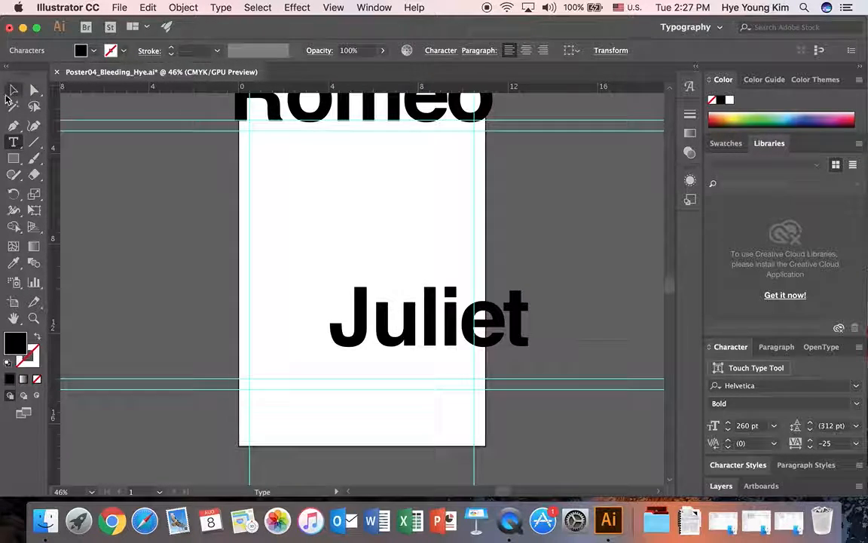
drag(455, 326, 419, 426)
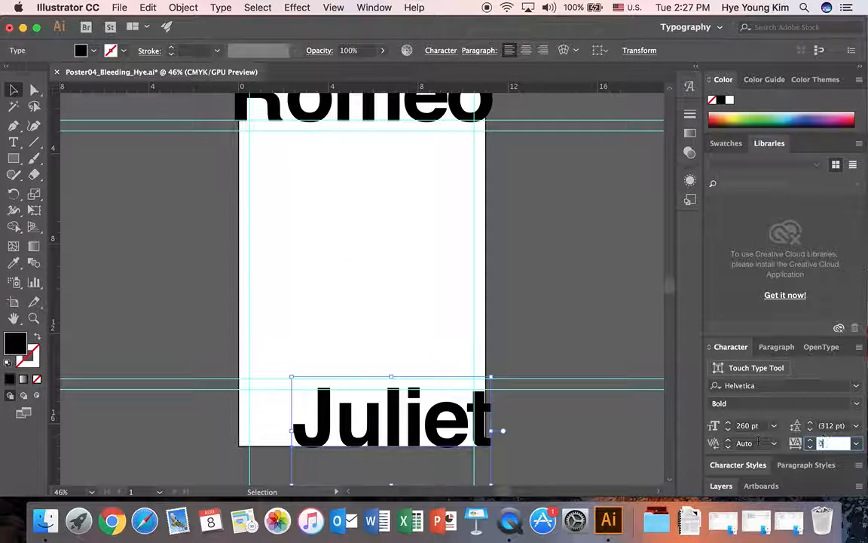
key(Return)
drag(488, 434, 484, 434)
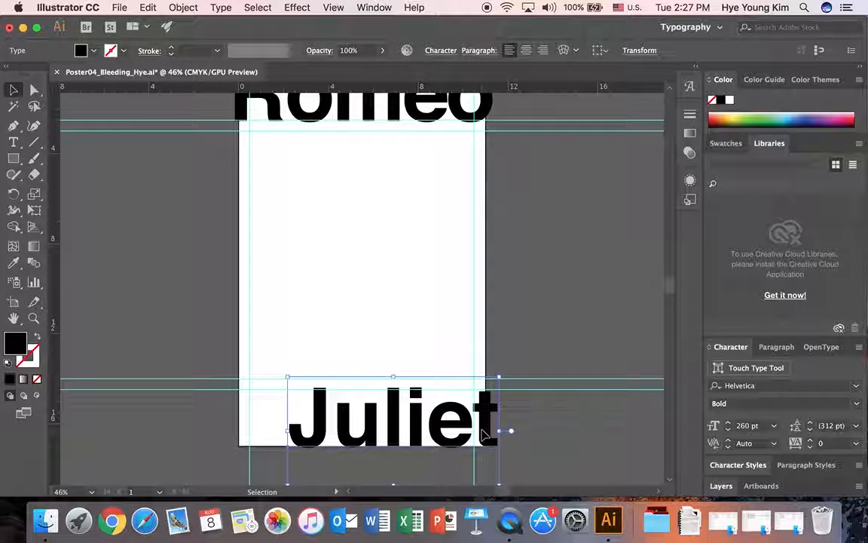
- Nudge "Juliet" left and slightly down so the "t" just overhangs the artboard's right edge and the curved letters bleed off the bottom
click(33, 318)
drag(383, 484, 574, 482)
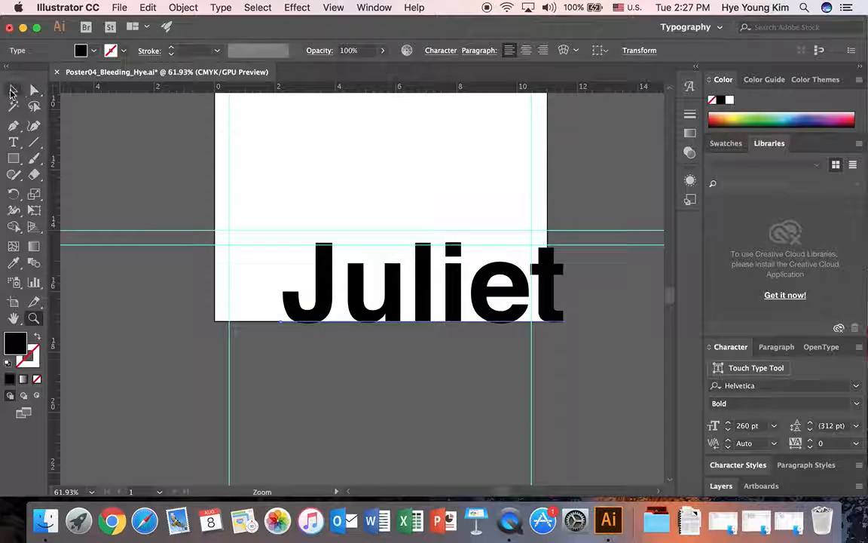
click(12, 91)
key(Down)
key(Left)
key(Left)
key(Left)
key(Left)
key(Left)
key(Left)
key(Left)
key(Left)
key(Left)
key(Left)
key(Left)
key(Left)
key(Left)
key(Left)
key(Left)
key(Left)
key(Left)
key(Left)
key(Left)
key(Left)
key(Left)
key(Left)
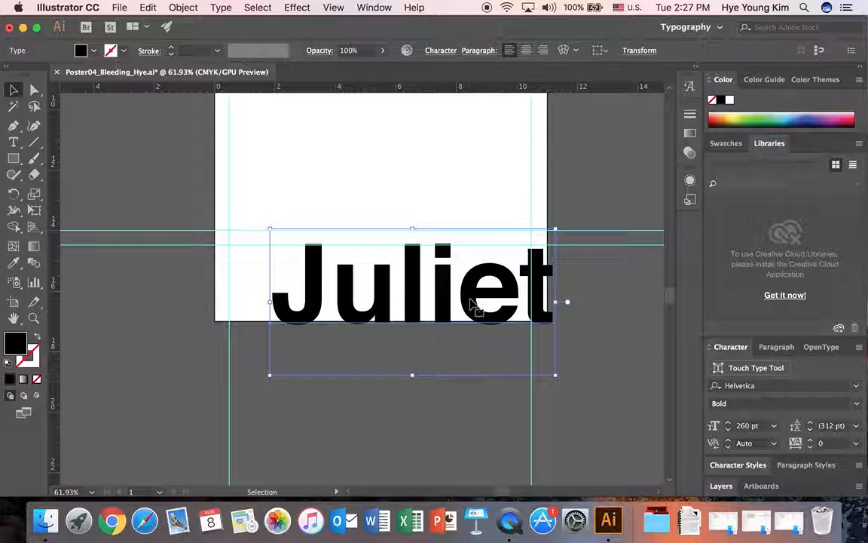
key(Up)
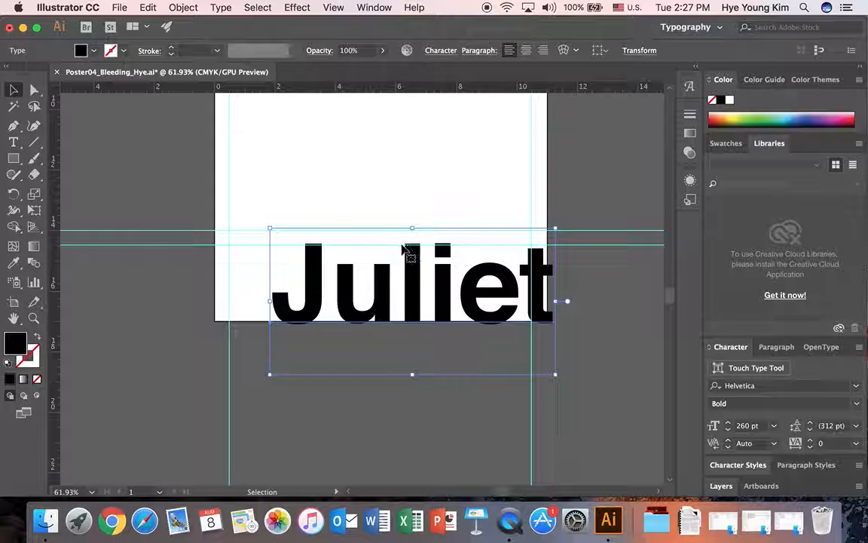
click(128, 249)
- Add the point text "and" and place it off the artboard, below and to the left of "Juliet"
click(14, 143)
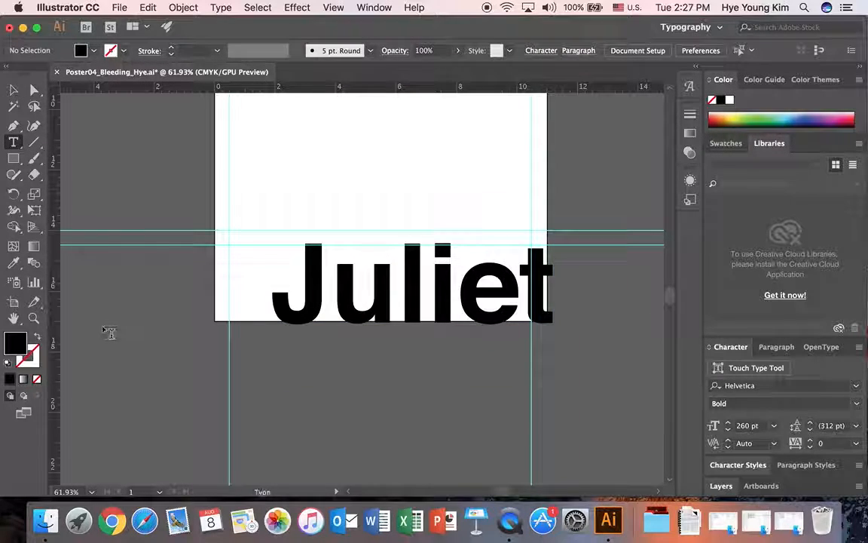
click(105, 342)
text(and)
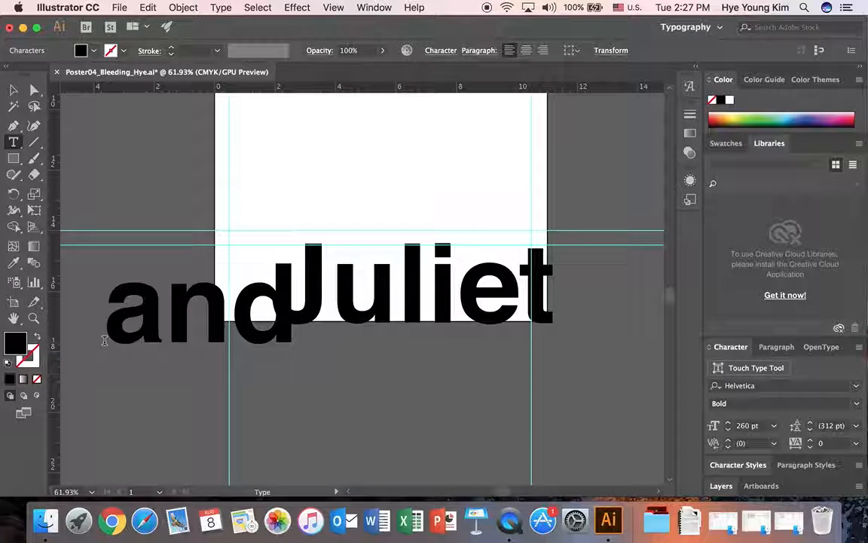
key(Escape)
click(11, 91)
drag(189, 315, 178, 380)
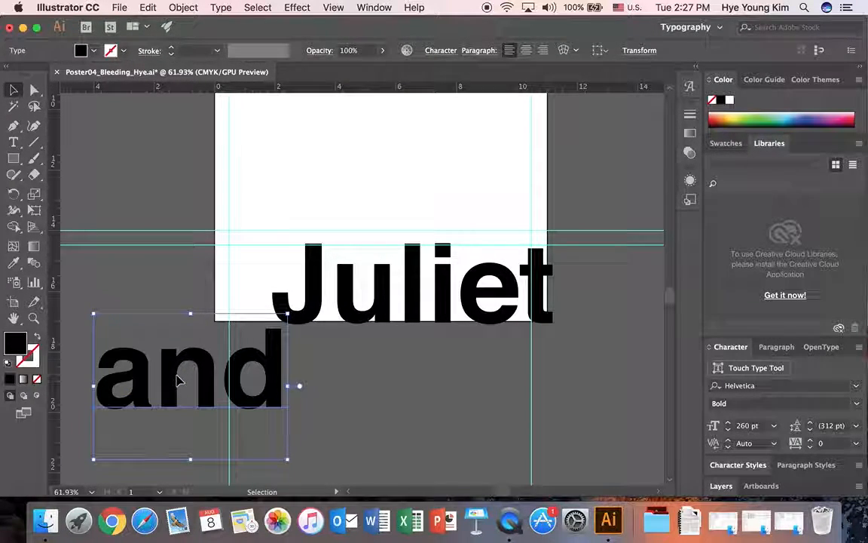
- Set the font size of "and" to 110 pt and its fill to the dark red swatch
click(754, 425)
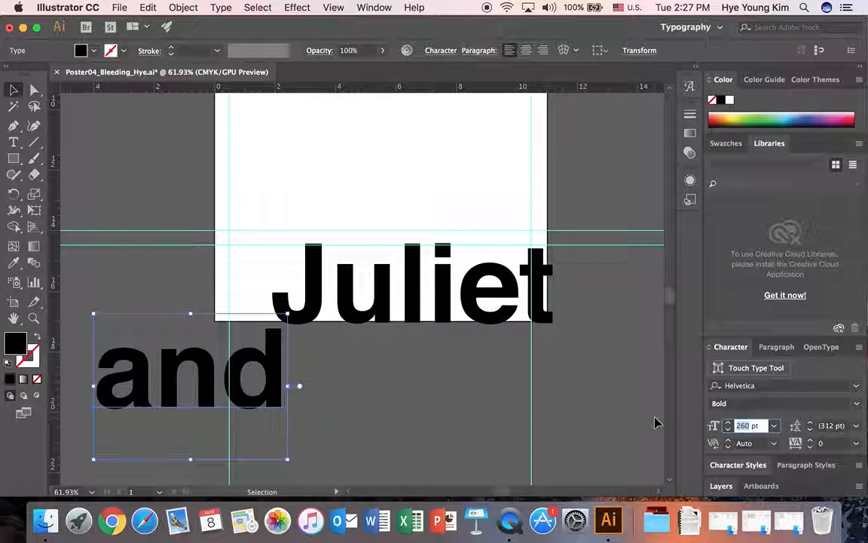
key(Return)
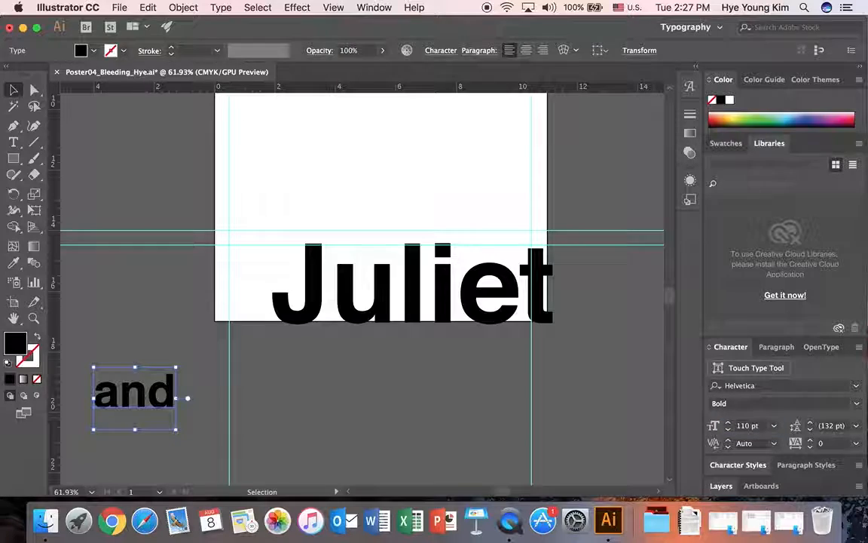
click(93, 52)
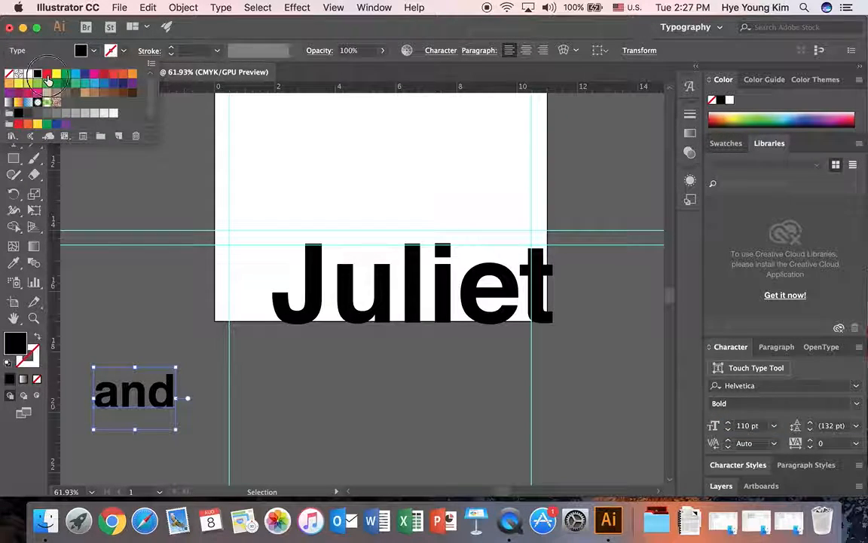
click(47, 75)
click(104, 76)
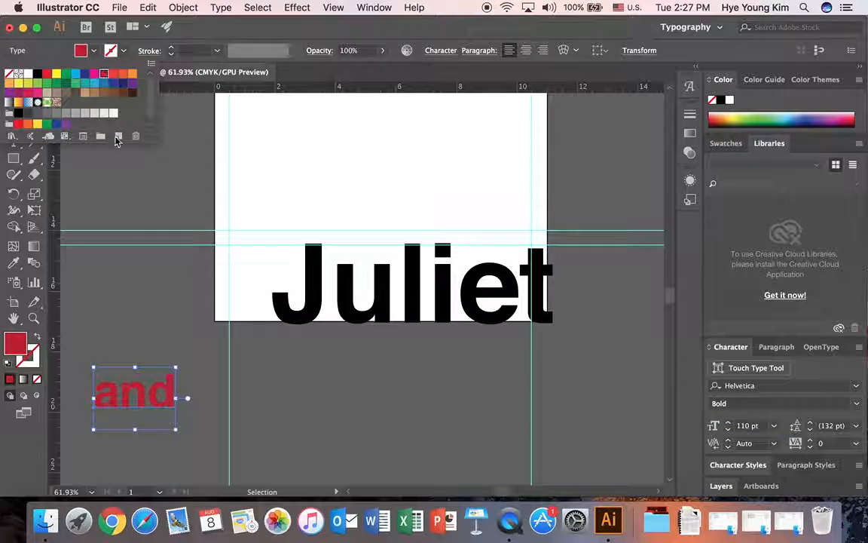
click(151, 338)
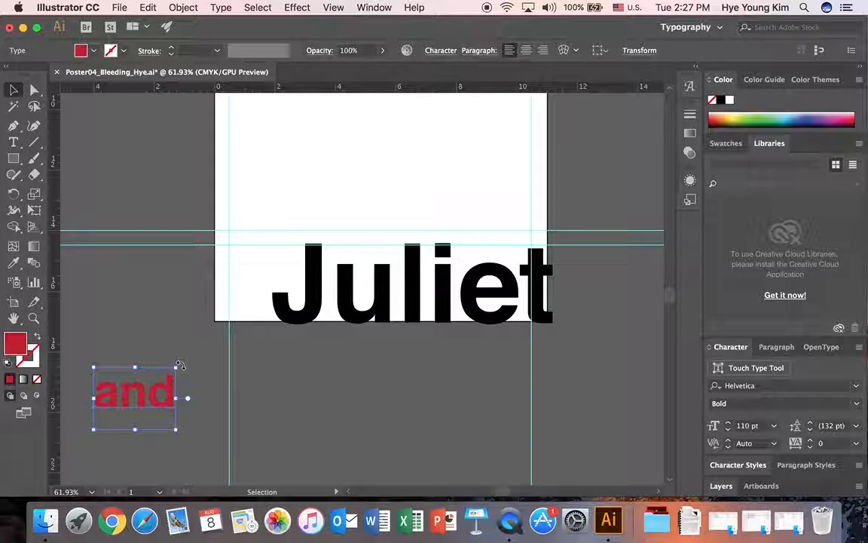
- Rotate "and" 90° counterclockwise and place it vertically in the artboard's lower-left corner, beside "Juliet"
drag(180, 365, 105, 329)
drag(138, 378, 230, 259)
- Nudge "and" right and down so the "d" stem slightly overhangs the artboard's left edge and the "a" crosses the bottom edge
click(34, 318)
drag(176, 204, 295, 376)
drag(239, 151, 459, 411)
click(14, 91)
click(385, 210)
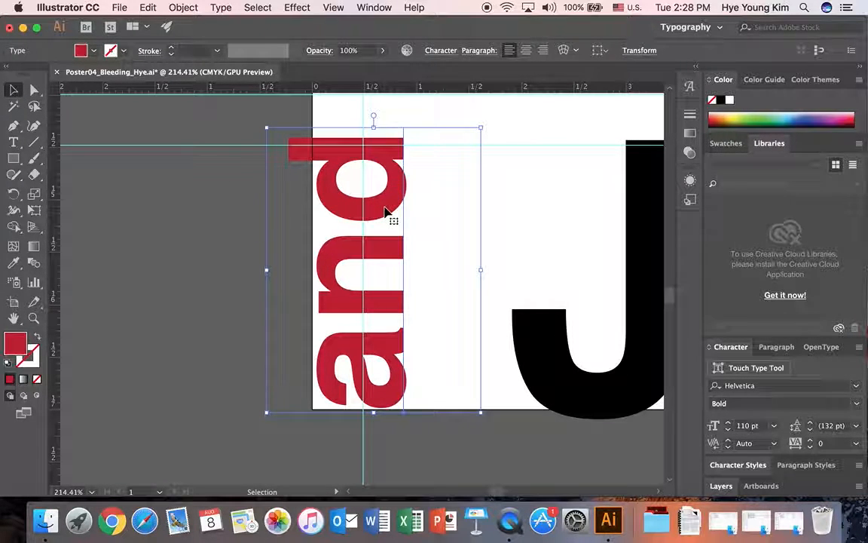
key(Down)
key(Down)
key(Down)
key(Right)
key(Right)
key(Right)
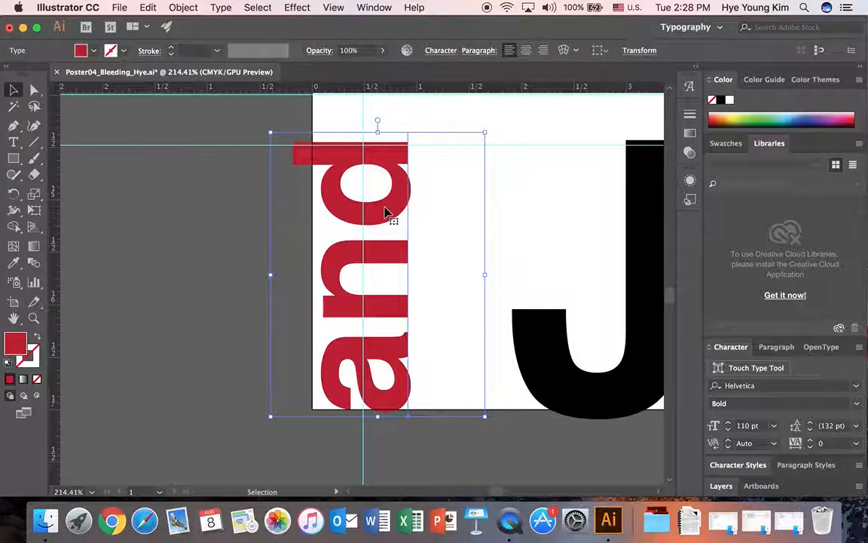
key(Right)
key(Right)
key(Right)
key(Right)
key(Right)
key(Right)
key(Right)
key(Up)
key(Right)
key(Down)
key(Right)
key(Down)
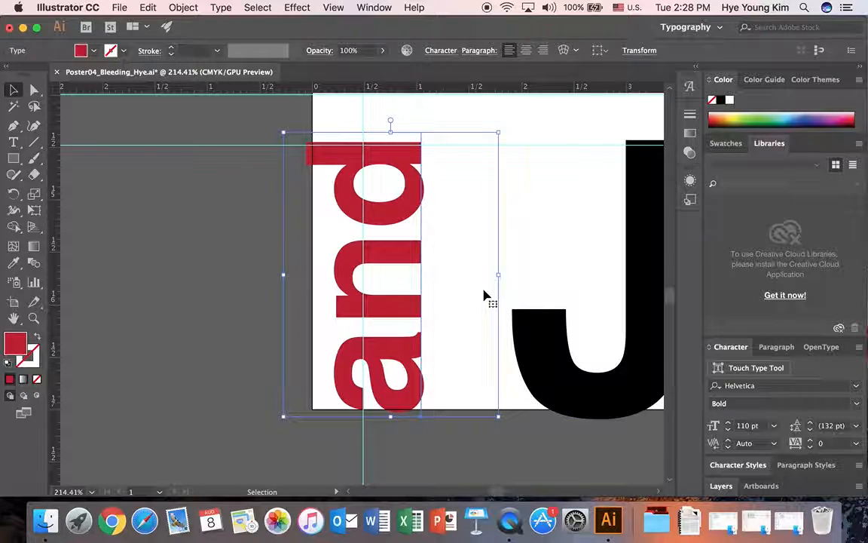
key(super+0)
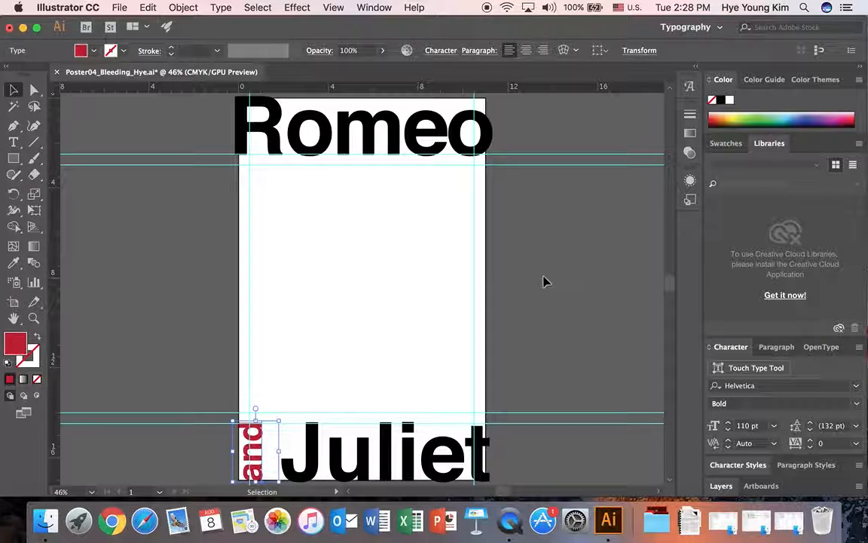
click(426, 177)
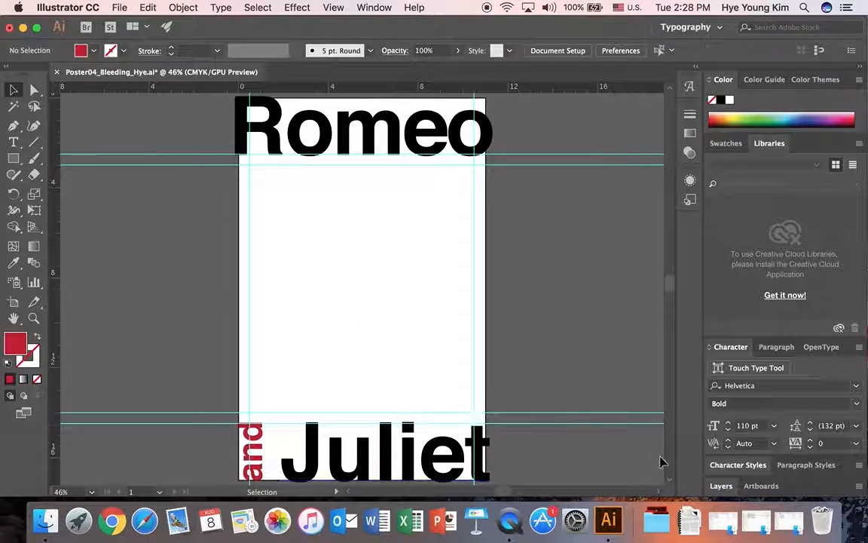
- Show the document's layers and convert the "Romeo" text to outlines
click(718, 486)
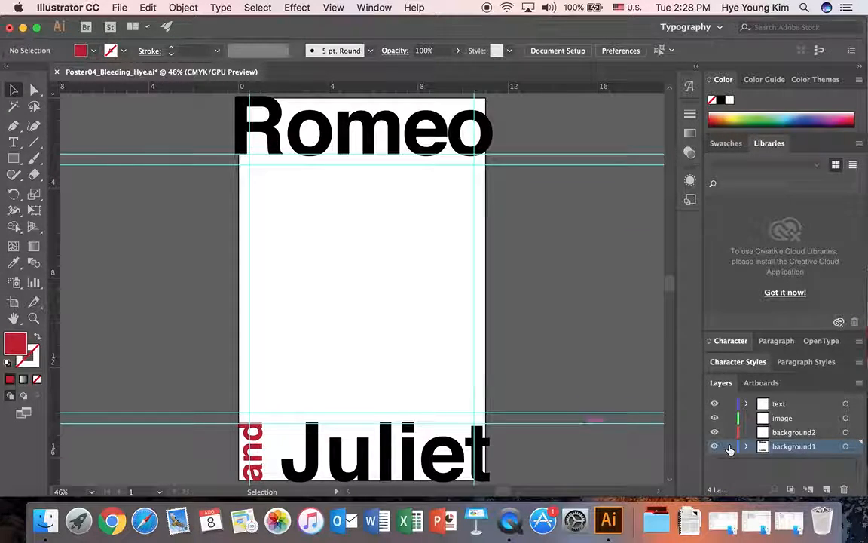
click(34, 319)
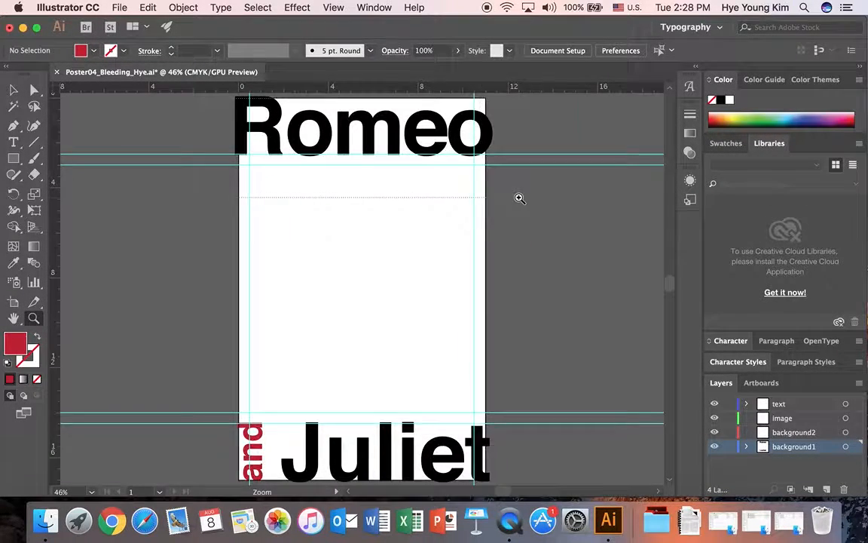
drag(206, 98, 519, 198)
click(14, 91)
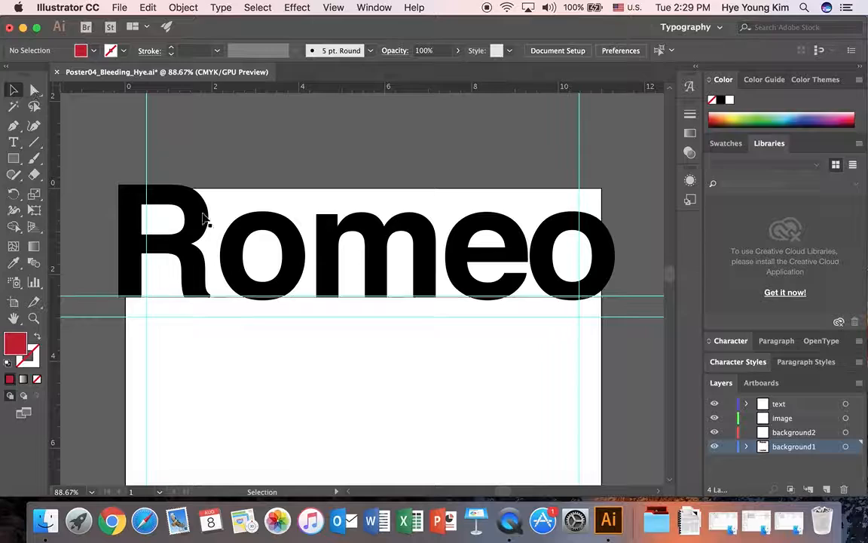
click(194, 236)
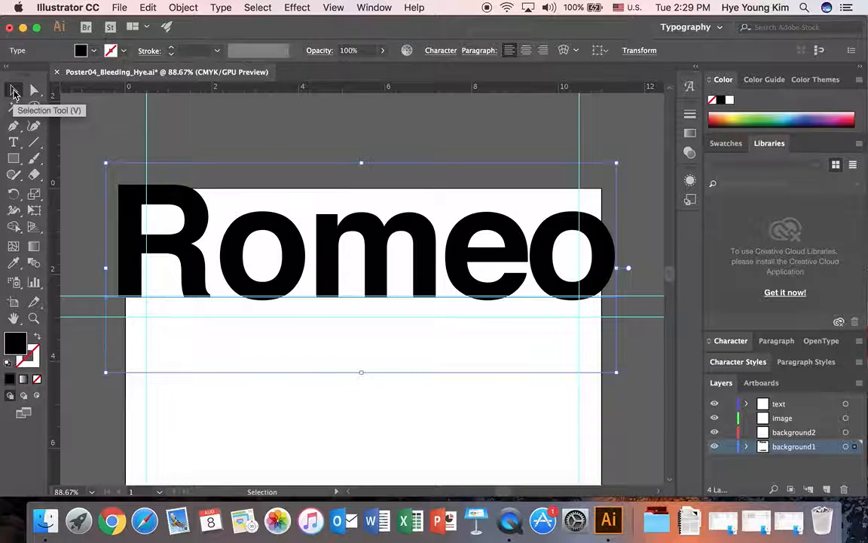
click(221, 8)
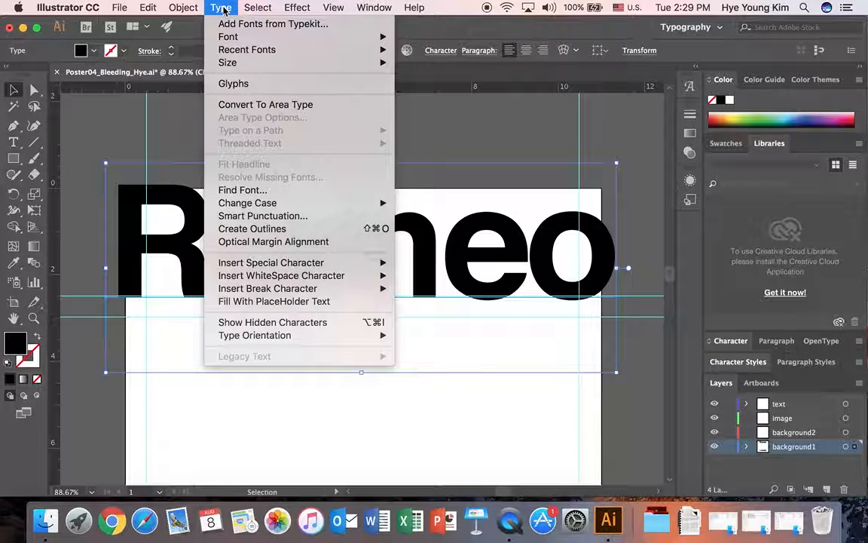
click(261, 229)
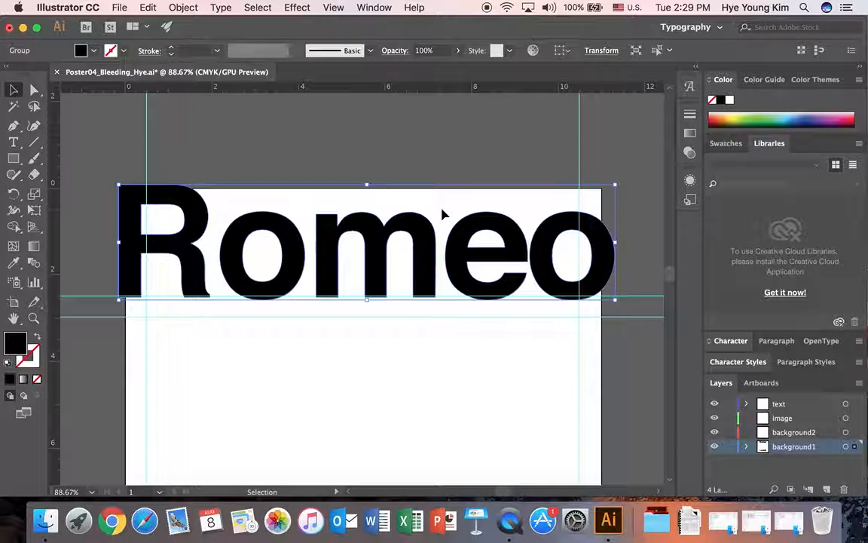
- Release the compound paths of the outlined "Romeo" and deselect it
click(184, 8)
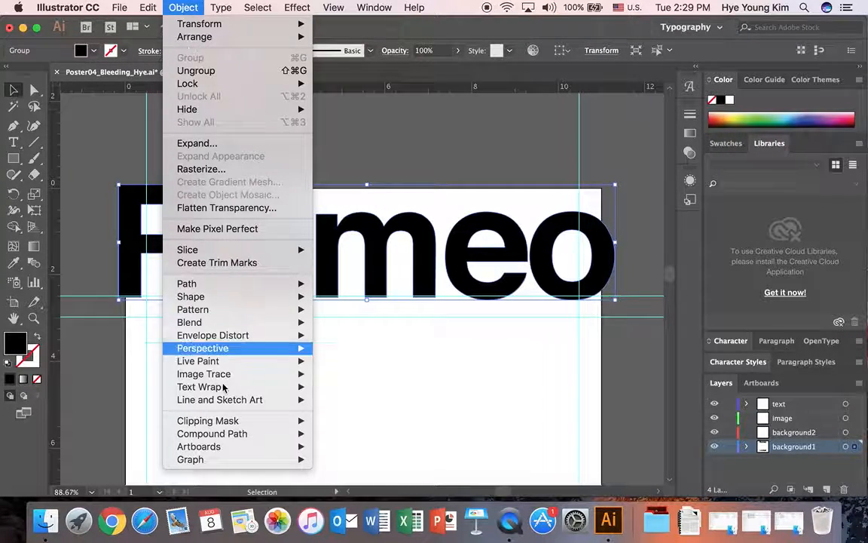
mouse_move(258, 438)
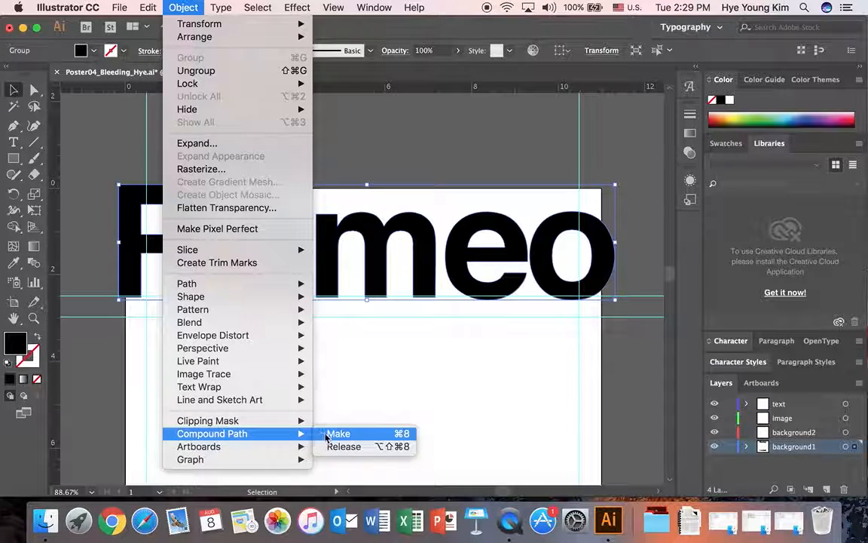
click(332, 447)
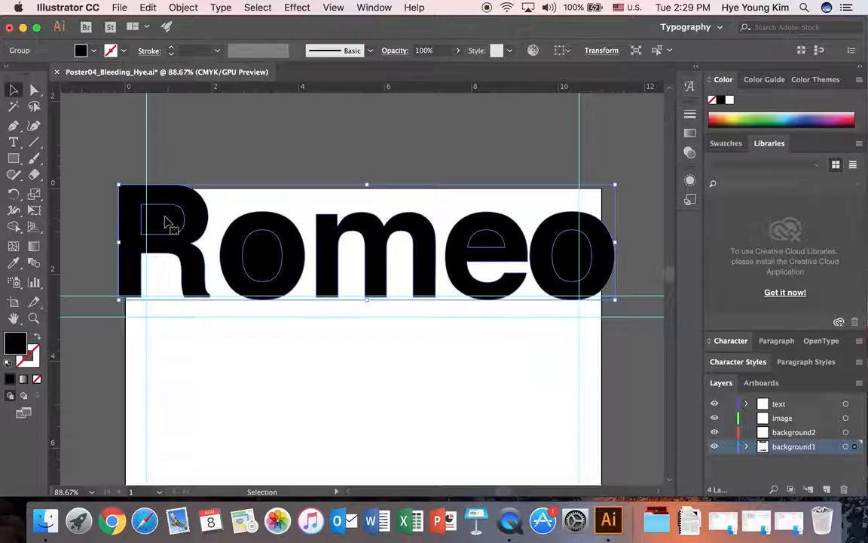
click(181, 174)
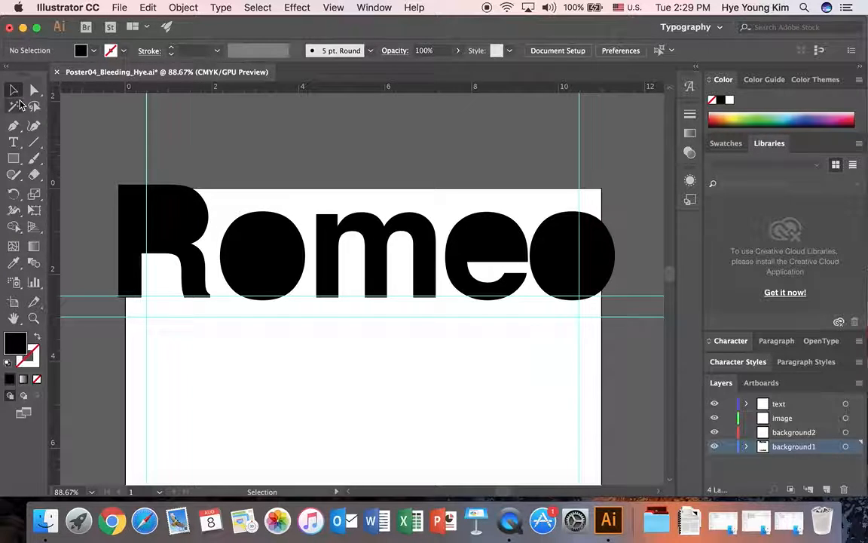
- Select the counter shapes of "R", both "o" letters and "e" in "Romeo" together and fill them with the dark red swatch
drag(33, 91, 85, 94)
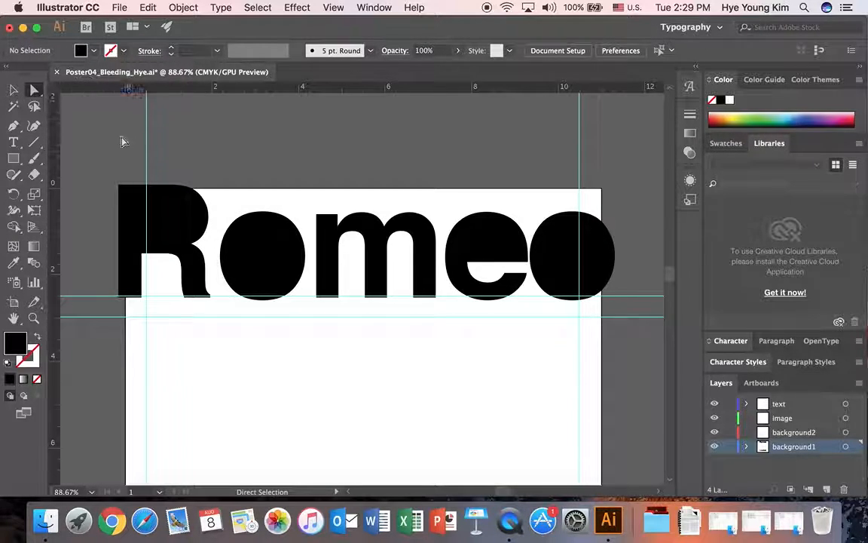
click(156, 218)
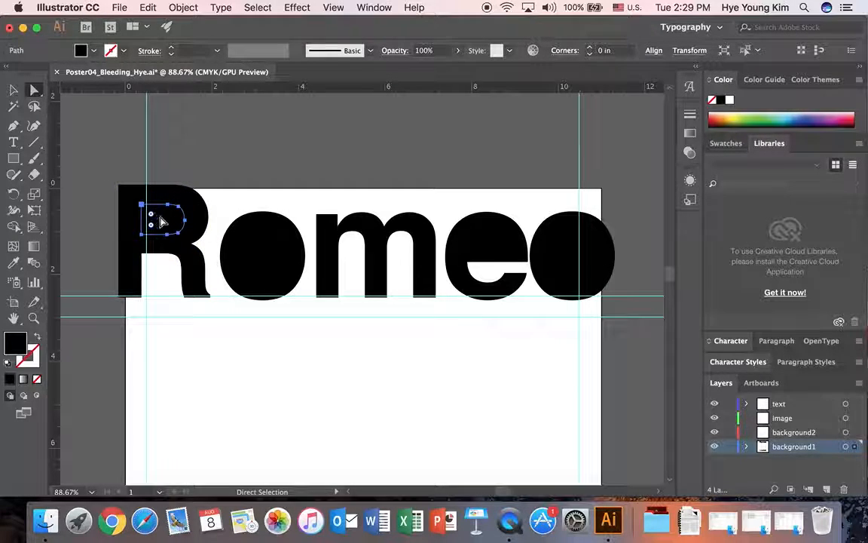
shift+click(257, 262)
shift+click(479, 237)
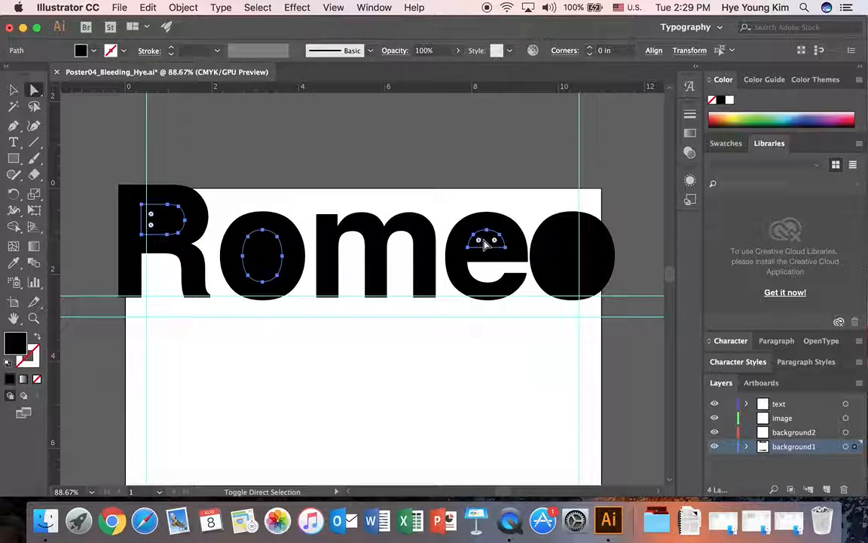
shift+click(561, 255)
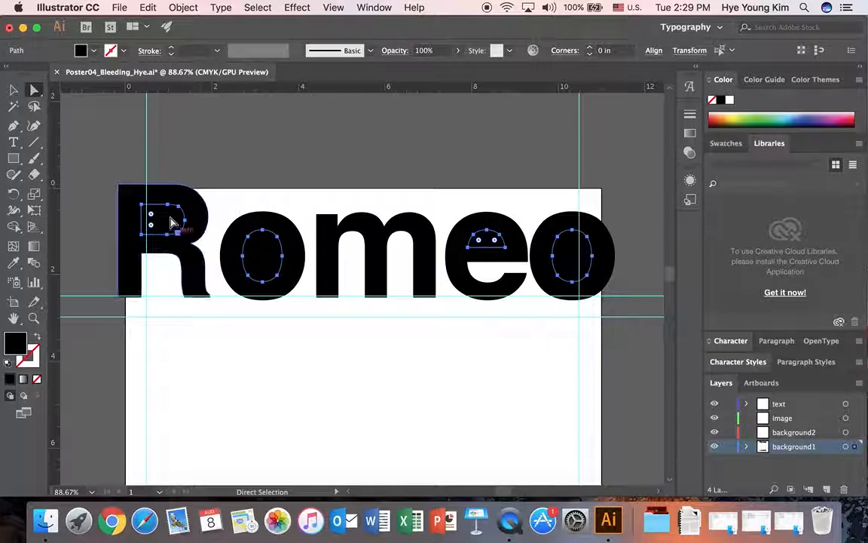
click(93, 50)
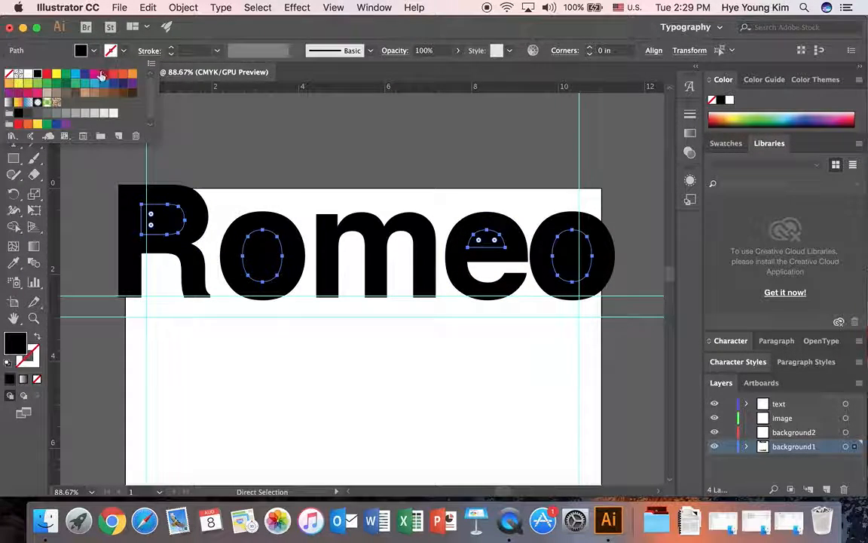
click(104, 76)
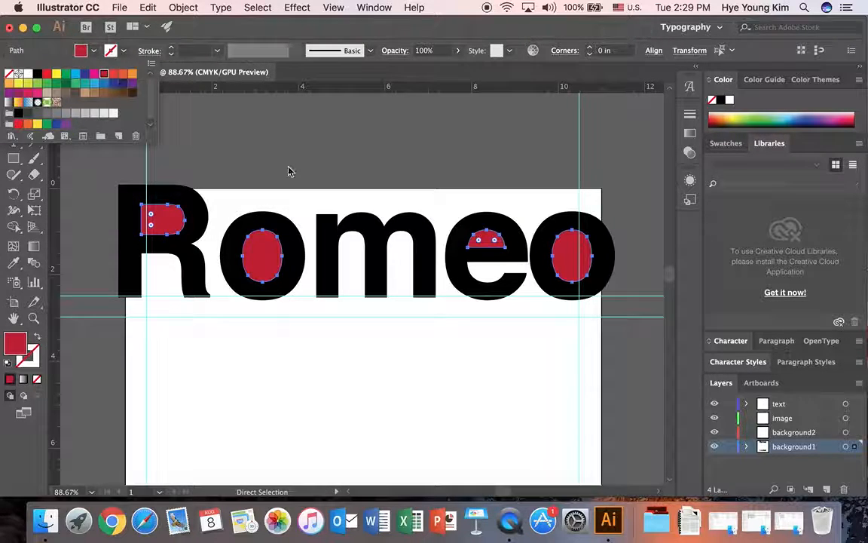
- Deselect the red counters of "Romeo" and convert the "Juliet" text to outlines
click(316, 162)
click(315, 163)
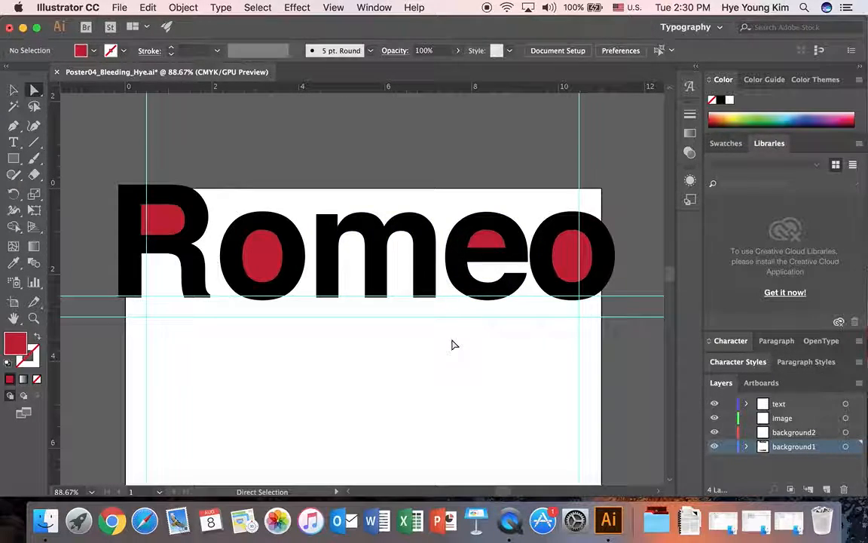
scroll(444, 326, down, 10)
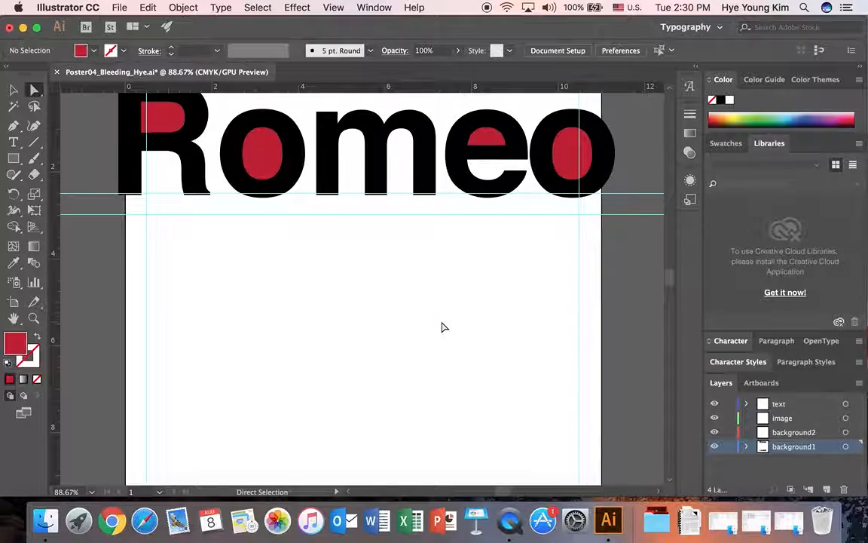
scroll(443, 326, down, 6)
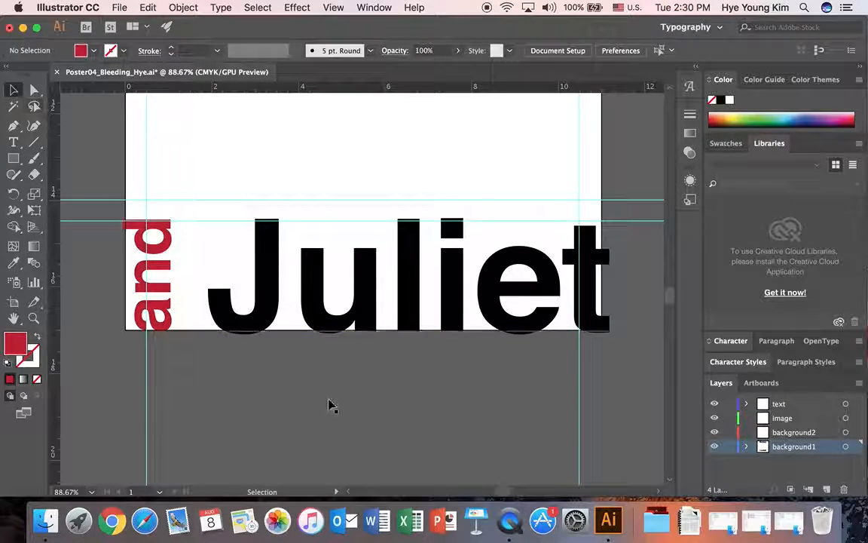
click(358, 312)
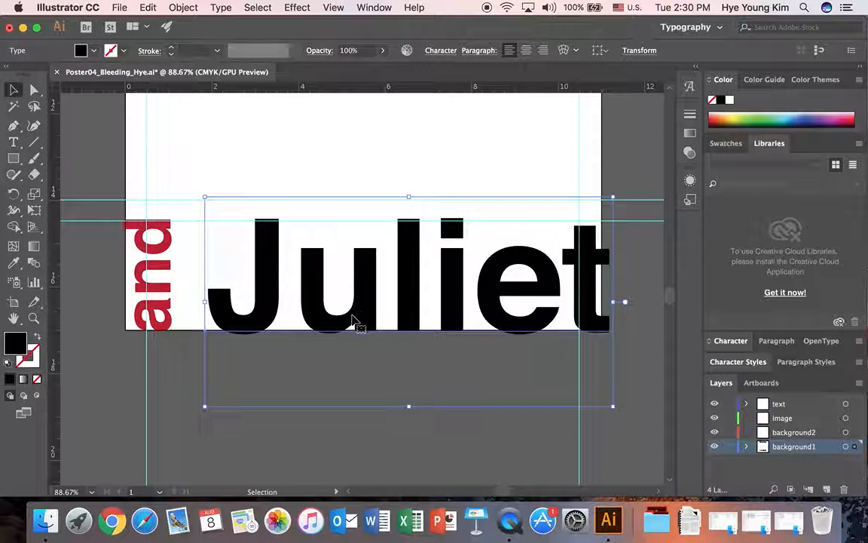
click(220, 9)
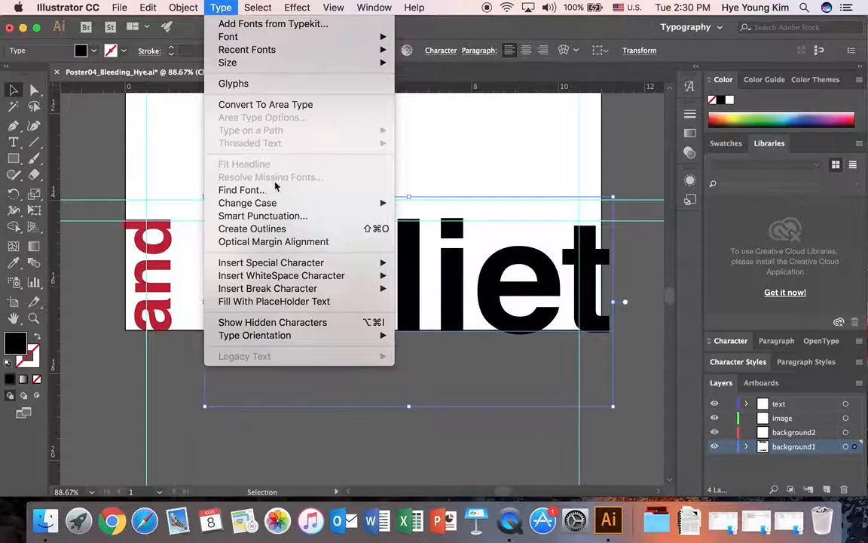
click(274, 230)
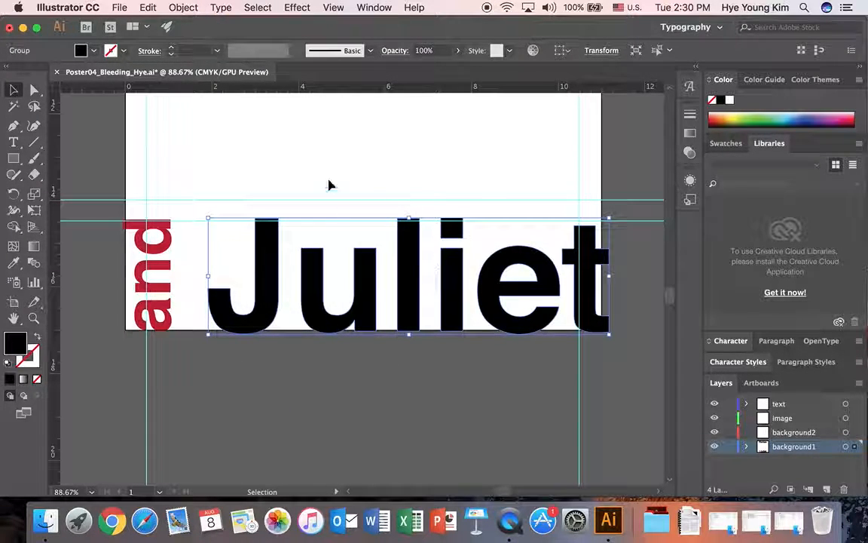
- Release the compound paths of the outlined "Juliet" and deselect it
click(184, 8)
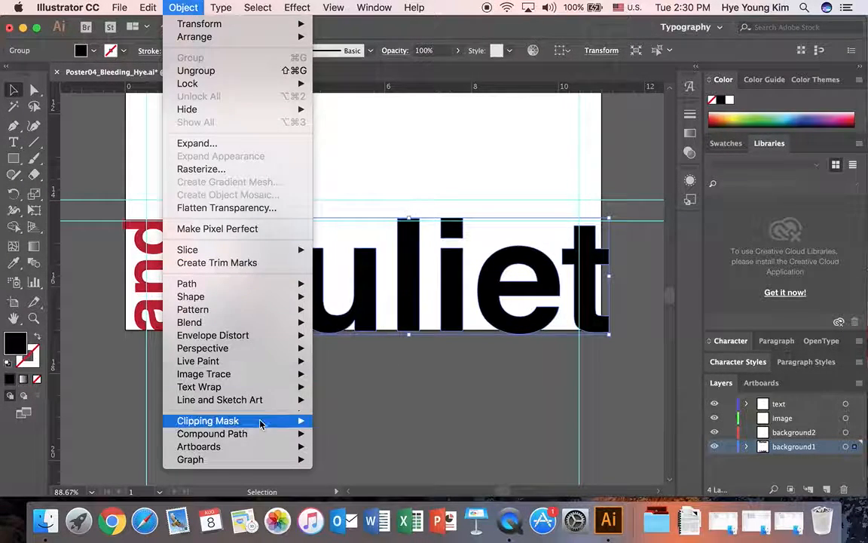
mouse_move(262, 437)
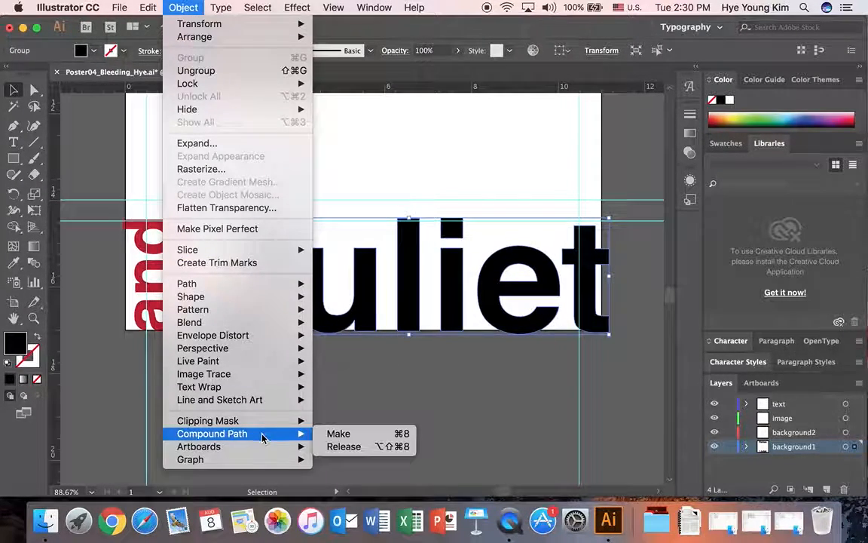
click(337, 446)
click(343, 444)
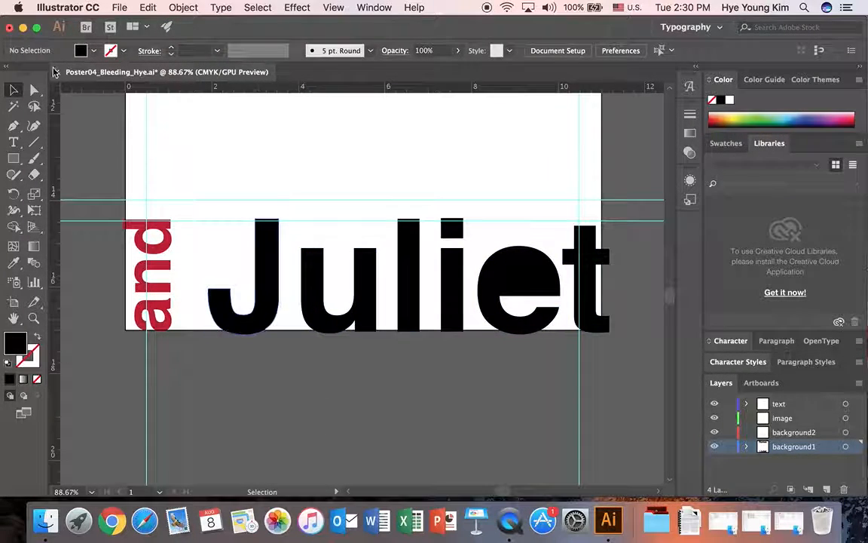
- Fill the counter shape of the "e" in "Juliet" with the dark red swatch and deselect it
click(34, 91)
click(70, 95)
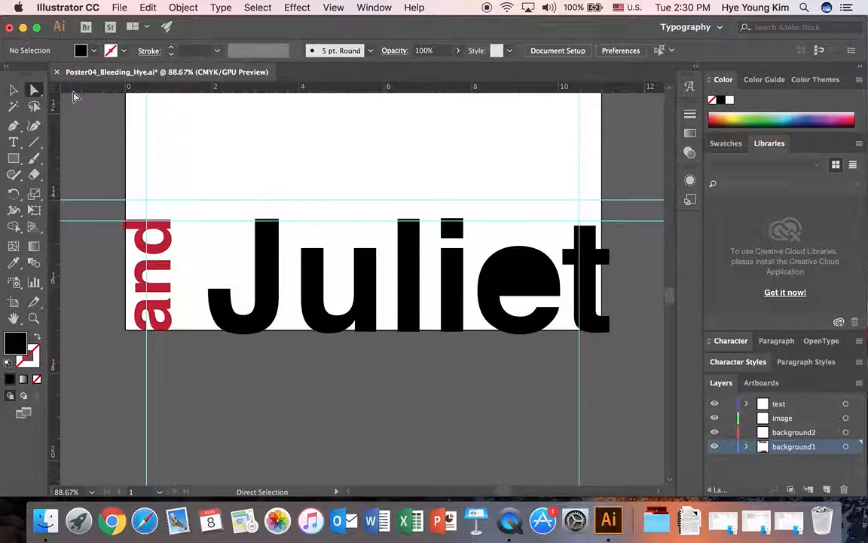
click(517, 279)
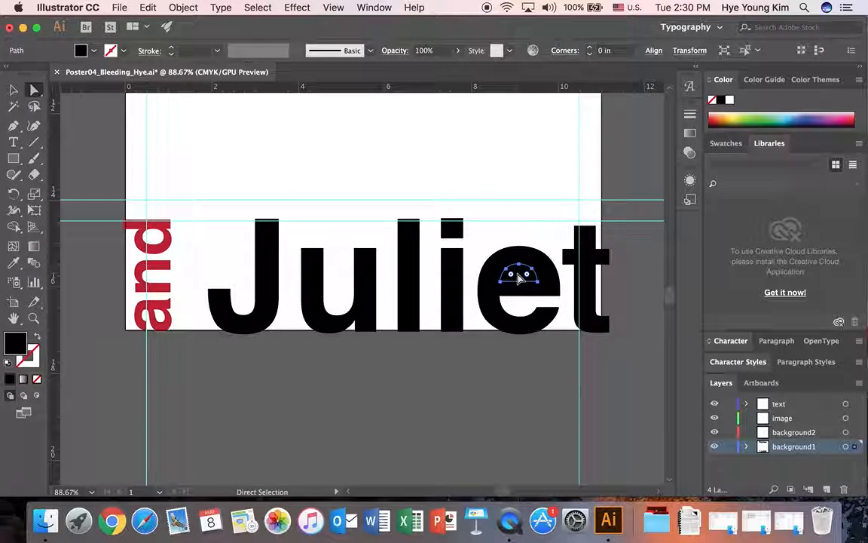
click(94, 50)
click(104, 76)
click(448, 393)
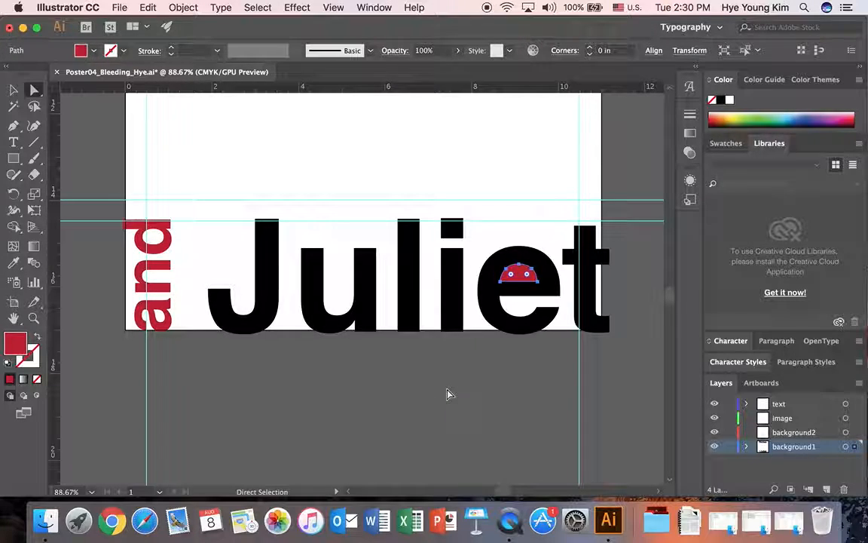
click(447, 394)
- Delete the square dot above the "i" in "Juliet"
click(451, 229)
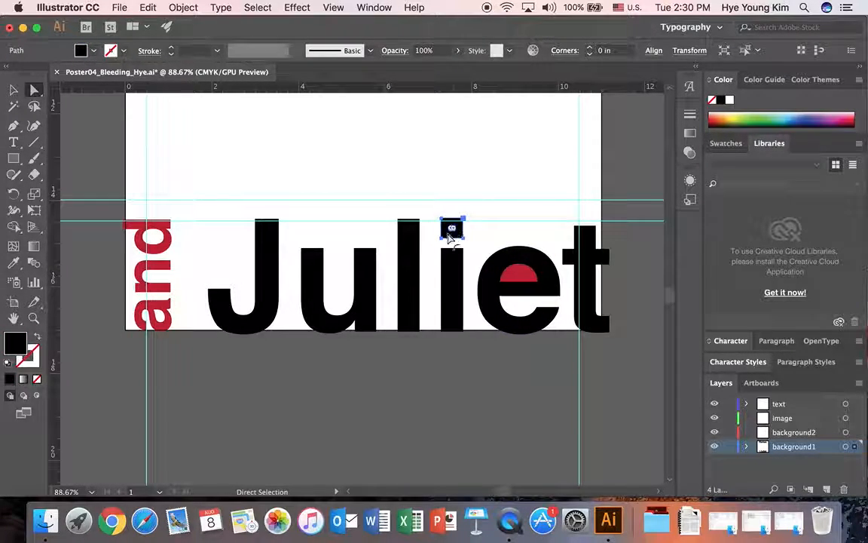
key(Delete)
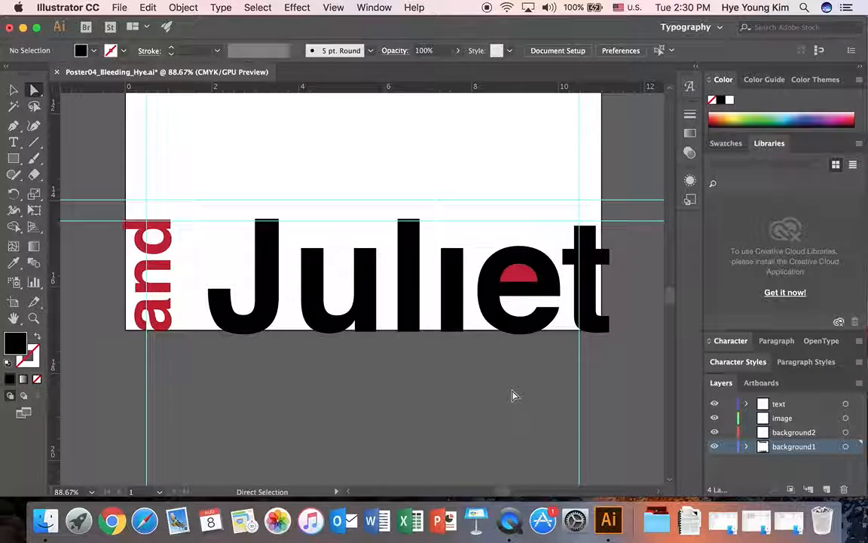
scroll(513, 396, down, 3)
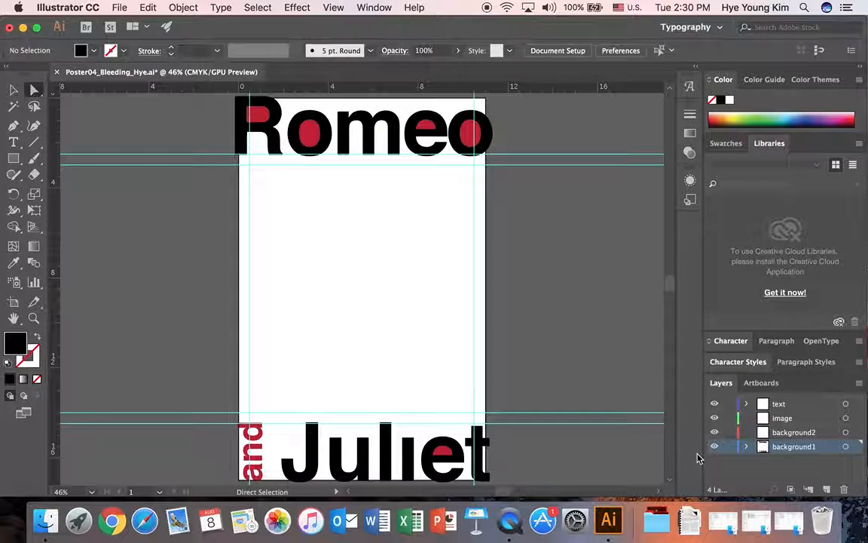
- Lock the background1 layer and create an 11 x 12 in rectangle with black fill and black stroke on the background2 layer
click(728, 446)
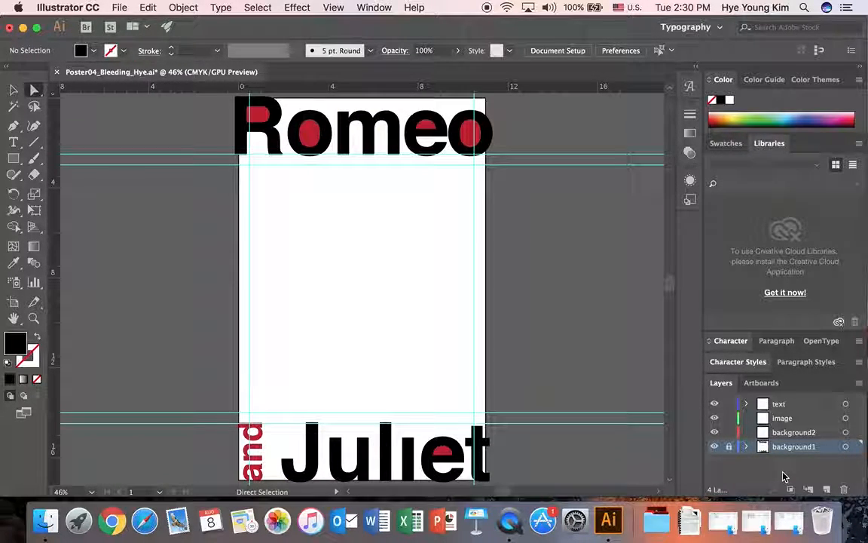
click(789, 433)
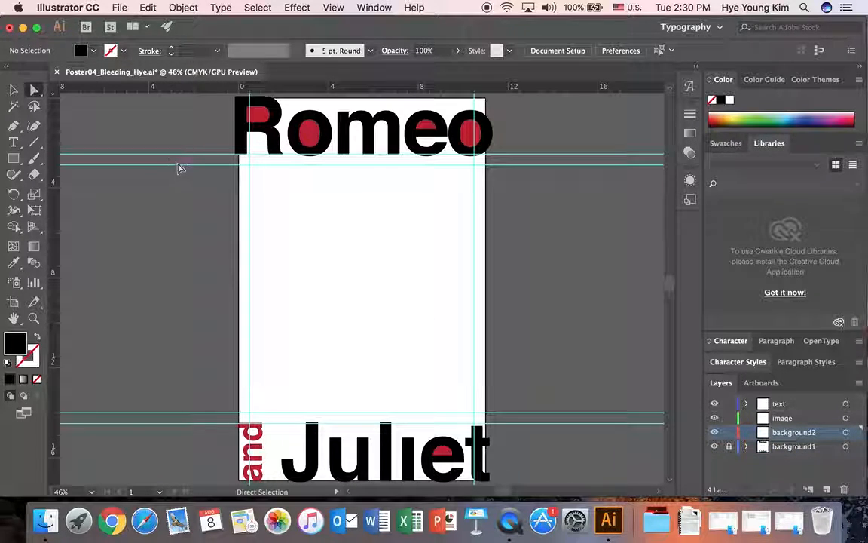
drag(12, 160, 53, 157)
click(124, 53)
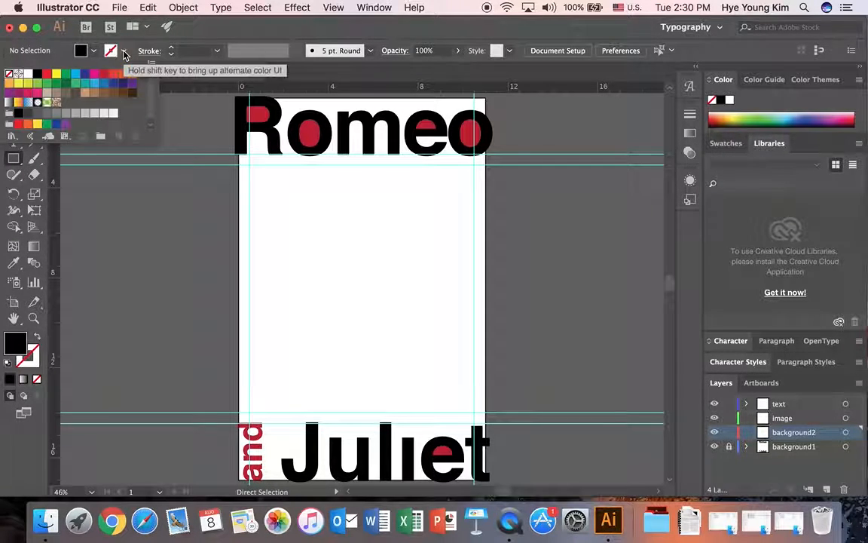
click(36, 76)
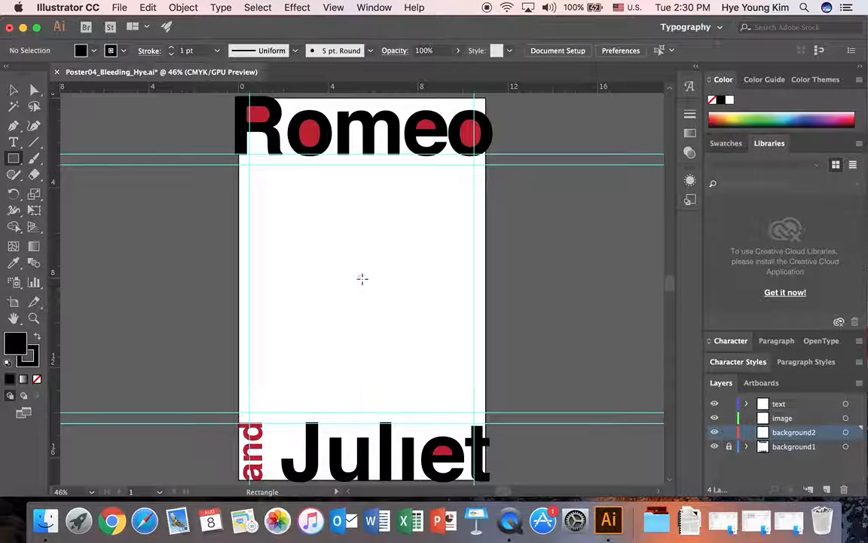
click(361, 280)
drag(88, 100, 151, 92)
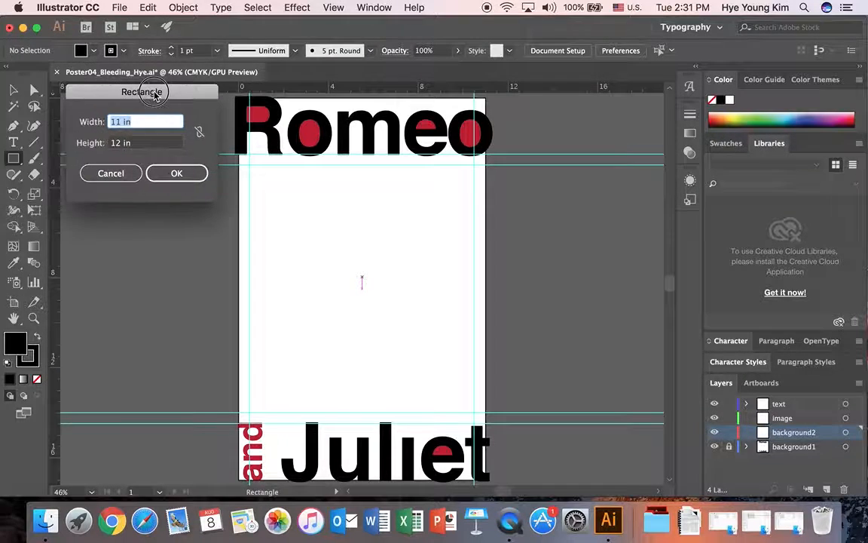
click(175, 173)
- Move the black rectangle between "Romeo" and "Juliet", snapping it to the artboard's side edges, and deselect it
key(v)
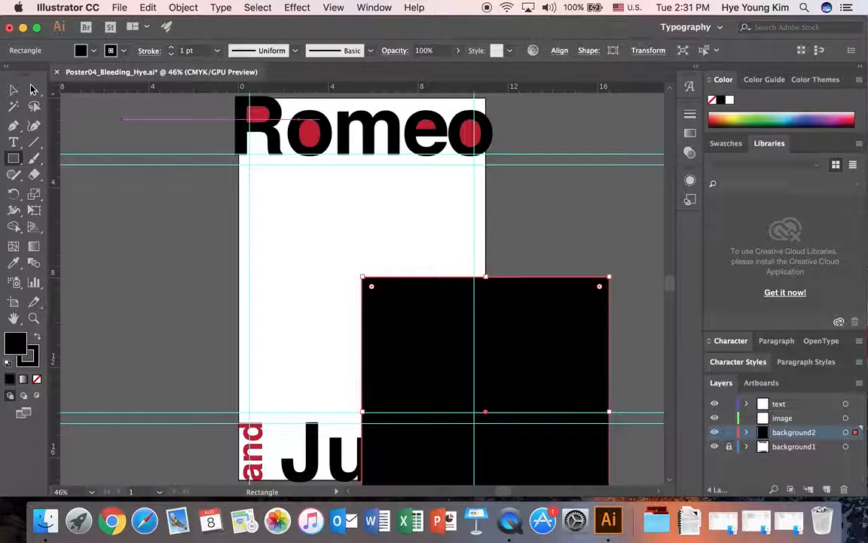
drag(432, 334, 305, 207)
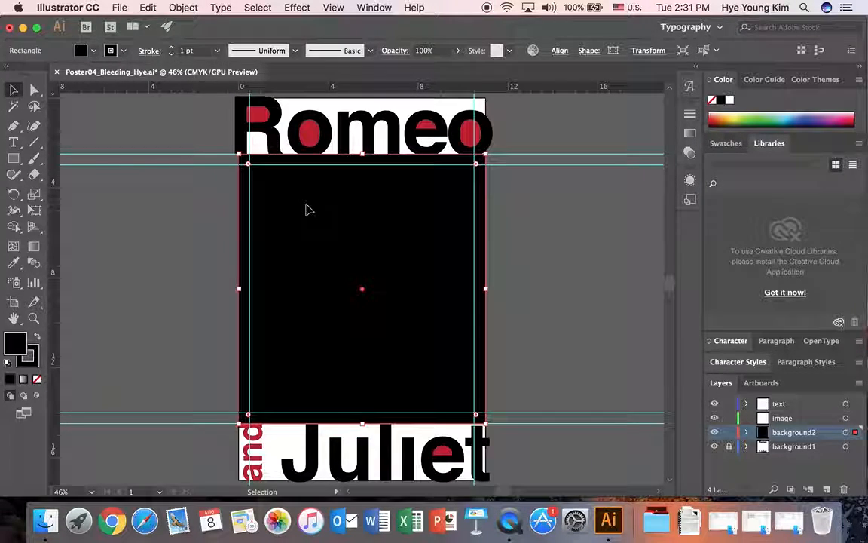
click(529, 283)
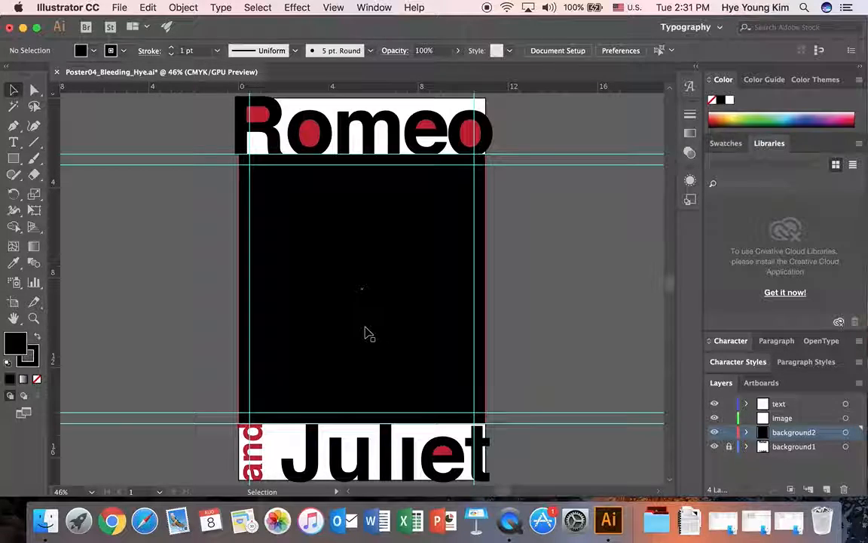
- Hide the guides to preview the poster layout
click(335, 7)
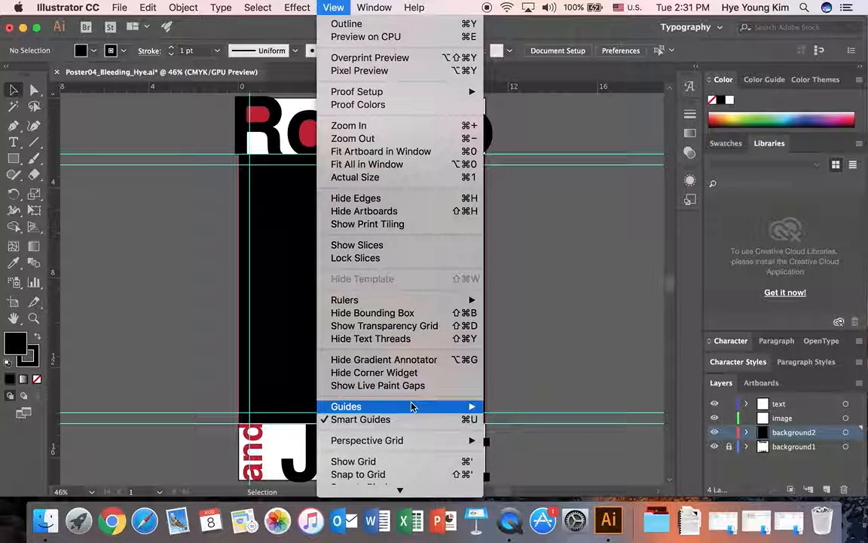
mouse_move(438, 408)
click(512, 410)
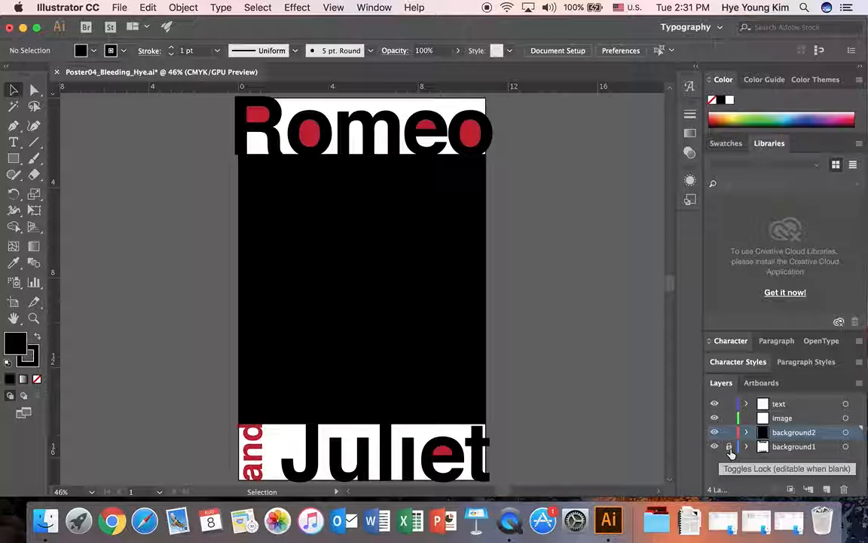
- Unlock the background1 layer, select the "Romeo" and "Juliet" outlines in turn to check them, and deselect
click(309, 139)
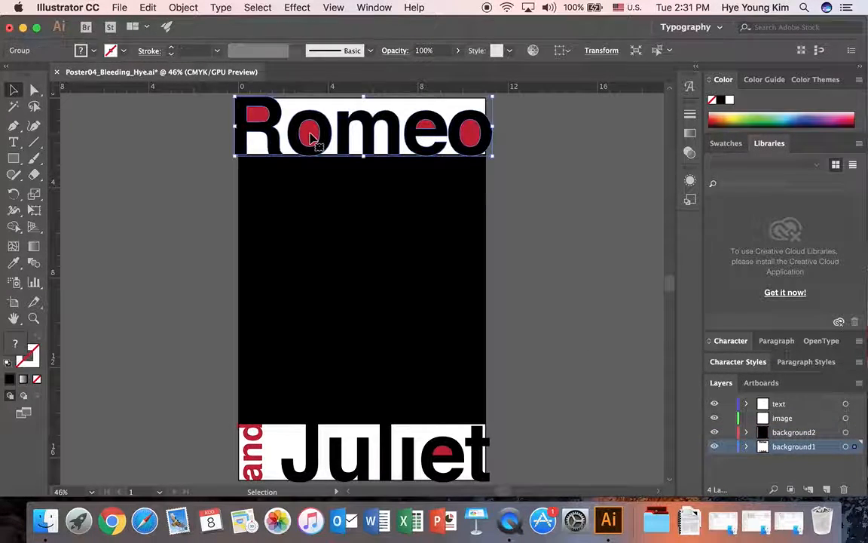
click(333, 441)
click(565, 366)
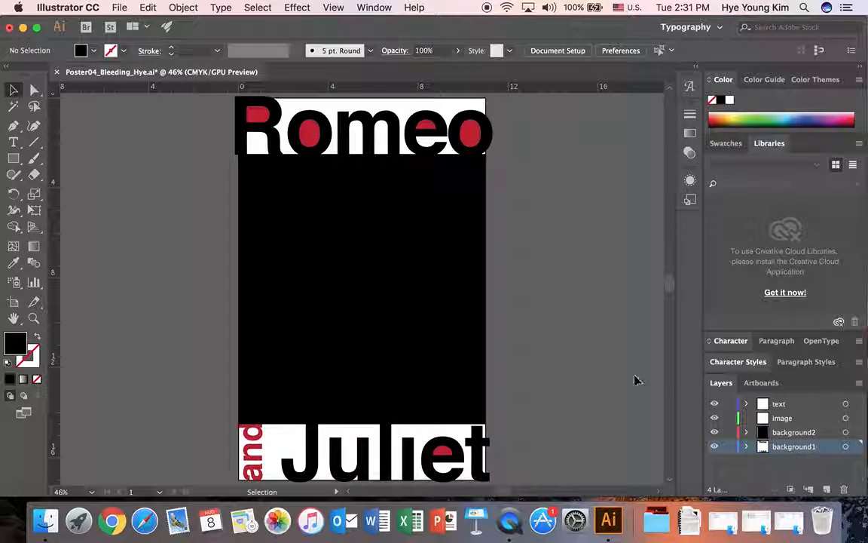
- Show the document's guides again
click(333, 7)
mouse_move(447, 409)
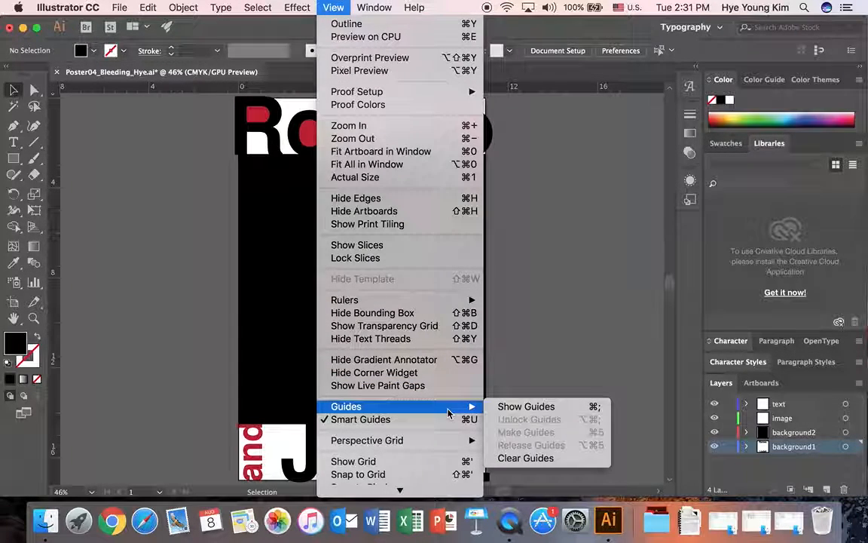
click(506, 408)
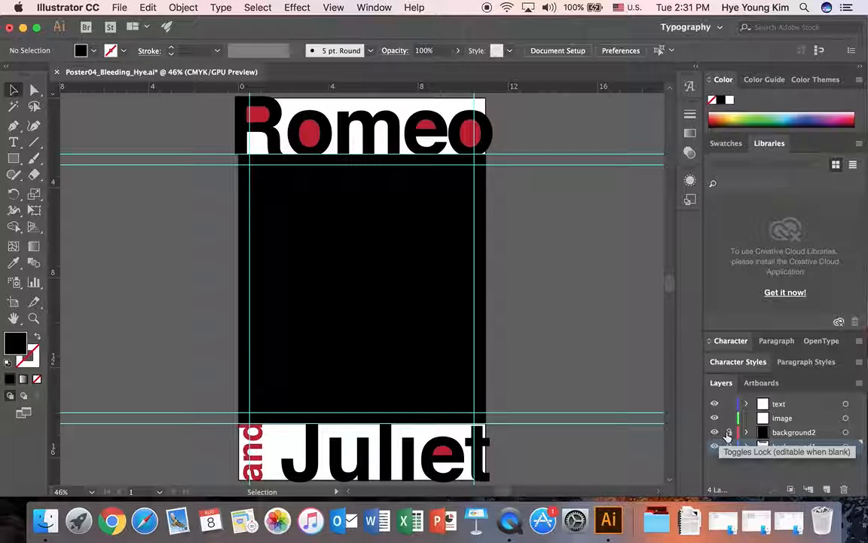
- Place AAA_postertext.doc on the text layer with text formatting removed, drawing its text frame on the pasteboard left of the poster
click(790, 405)
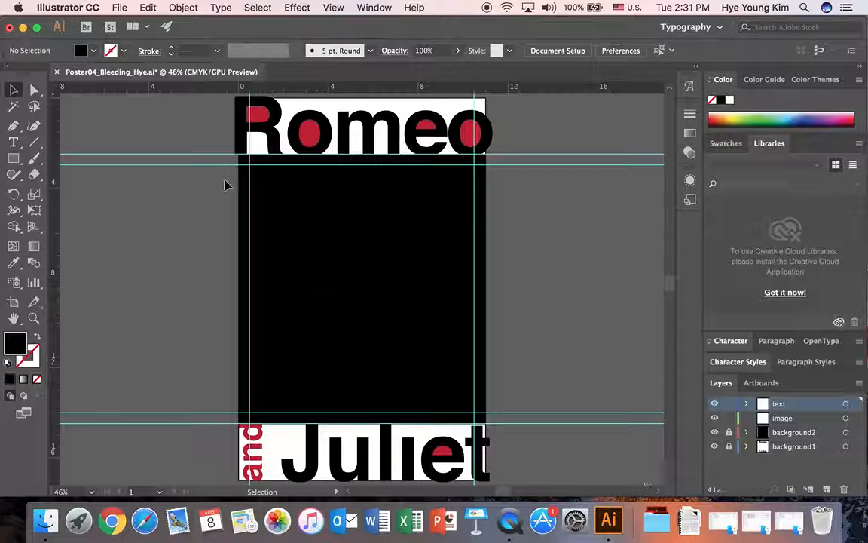
mouse_move(505, 492)
mouse_down()
mouse_move(520, 494)
mouse_move(509, 494)
mouse_up()
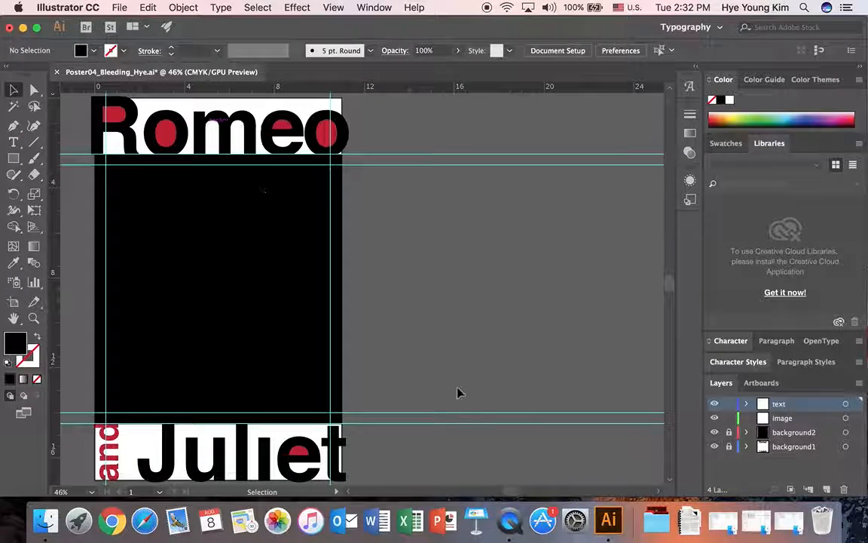
drag(508, 492, 500, 493)
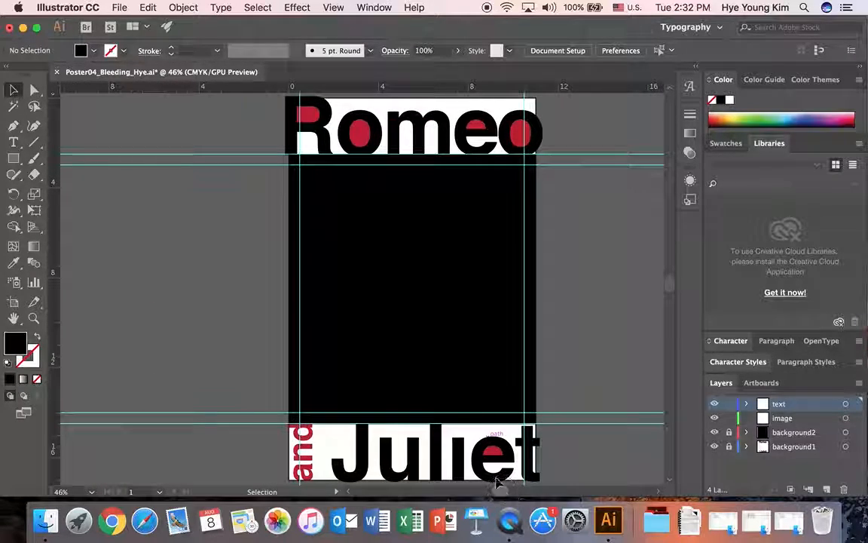
click(119, 6)
click(136, 207)
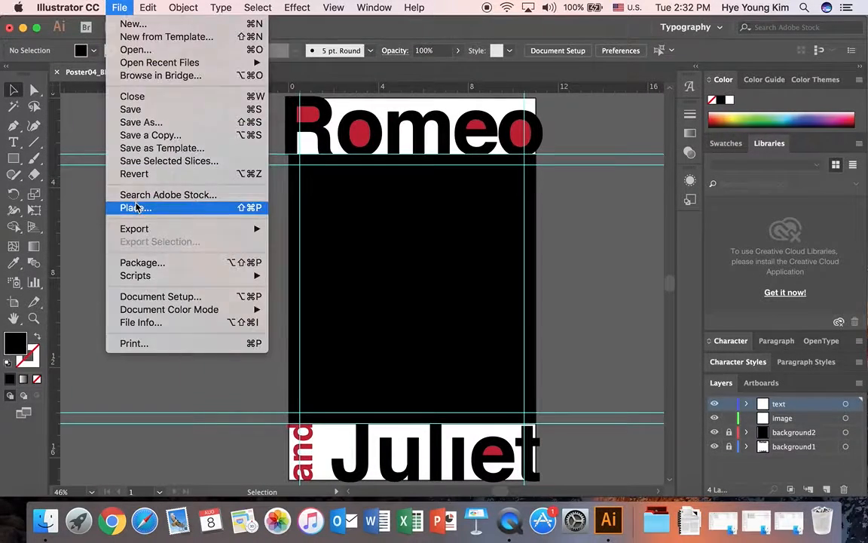
double_click(352, 122)
click(353, 124)
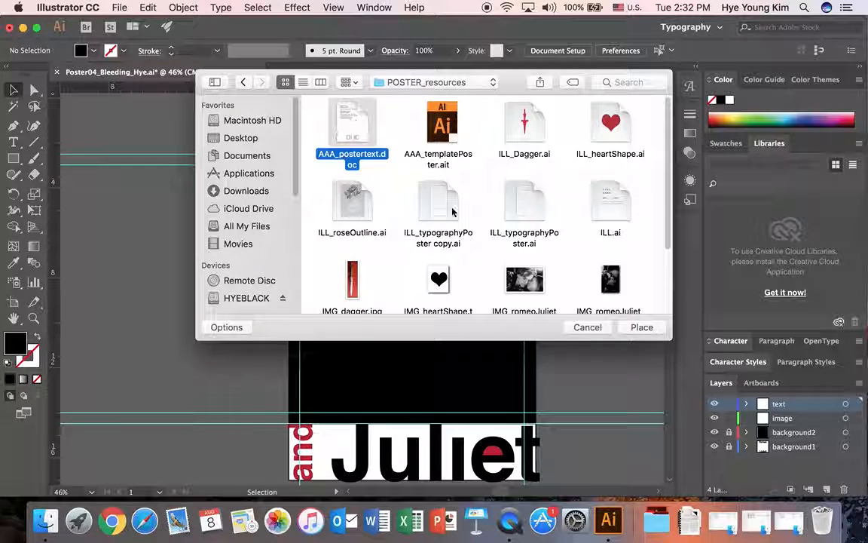
click(641, 327)
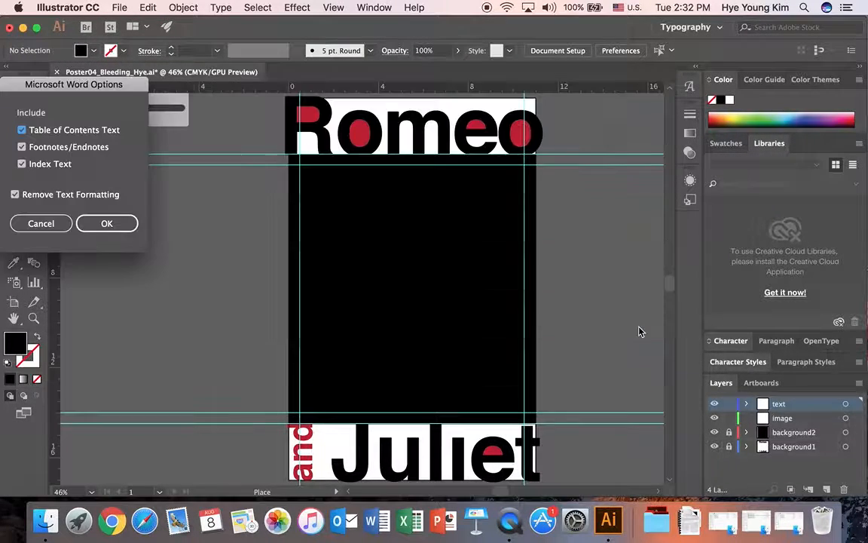
click(106, 223)
drag(109, 123, 238, 239)
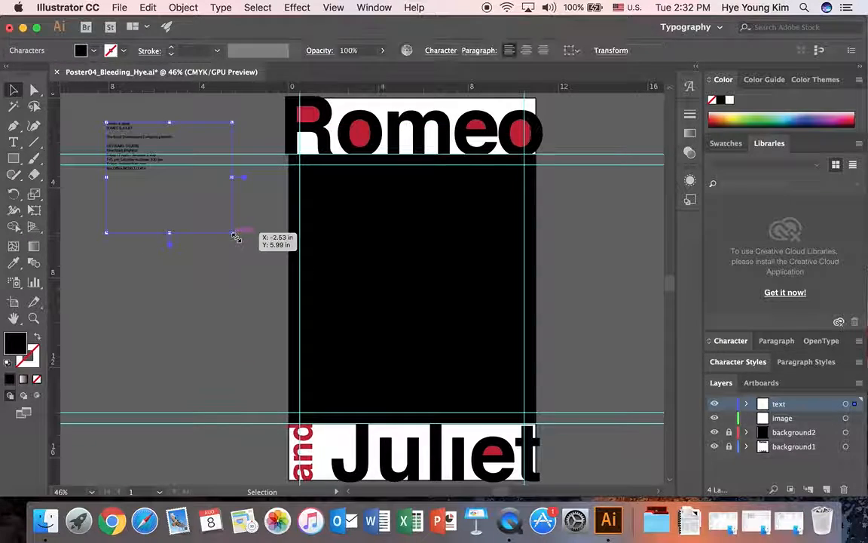
- Set the placed text to Helvetica Bold at 20 pt and deselect it
click(128, 156)
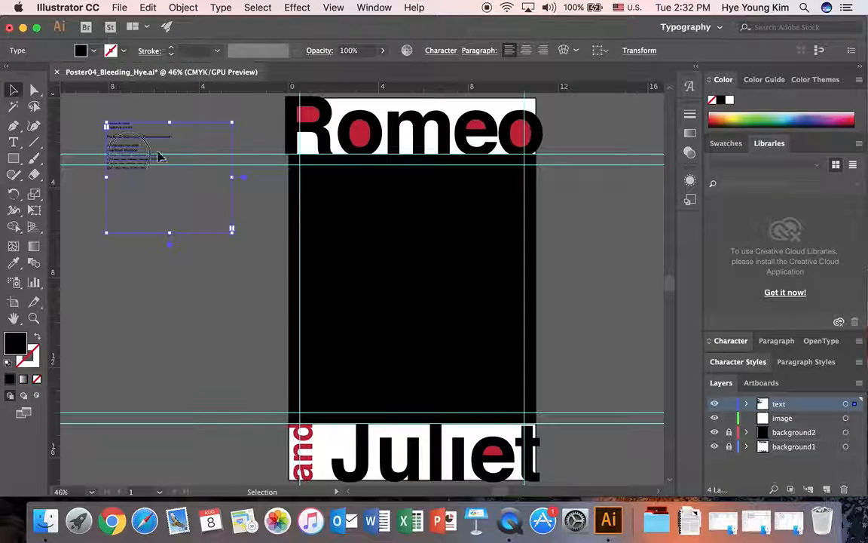
click(730, 342)
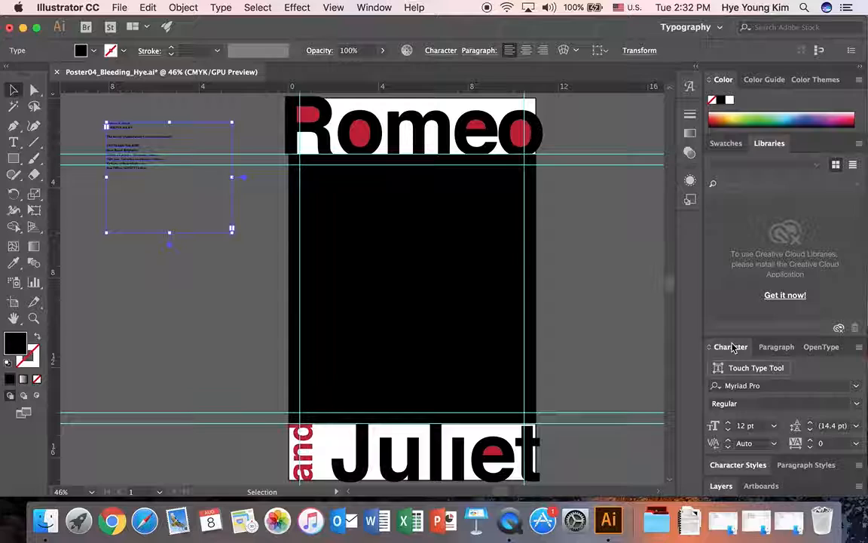
click(769, 386)
text(he)
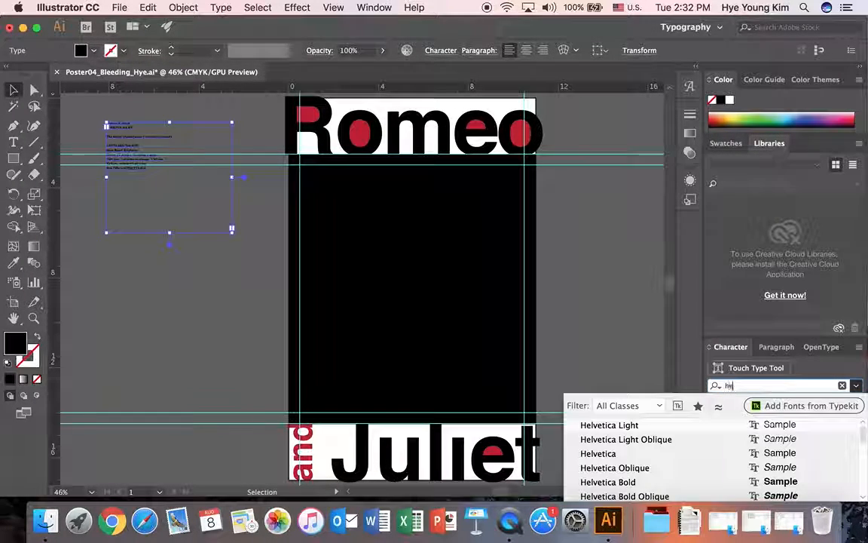
click(608, 453)
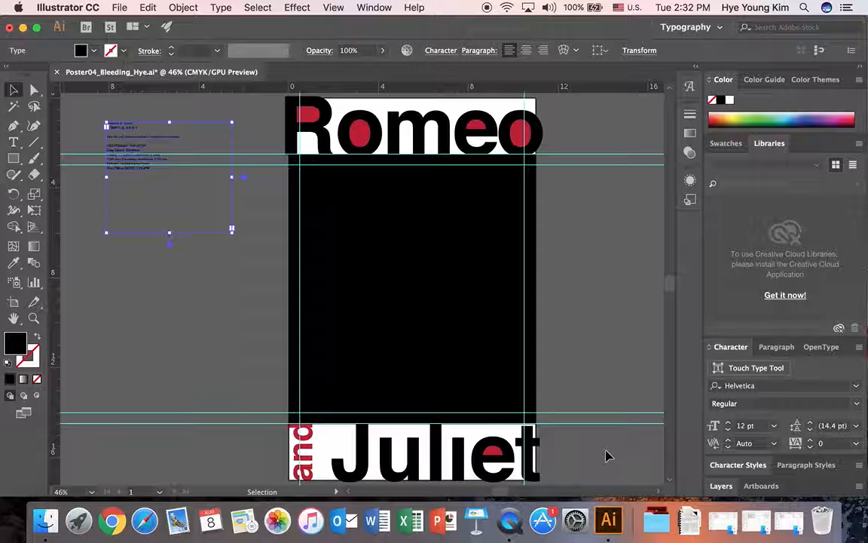
click(750, 404)
text(B)
key(Return)
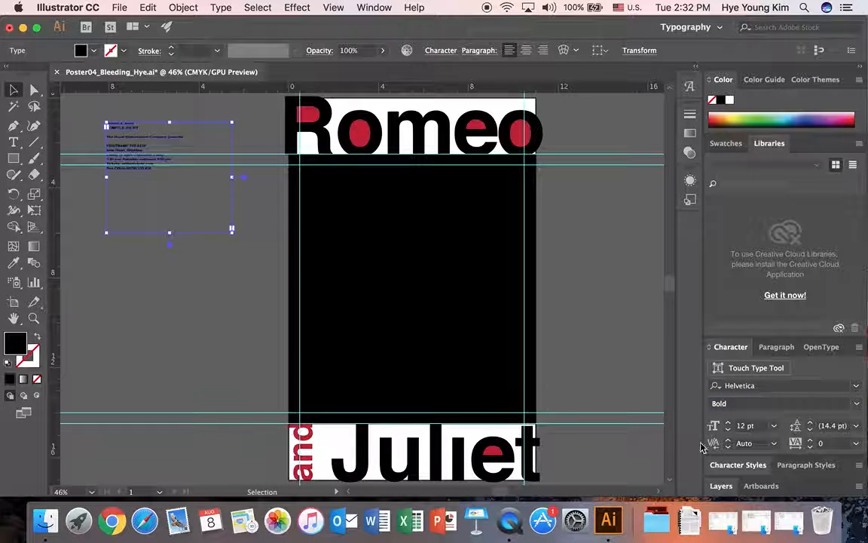
click(762, 425)
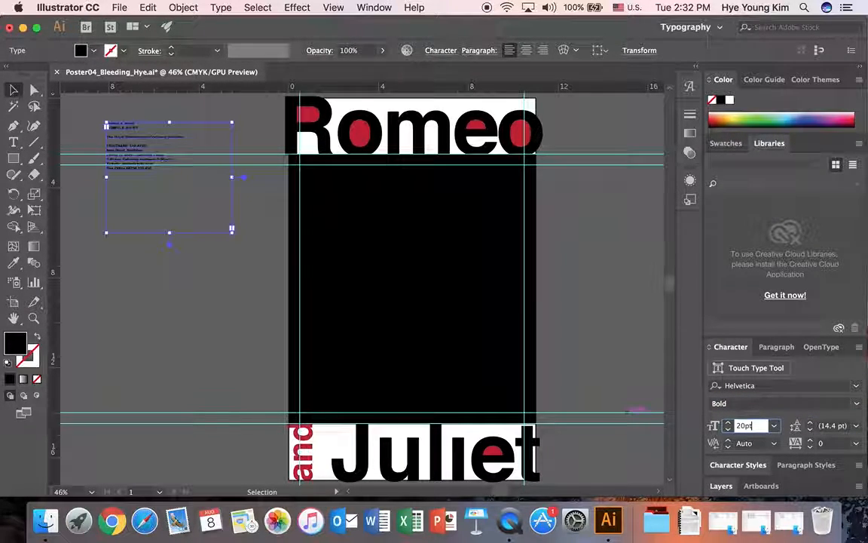
key(Return)
click(200, 281)
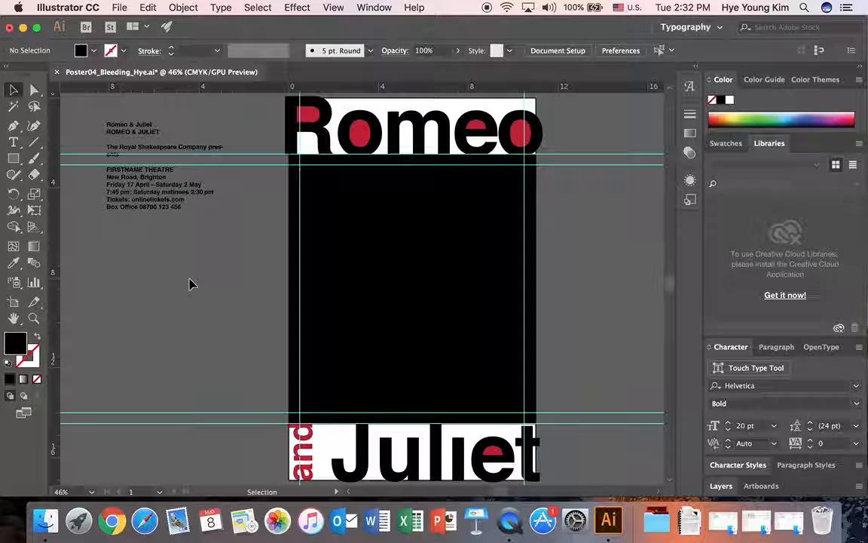
- Copy the line "The Royal Shakespeare Company presents" from the placed text and paste it as separate point text below the frame
click(13, 142)
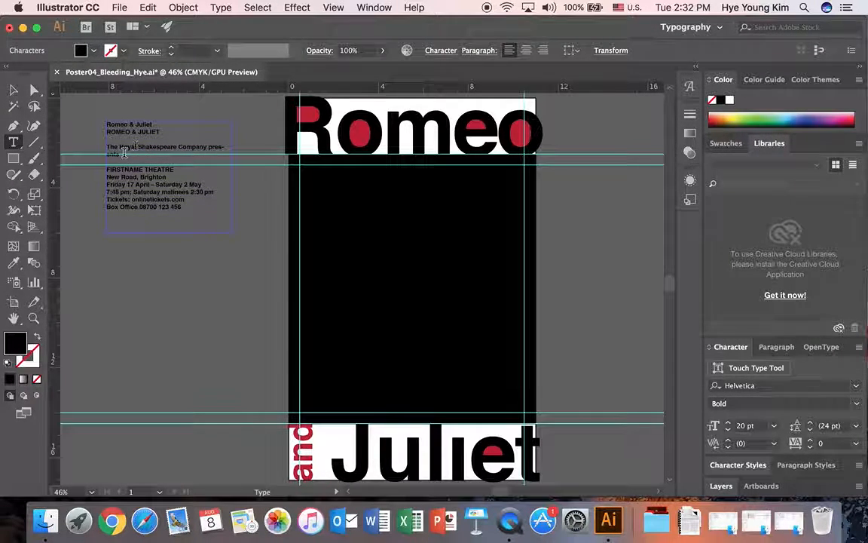
triple_click(100, 151)
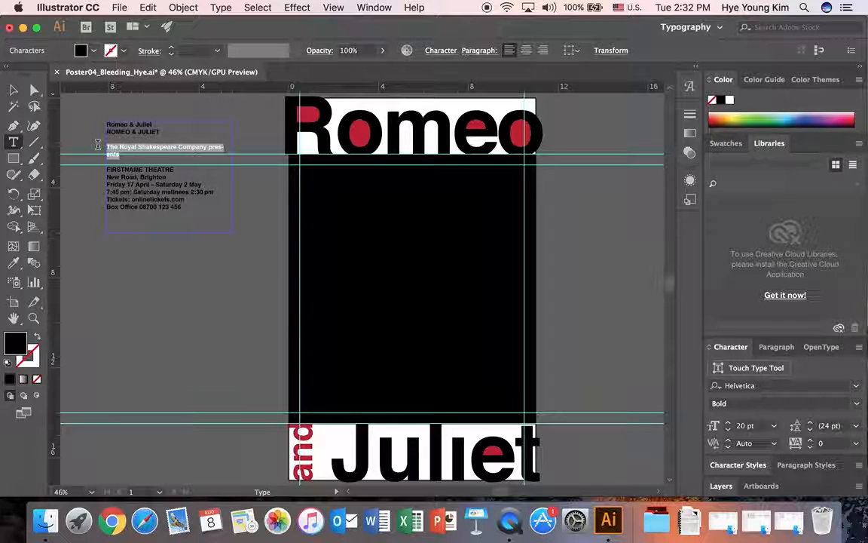
key(super+c)
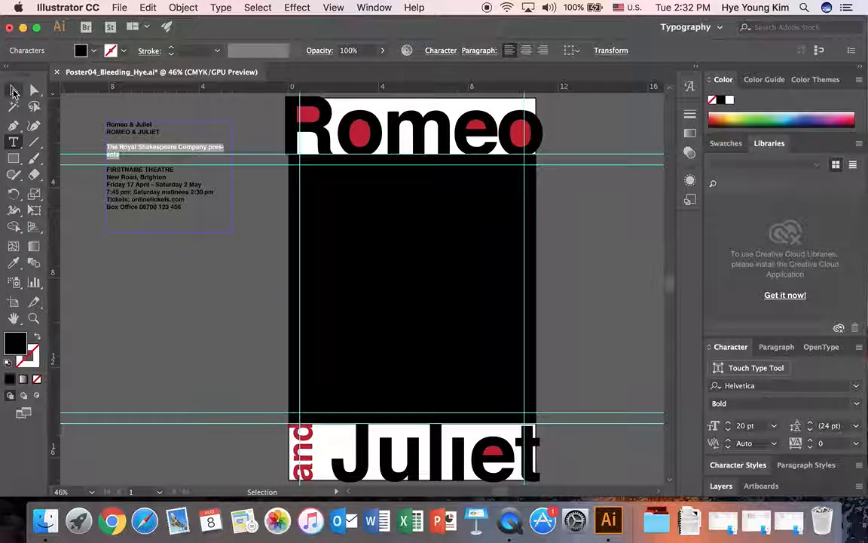
click(14, 91)
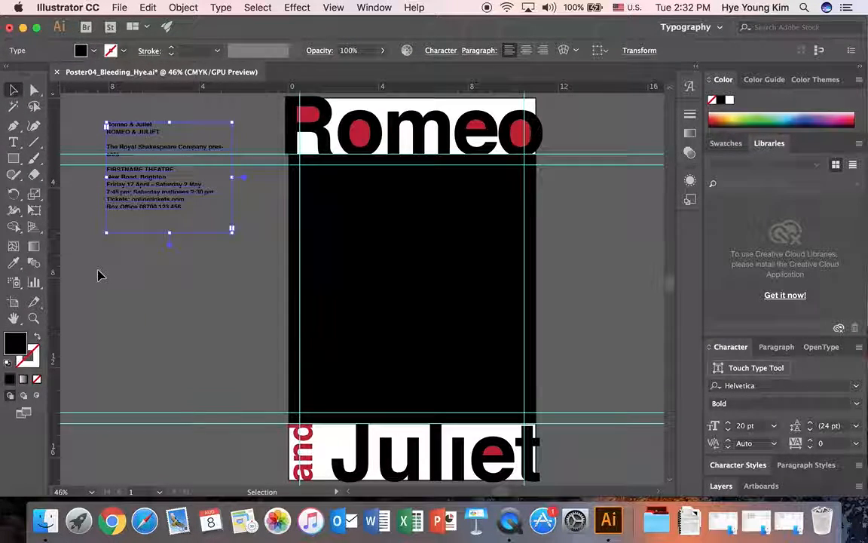
click(106, 272)
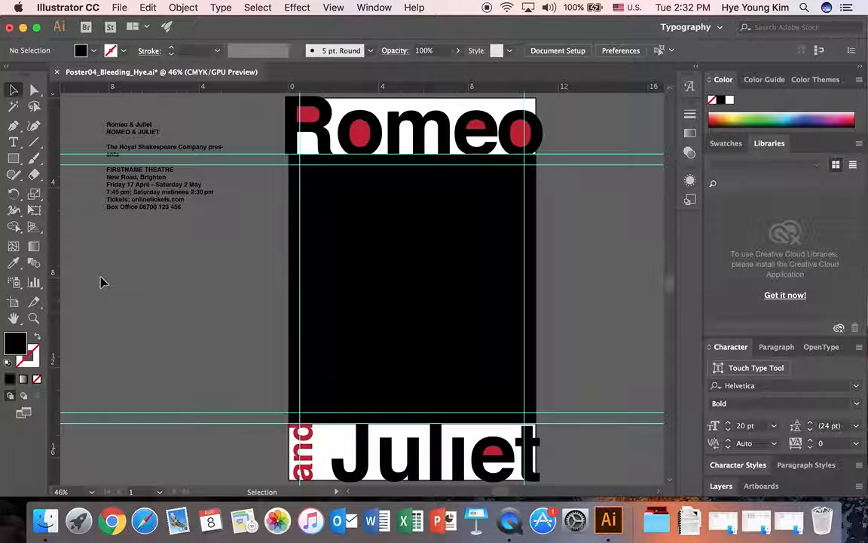
click(14, 142)
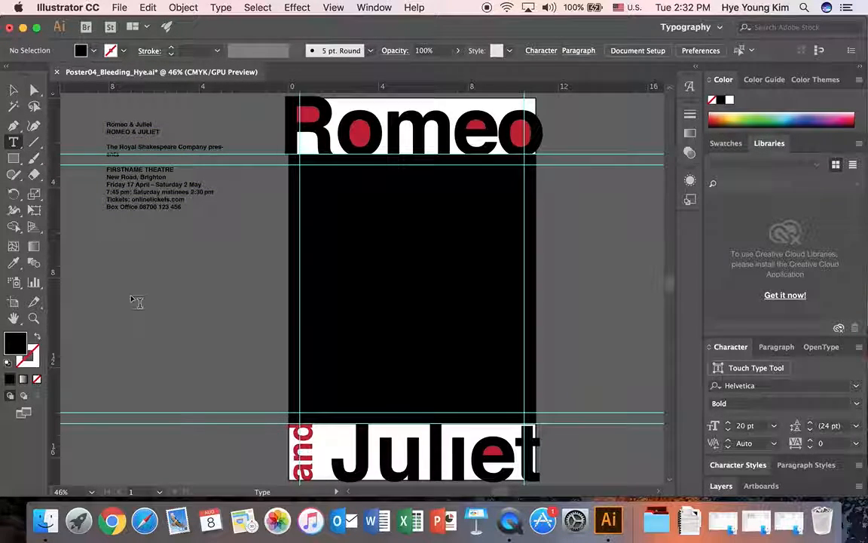
click(118, 275)
key(super+v)
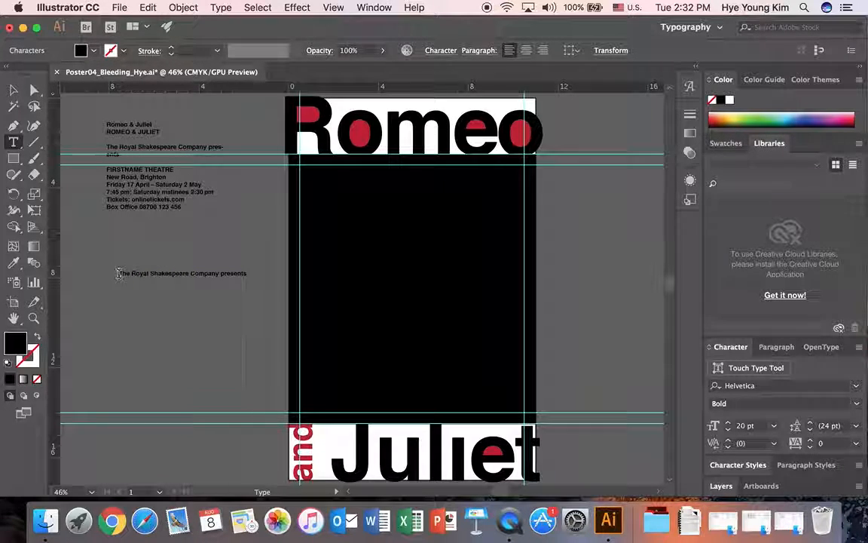
- Fill the presenter line with red and move it to the black rectangle's upper left, aligned to the margin guides
click(13, 90)
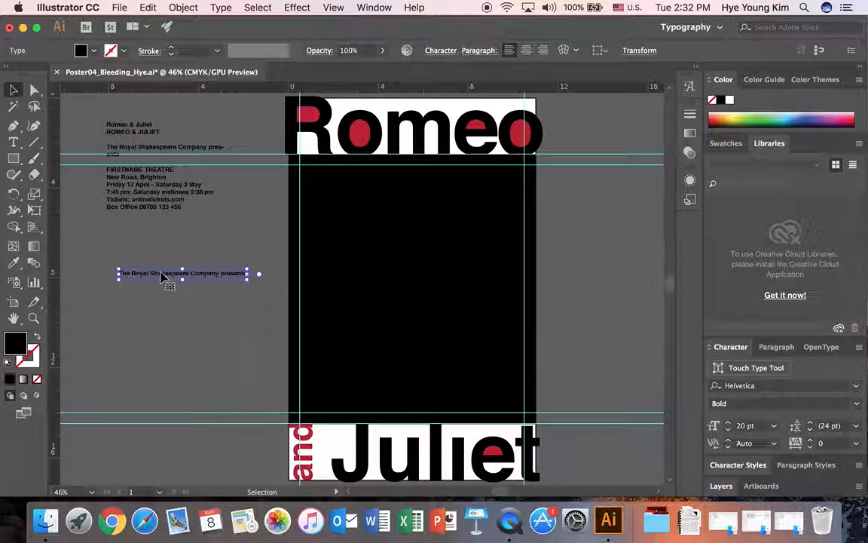
click(94, 51)
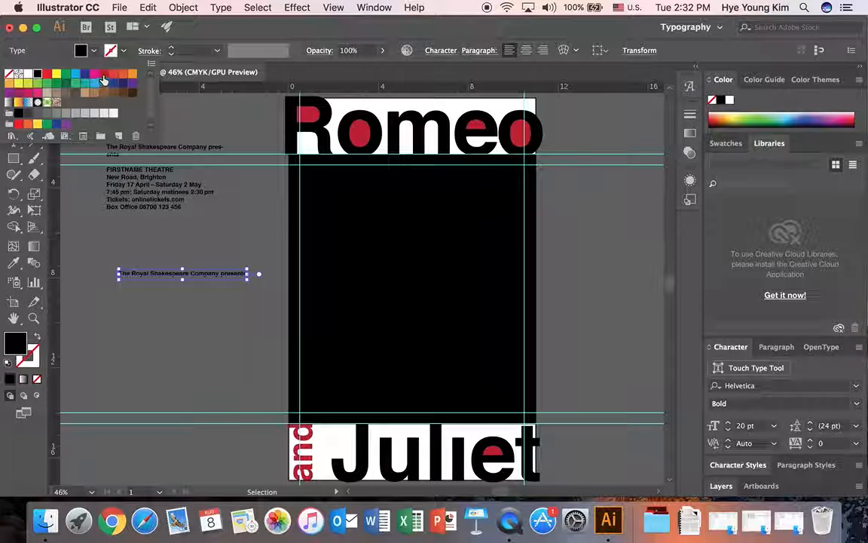
click(105, 75)
click(161, 249)
drag(163, 274, 343, 174)
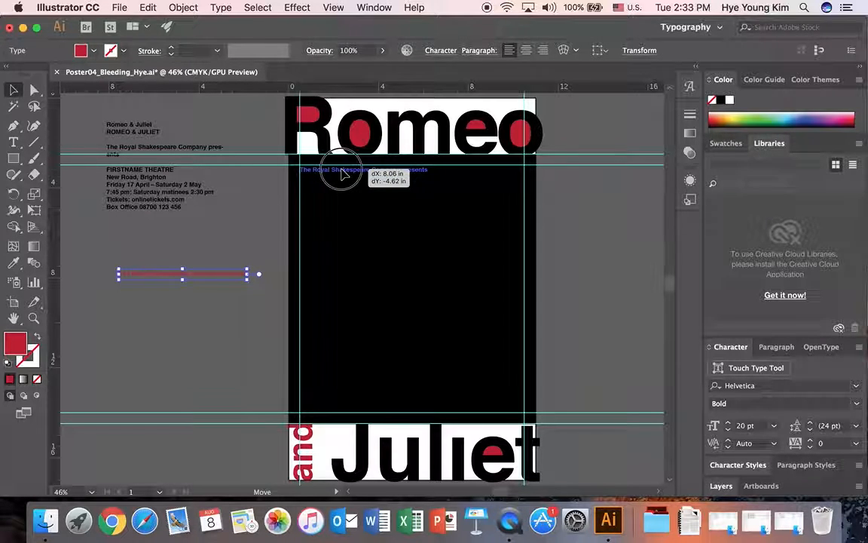
drag(343, 174, 343, 174)
click(404, 226)
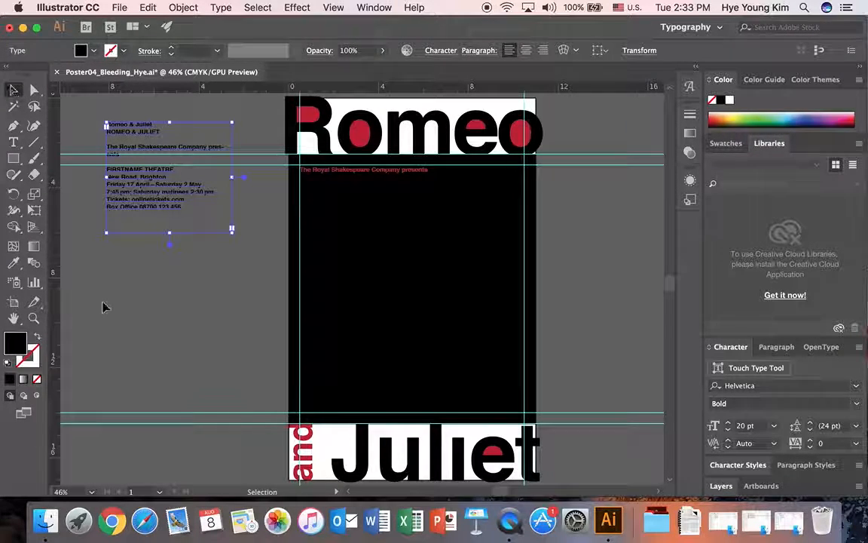
- Paste the theatre, date and ticket lines as separate point text and move the block to the pasteboard right of the poster
click(83, 256)
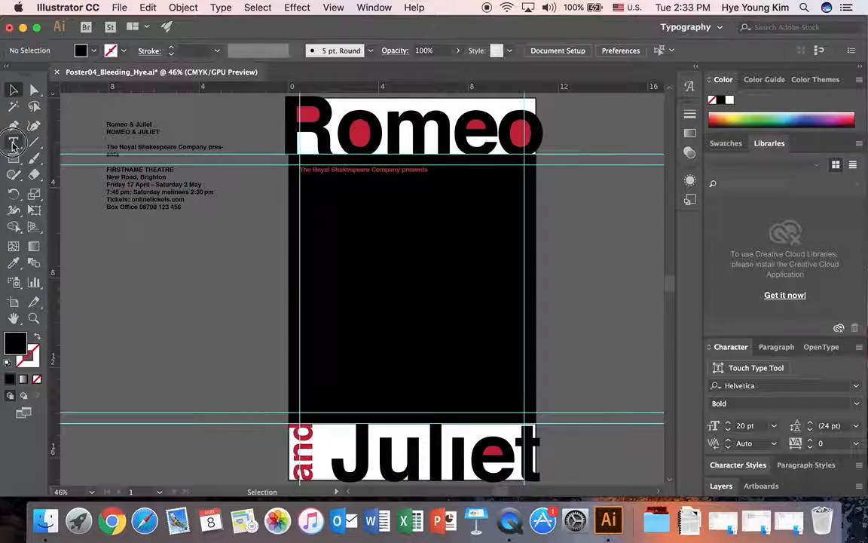
click(116, 291)
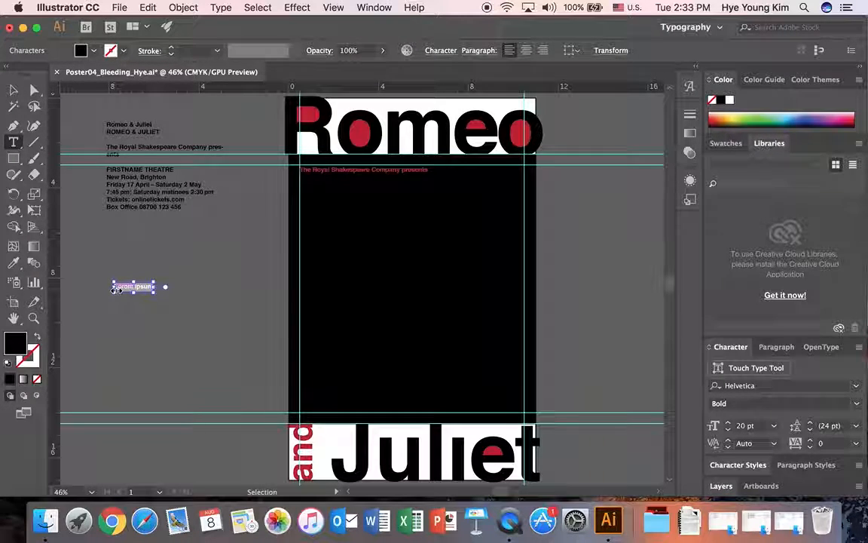
key(super+v)
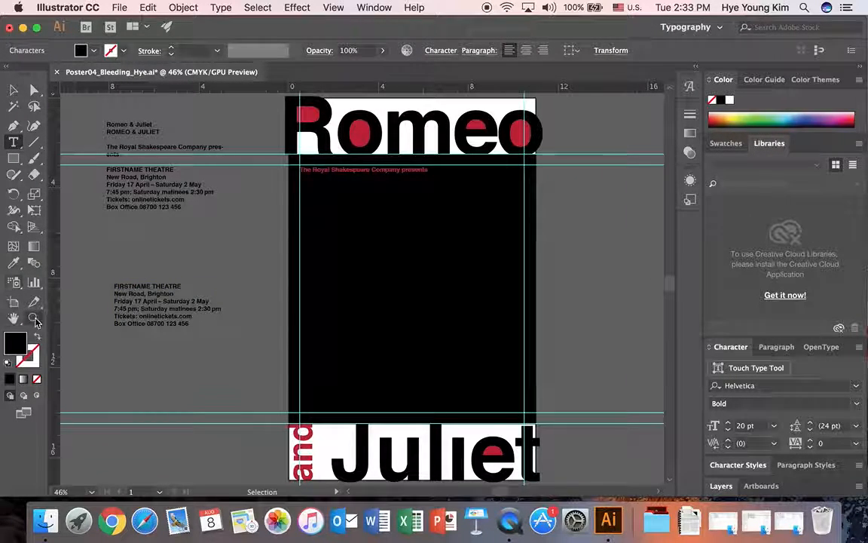
click(14, 90)
drag(192, 311, 597, 329)
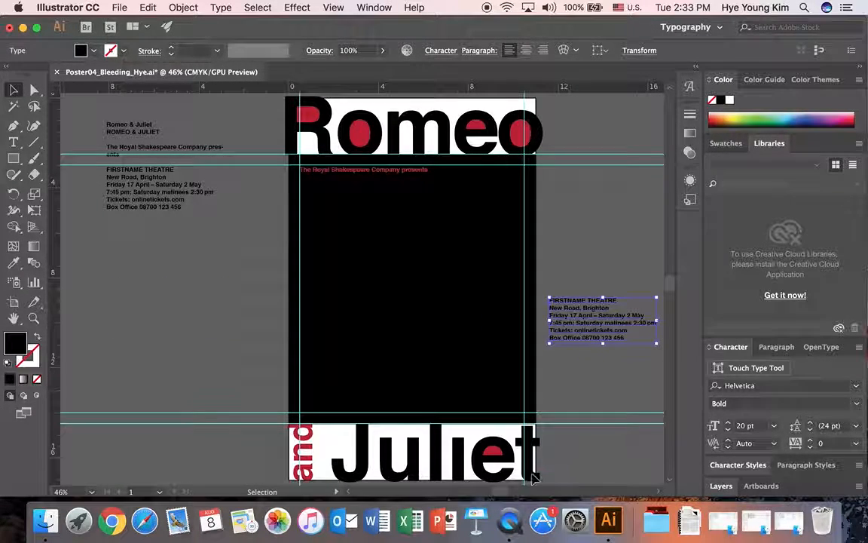
- Replace "FIRSTNAME" in the pasted block's theatre line with the designer's first name in capitals
scroll(339, 453, right, 3)
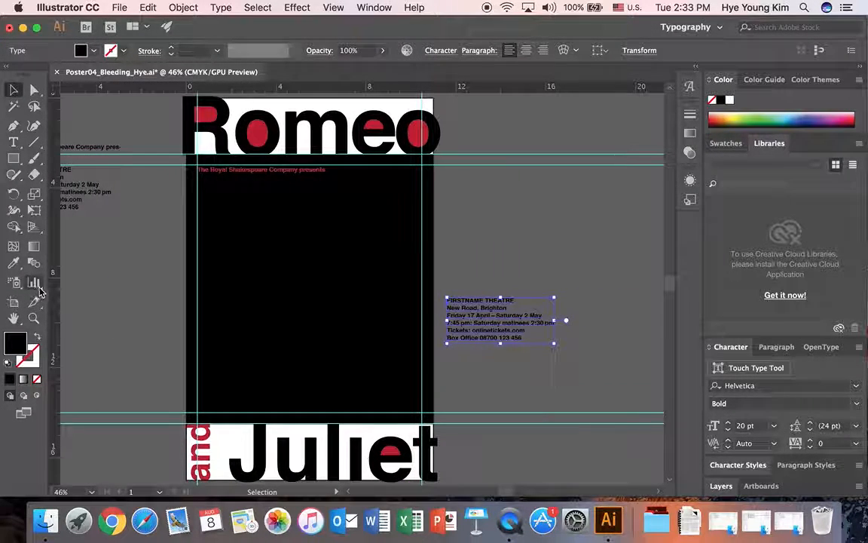
click(34, 319)
drag(392, 262, 554, 384)
click(13, 142)
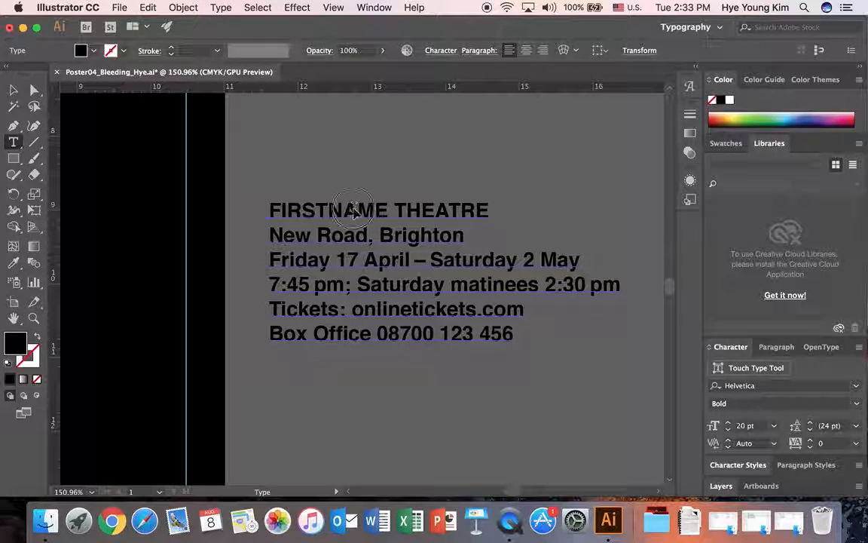
drag(389, 210, 265, 211)
text(HYE)
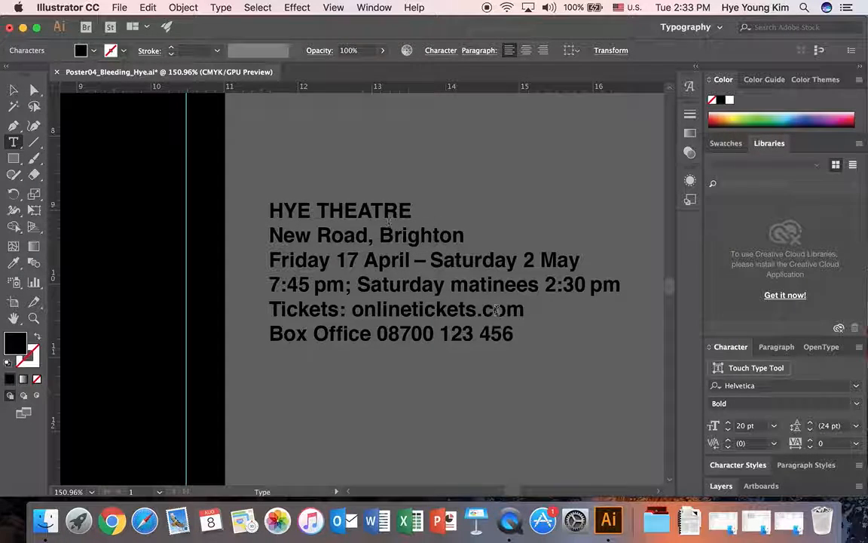
- Set the leading of all lines in the theatre information block to 36 pt
drag(518, 334, 270, 206)
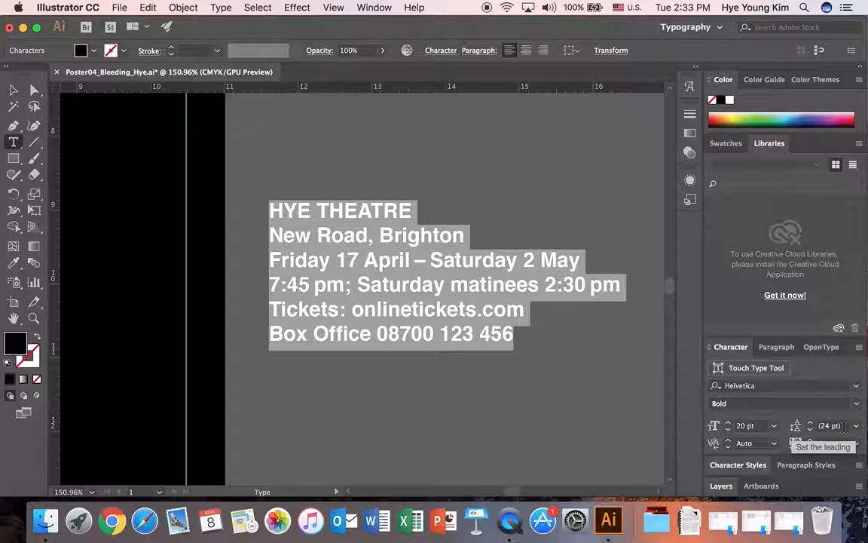
click(836, 426)
text(36)
key(Return)
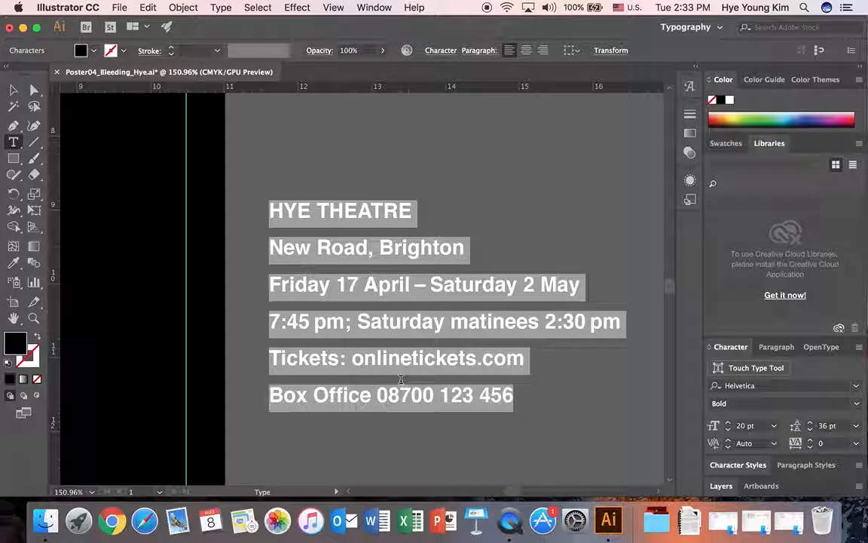
click(416, 211)
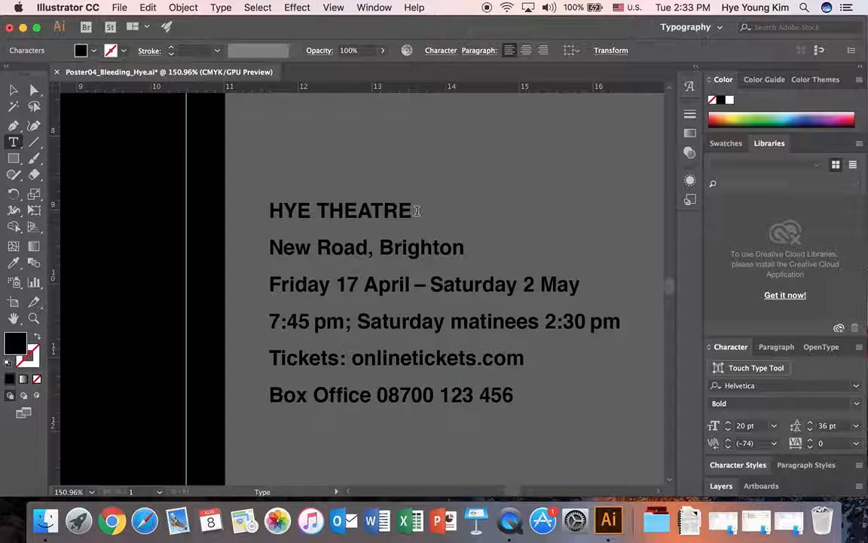
- Set the font size of the theatre name line to 30 pt
click(697, 426)
text(30)
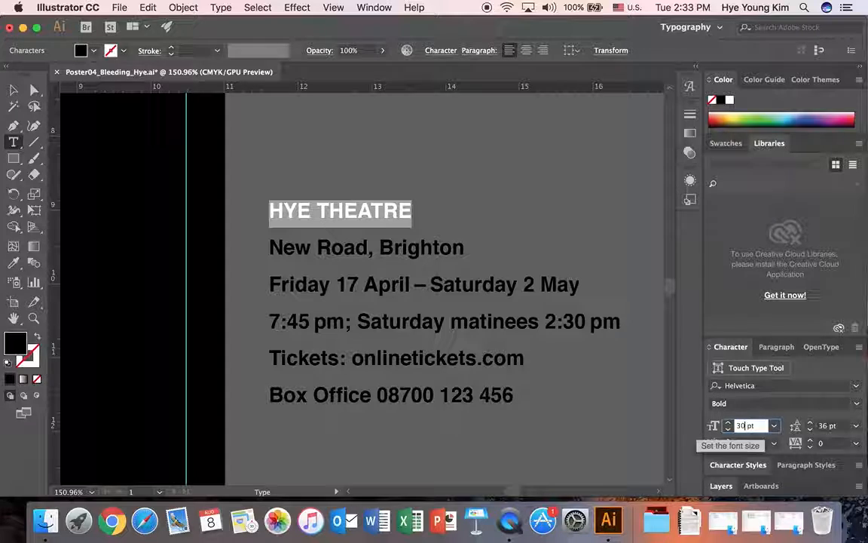
key(Return)
- Fill all lines of the theatre information block with white
click(497, 374)
drag(497, 375, 251, 267)
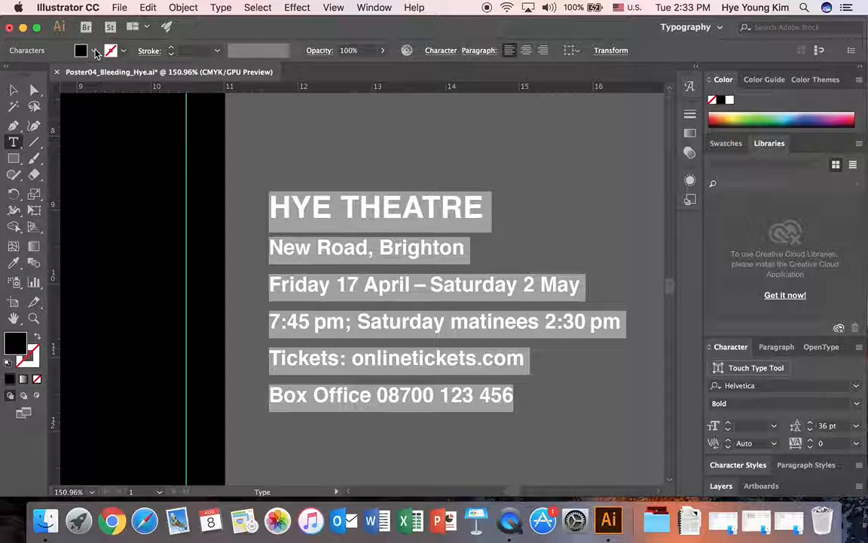
click(82, 50)
click(28, 75)
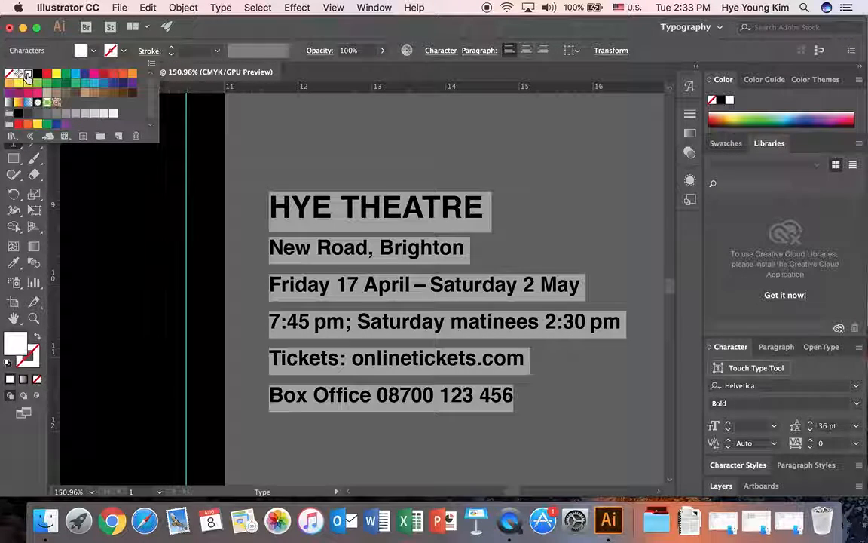
- Move the theatre information block from the pasteboard into the lower left corner of the black rectangle
key(super+0)
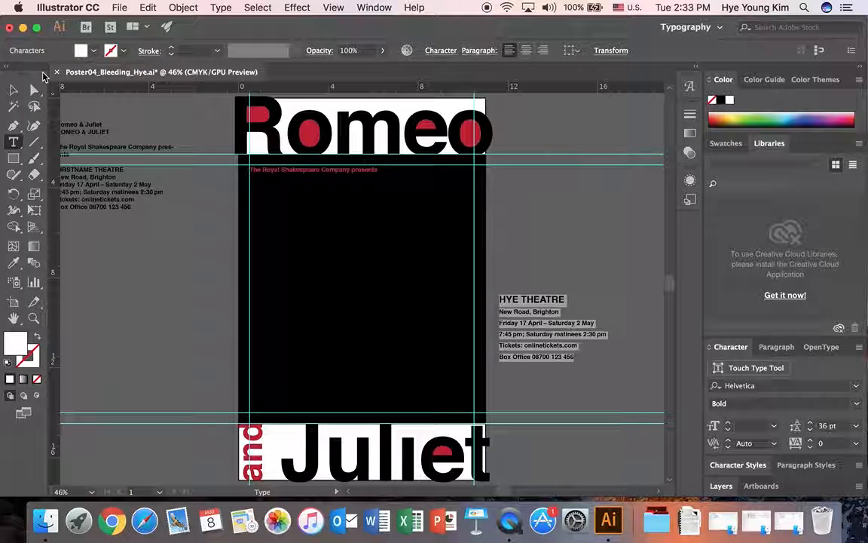
click(13, 89)
click(188, 291)
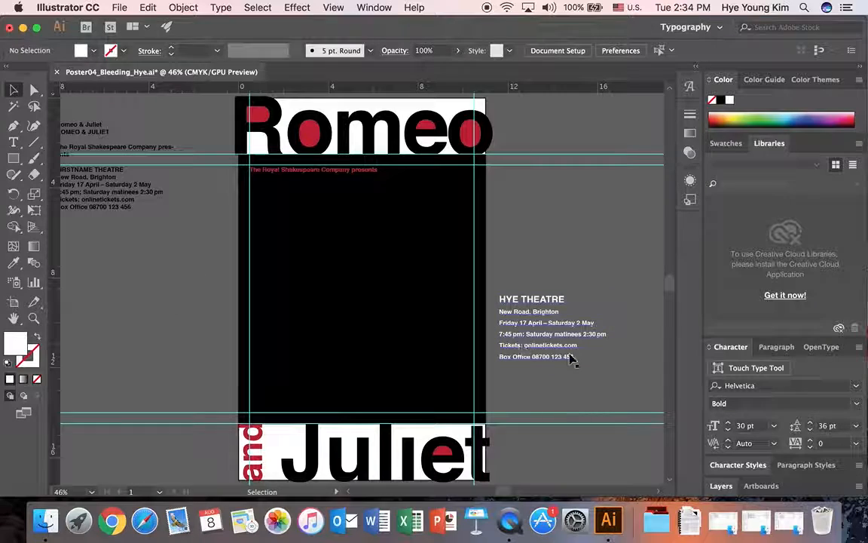
drag(565, 340, 321, 389)
click(601, 368)
click(320, 393)
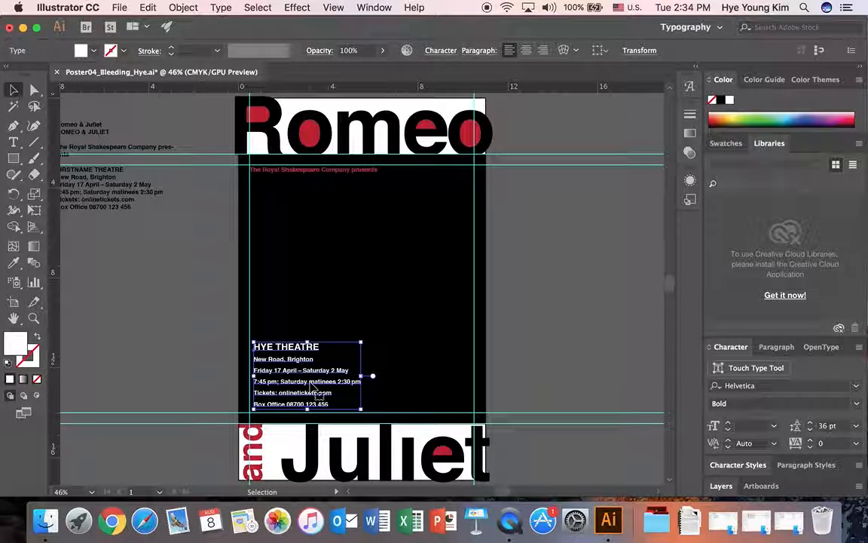
- Nudge the theatre information block left and down until it aligns with the left and lower margin guides
key(Left)
key(Left)
key(Left)
key(Left)
key(Left)
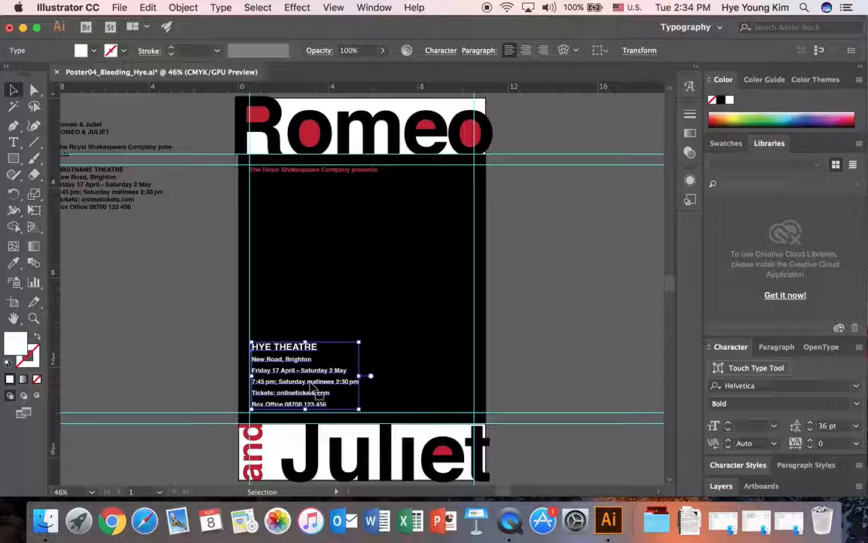
key(Left)
key(Left)
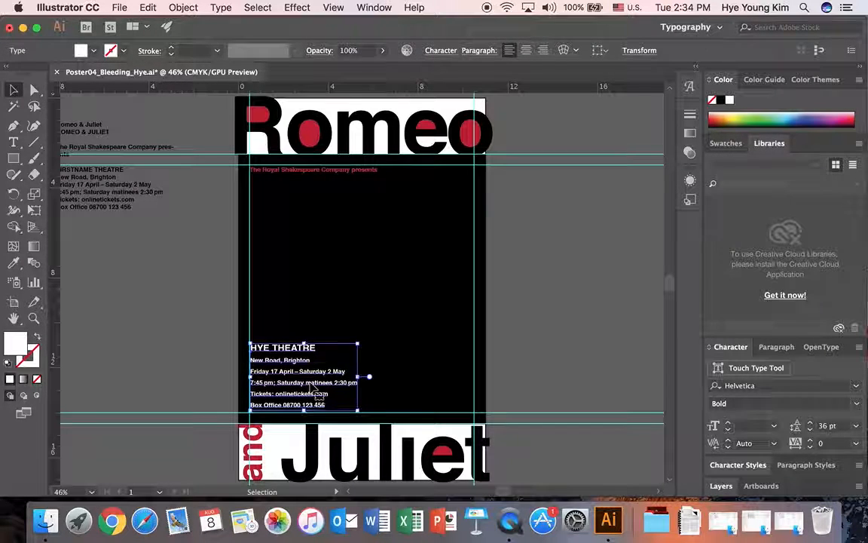
key(Down)
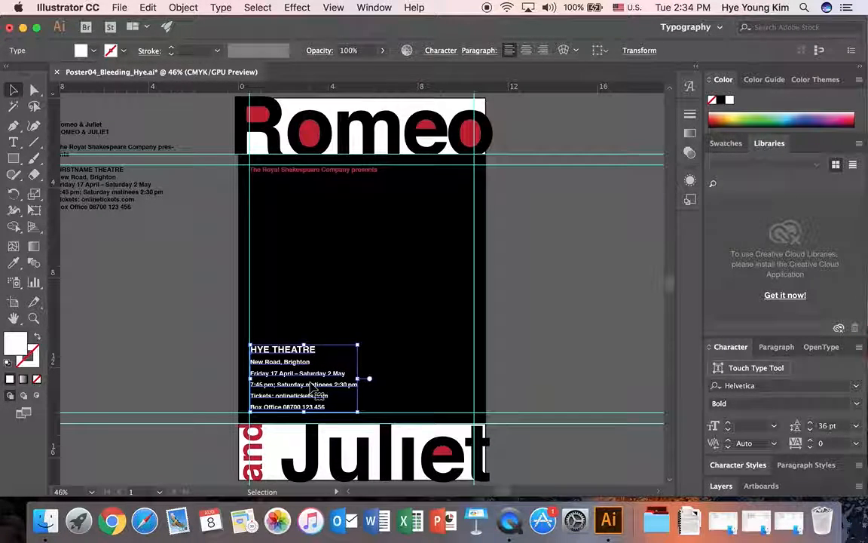
click(542, 348)
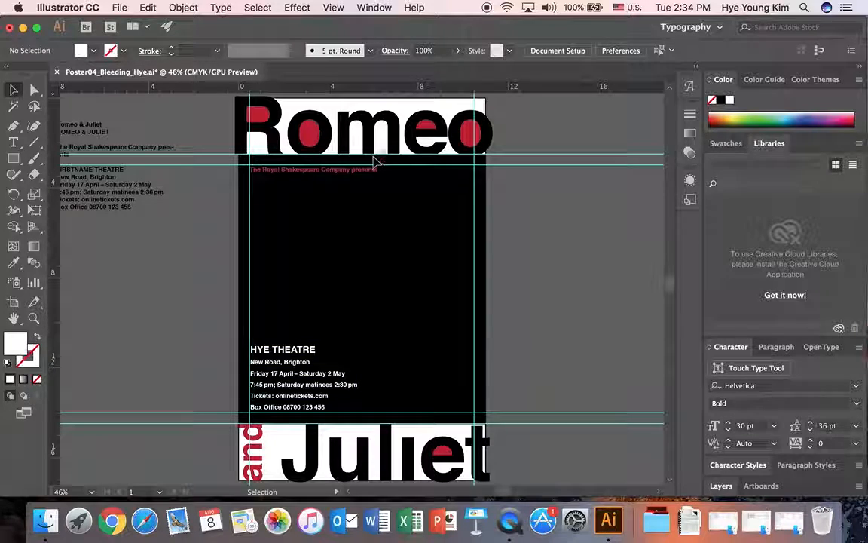
- Delete the original poster text left on the pasteboard beside the poster
click(121, 195)
key(Delete)
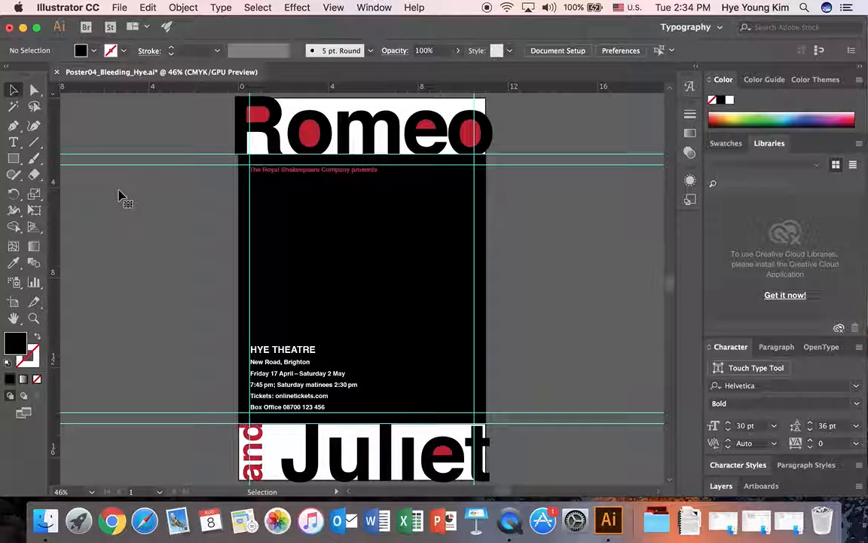
- Lock the text layer and save the poster file
click(722, 487)
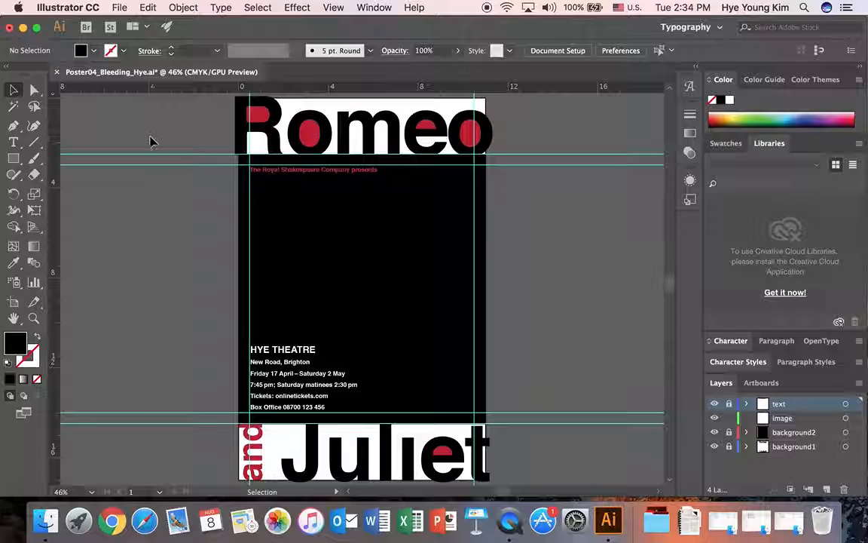
click(118, 7)
click(129, 111)
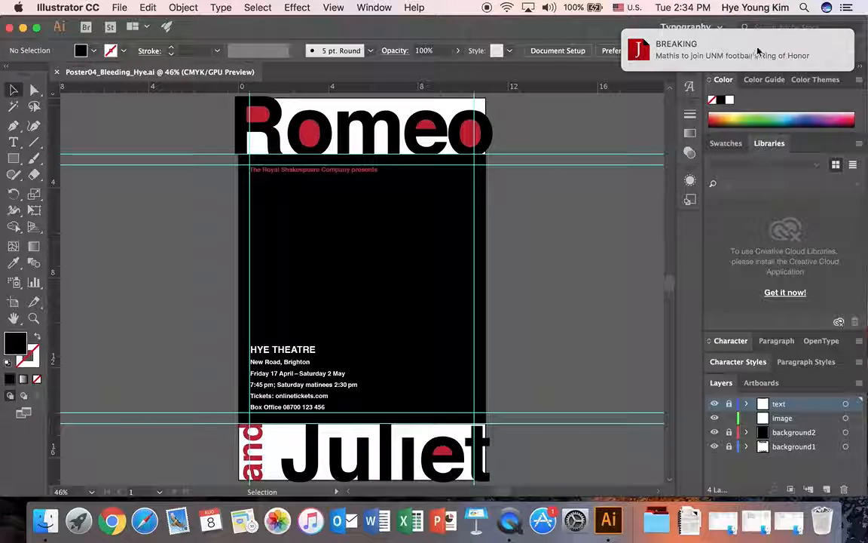
click(636, 129)
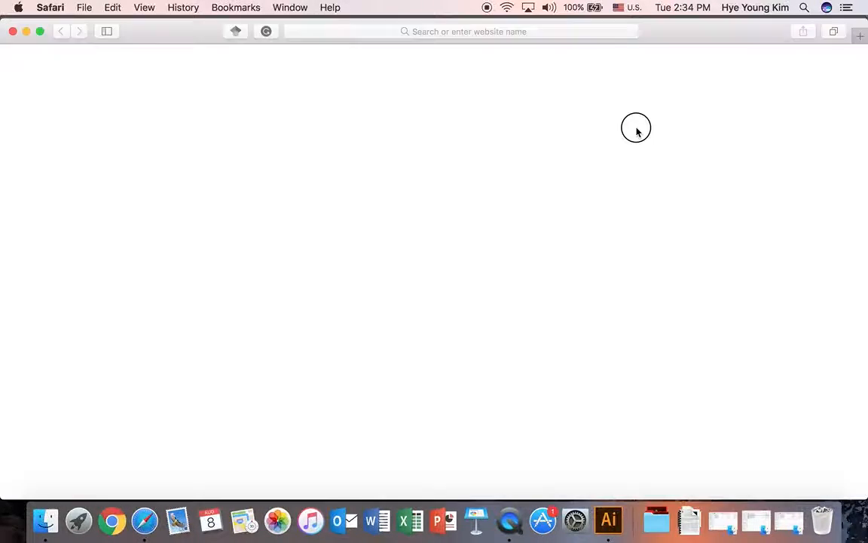
click(12, 32)
click(136, 125)
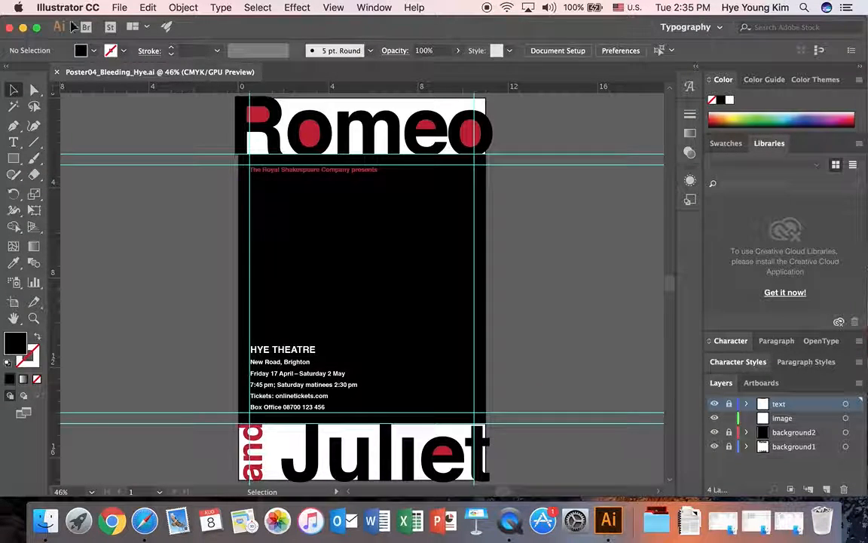
click(128, 8)
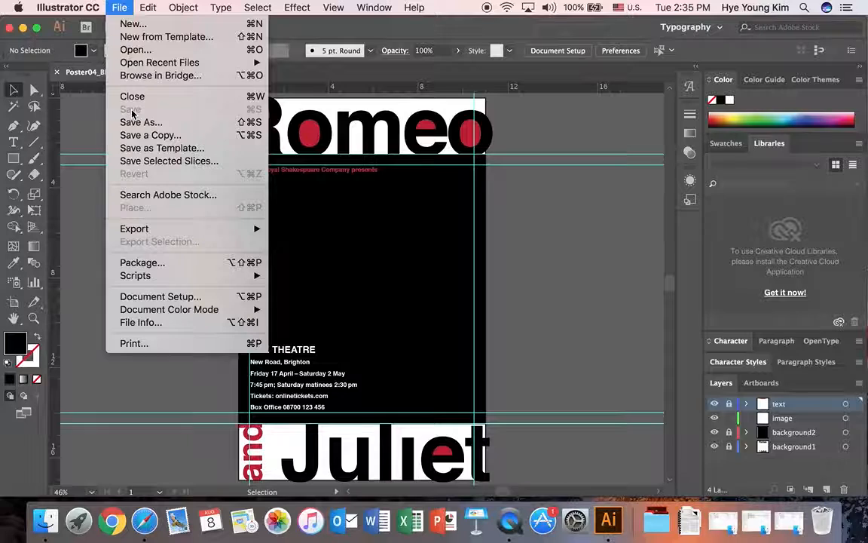
click(133, 122)
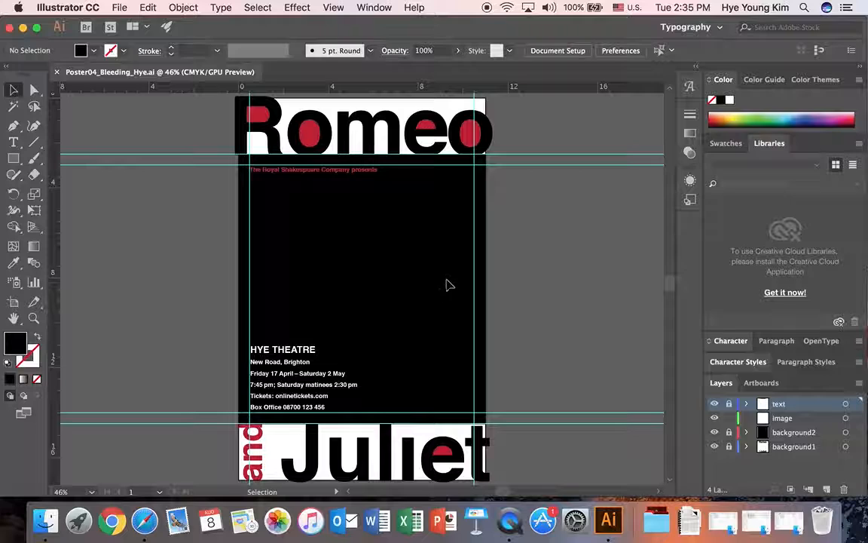
- Make the image layer active and open ILL_heartShape.ai from the POSTER_resources folder
click(790, 419)
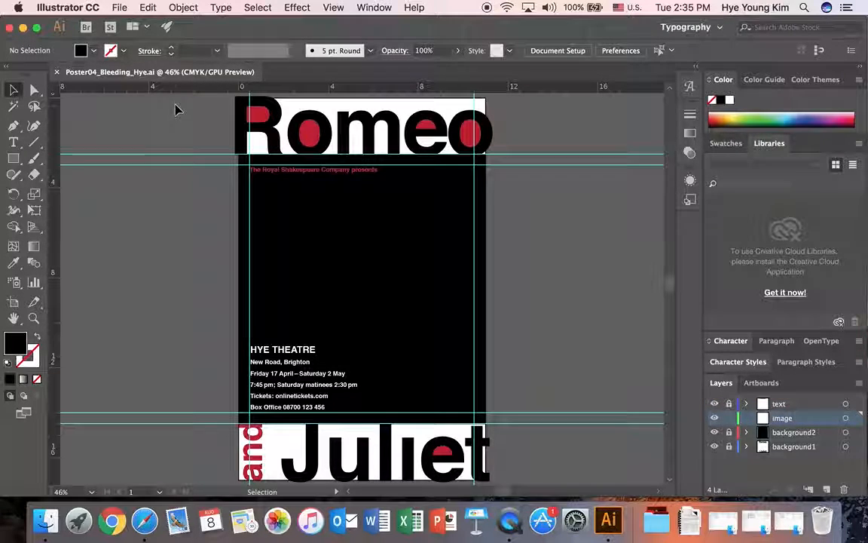
click(119, 7)
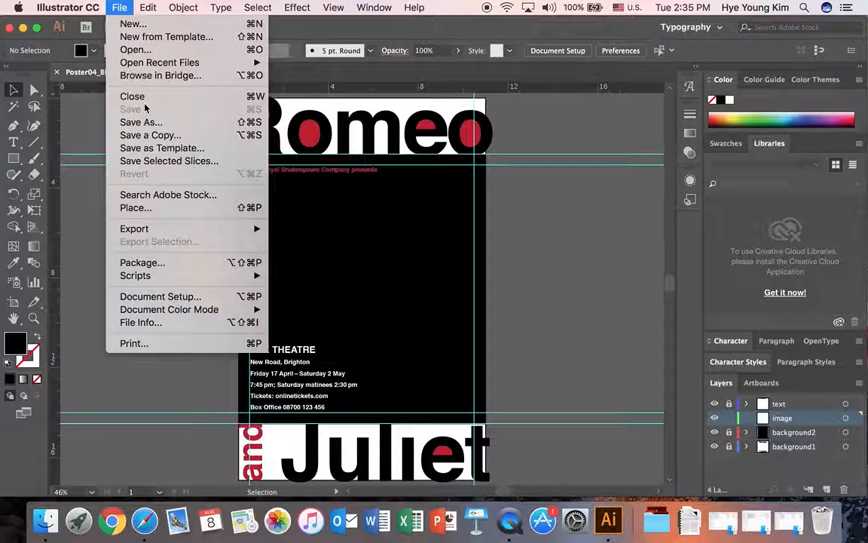
click(137, 49)
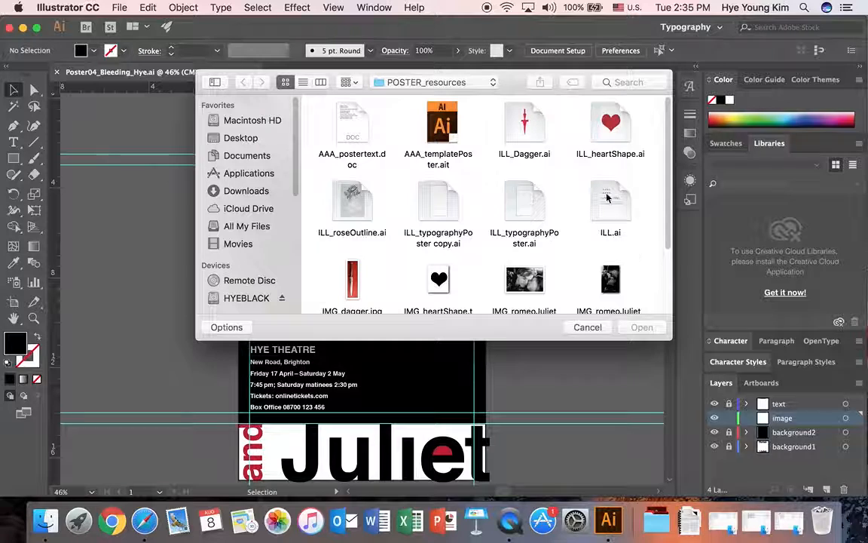
click(615, 136)
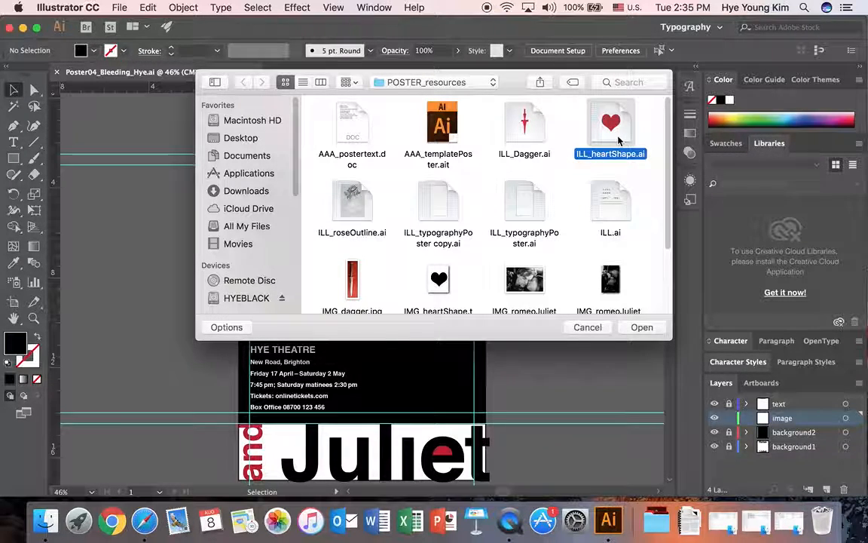
click(648, 329)
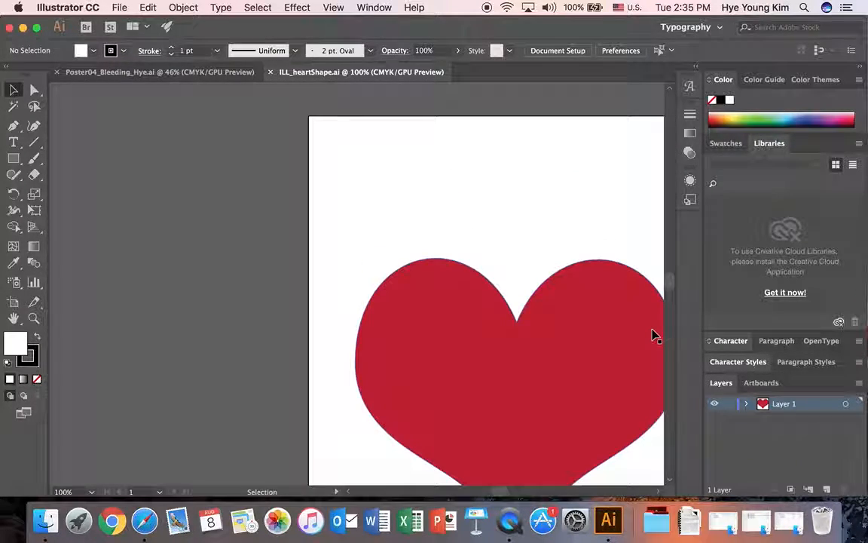
key(super+0)
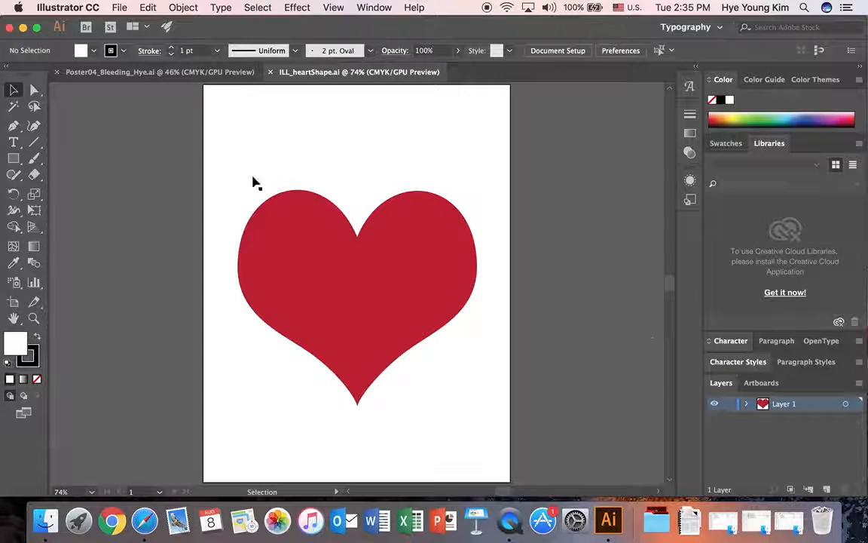
- Copy the red heart onto the poster's black rectangle, scaled down and tilted counterclockwise
click(14, 91)
click(319, 266)
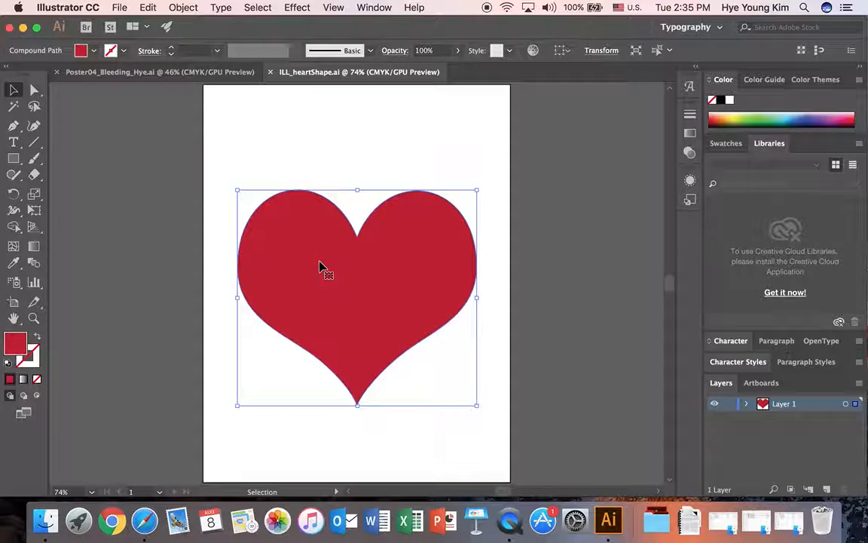
click(205, 76)
key(super+v)
drag(387, 280, 414, 255)
drag(462, 199, 396, 178)
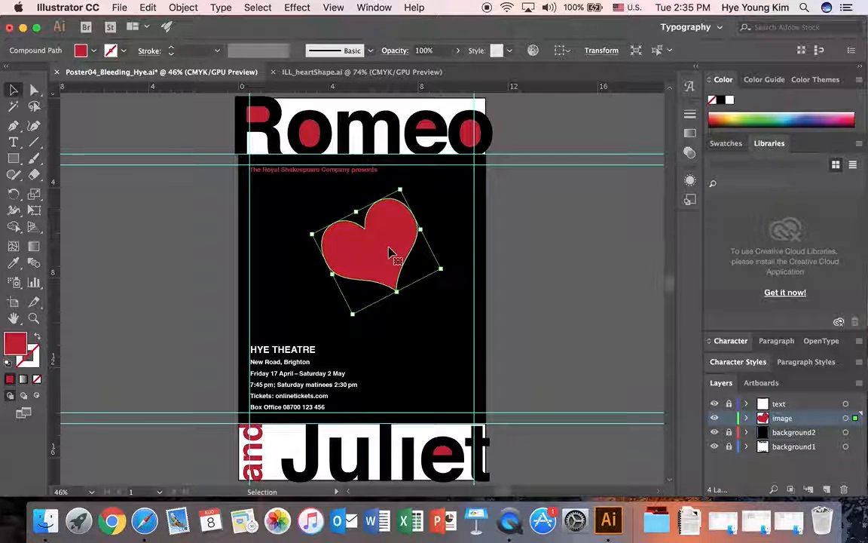
- Duplicate the heart to the right and tilt the copy clockwise so it overlaps the first heart
drag(389, 252, 448, 241)
drag(442, 195, 466, 243)
drag(419, 273, 422, 256)
click(458, 194)
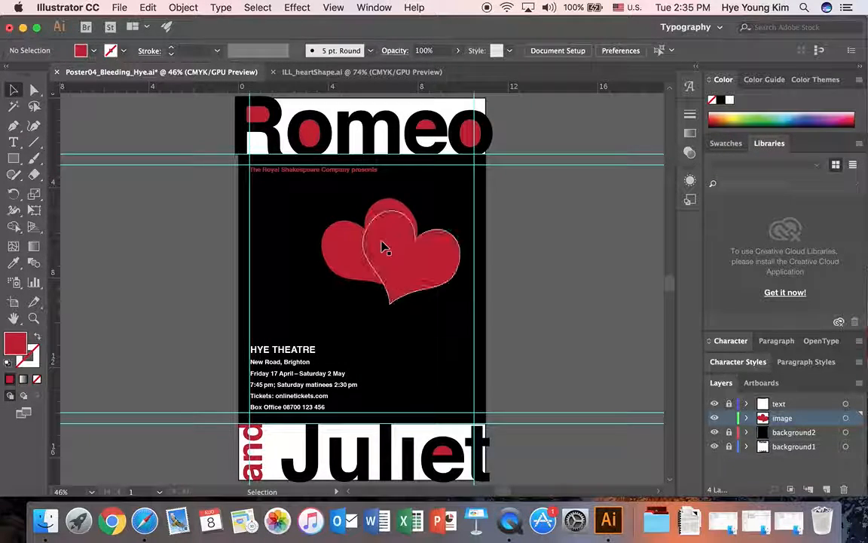
- Exclude the overlapping area of the two hearts with Pathfinder and dock Pathfinder in the Libraries group
drag(320, 199, 356, 227)
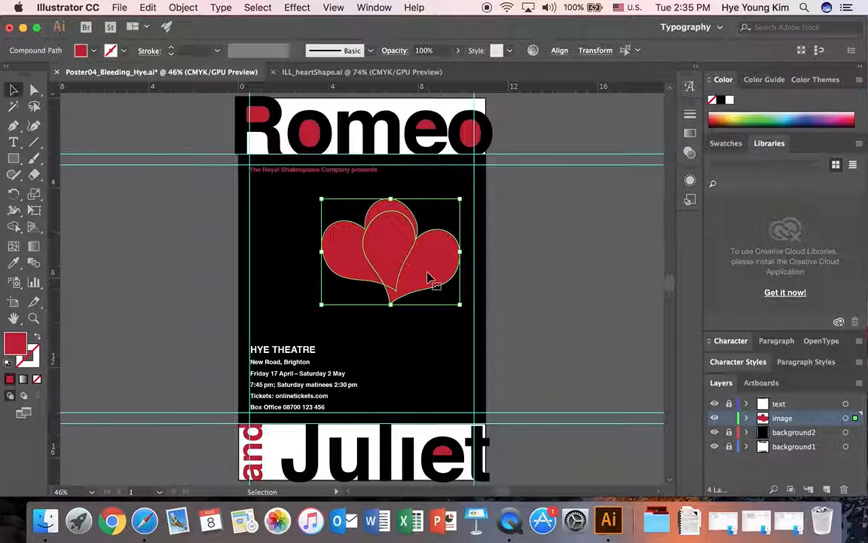
click(375, 8)
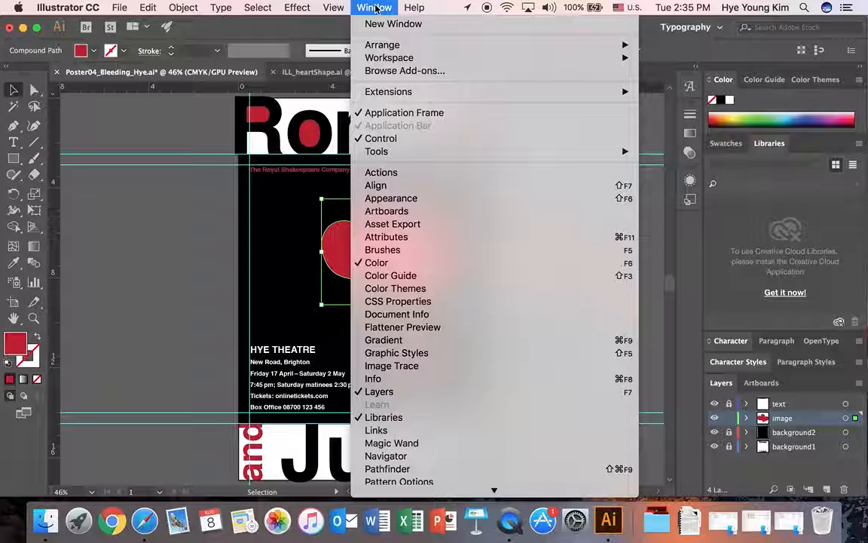
click(397, 468)
drag(379, 90, 552, 105)
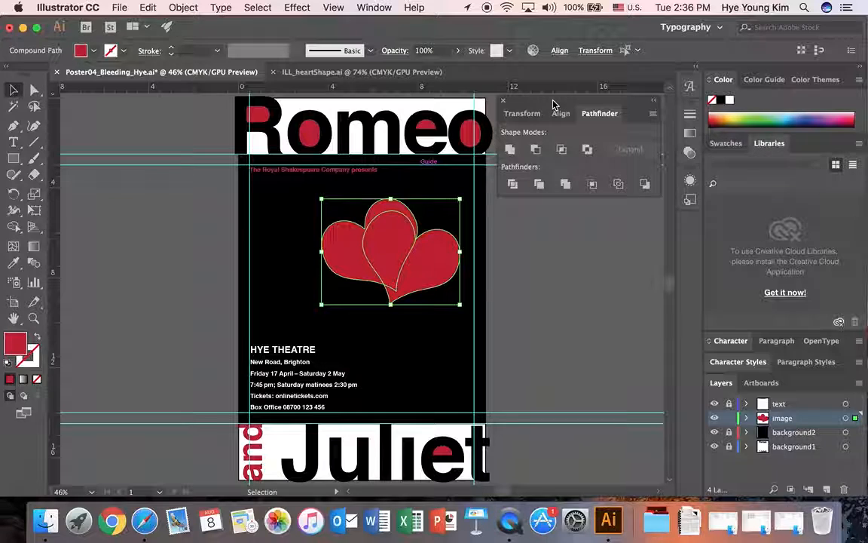
click(588, 153)
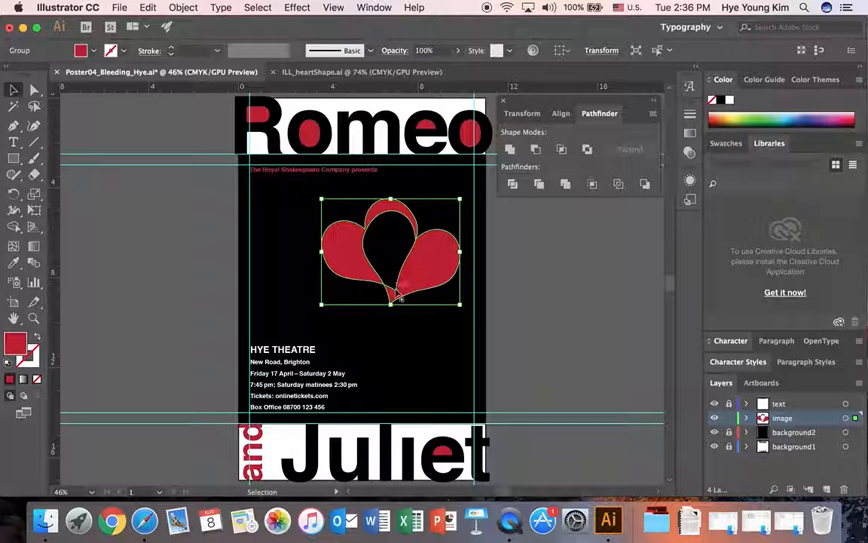
click(513, 305)
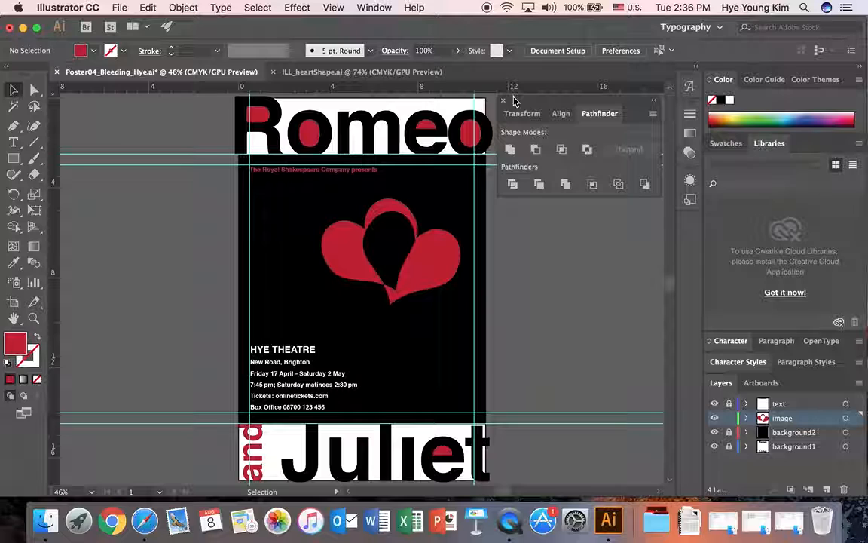
drag(524, 104, 716, 145)
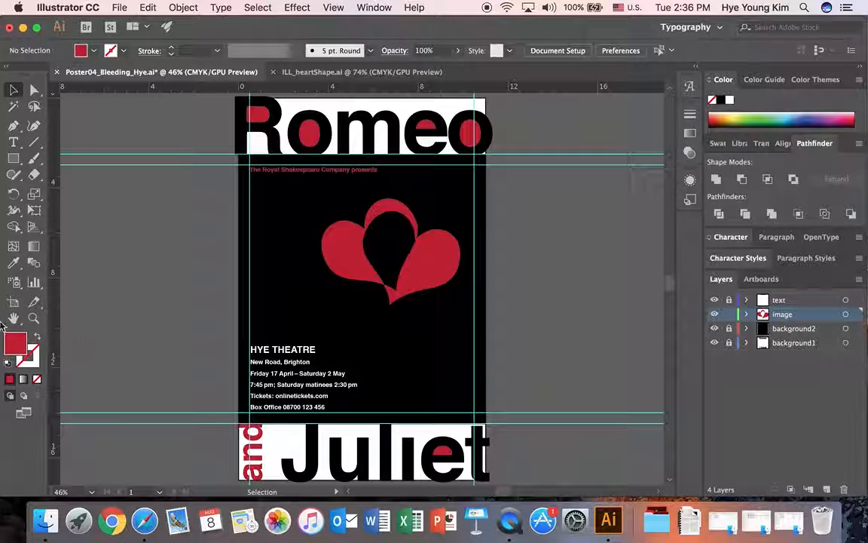
- Move the combined hearts right until their edge meets the poster's right margin guide
drag(300, 188, 495, 463)
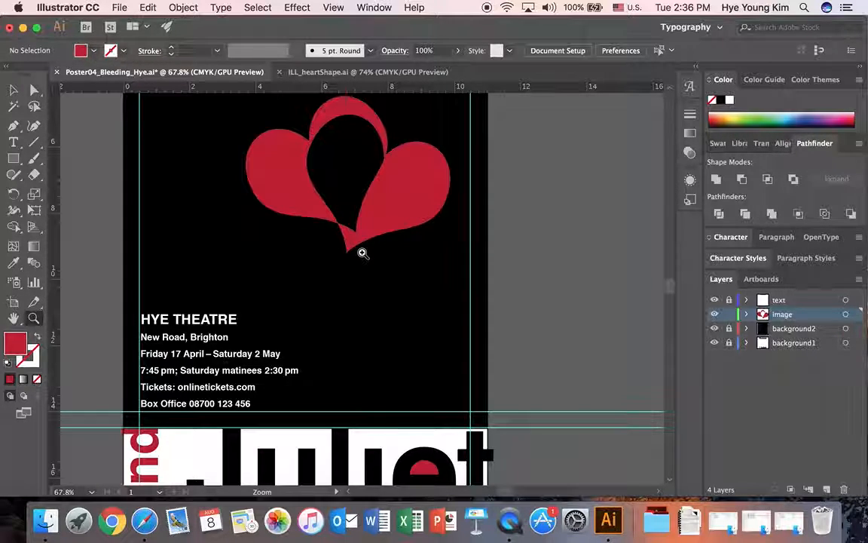
key(v)
drag(291, 193, 308, 194)
click(515, 300)
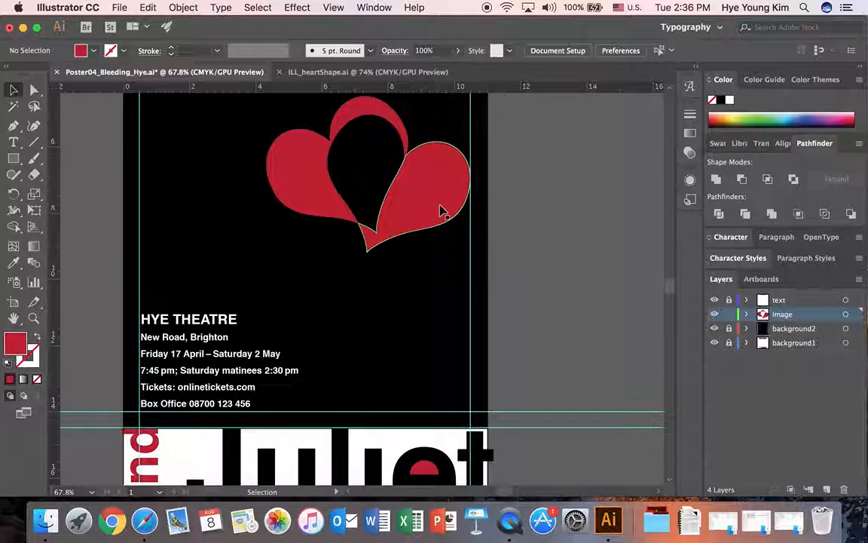
scroll(443, 215, down, 1)
scroll(443, 215, up, 1)
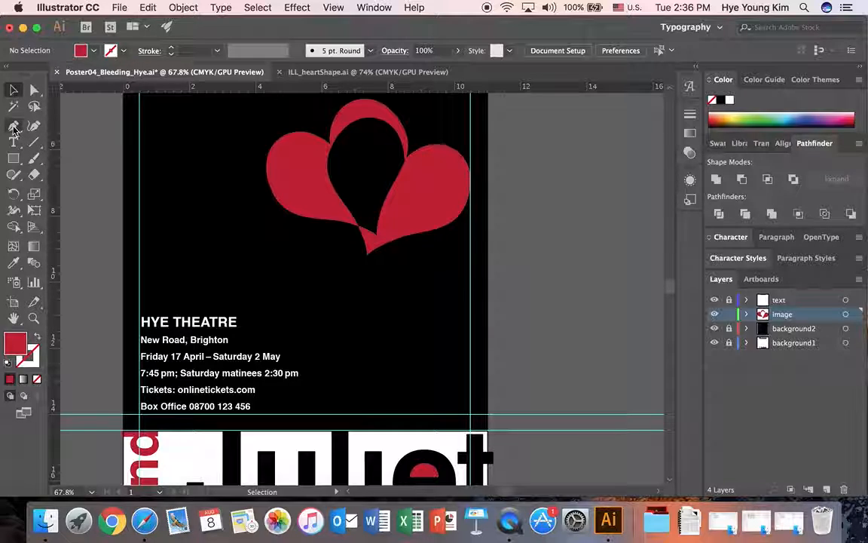
- Set the stroke to red and draw the stem's left edge with the Pen, including a thorn, from about Y 8.97 in to Y 14.68 in
click(13, 128)
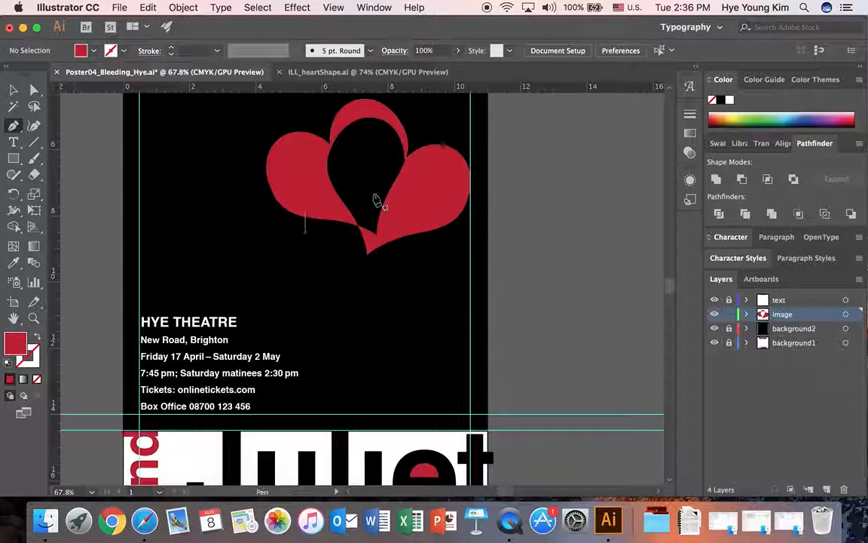
click(126, 53)
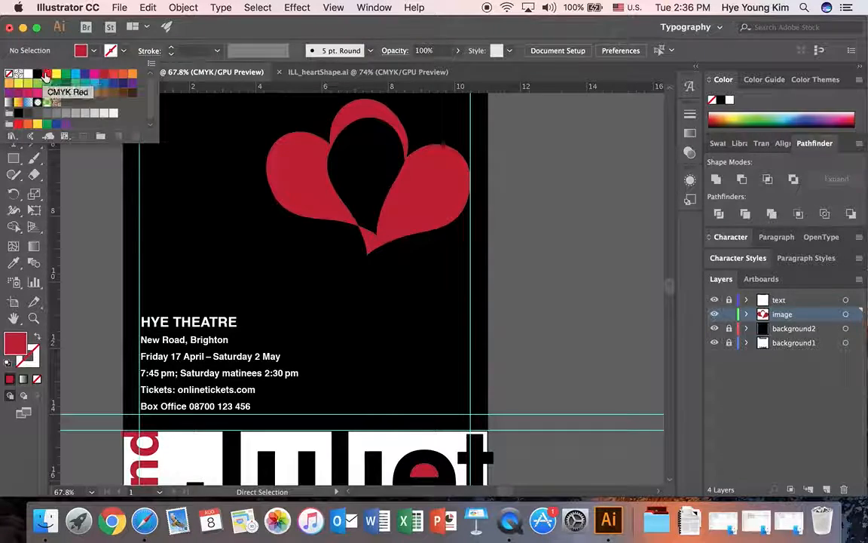
click(103, 74)
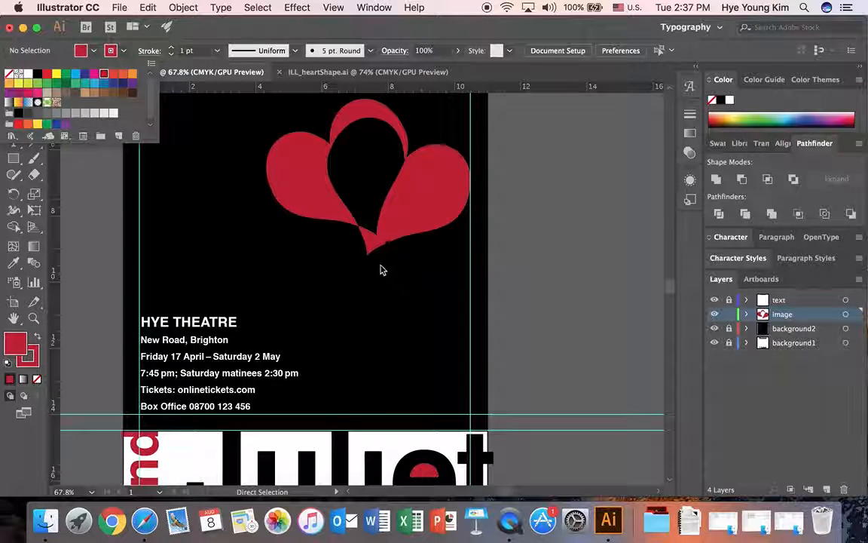
key(p)
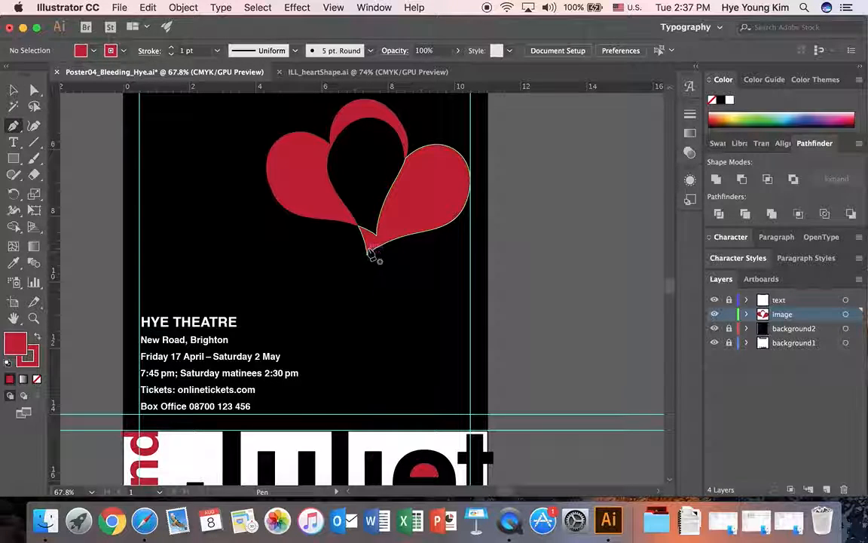
click(367, 249)
click(369, 301)
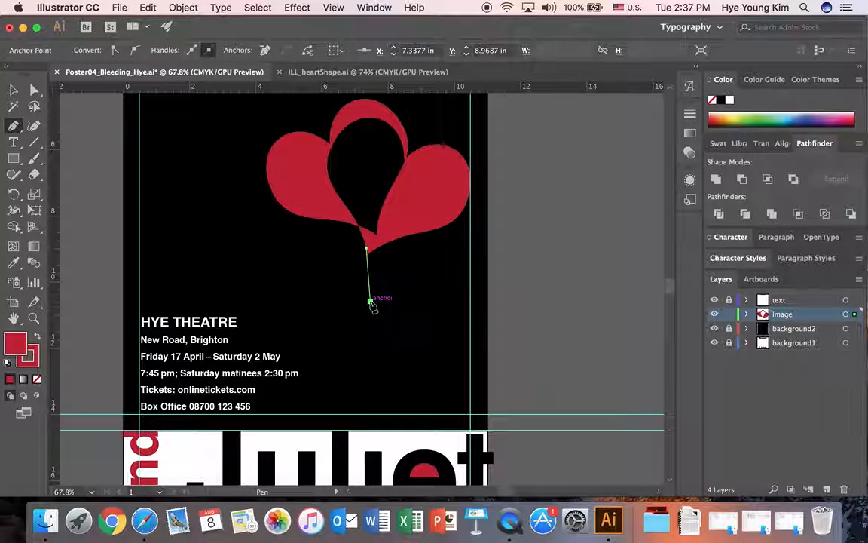
click(358, 313)
click(370, 317)
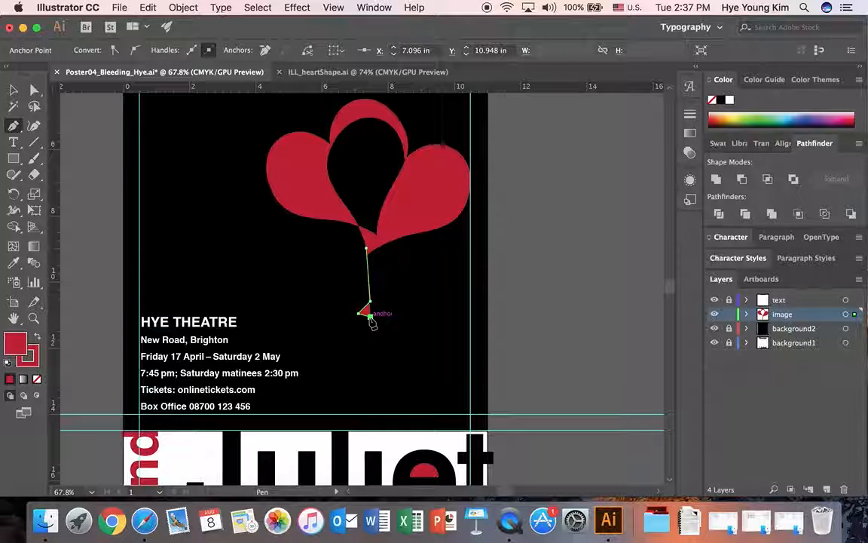
click(358, 381)
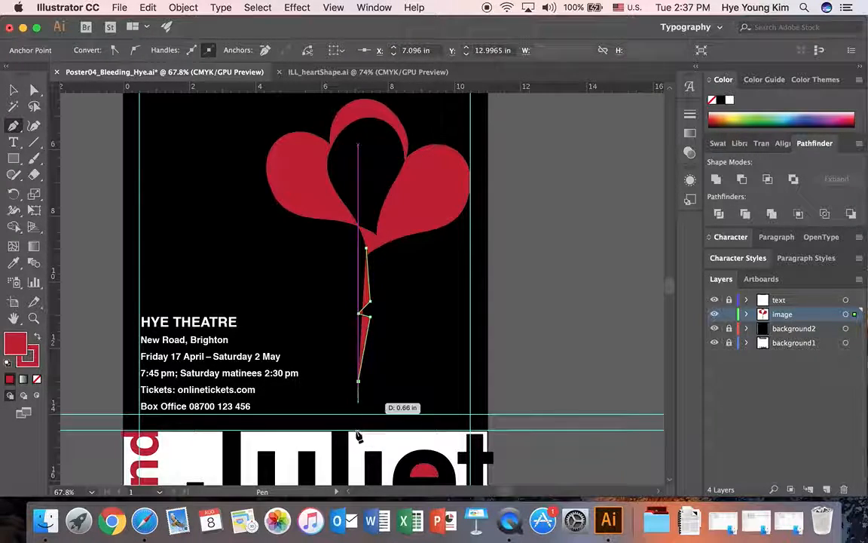
click(367, 435)
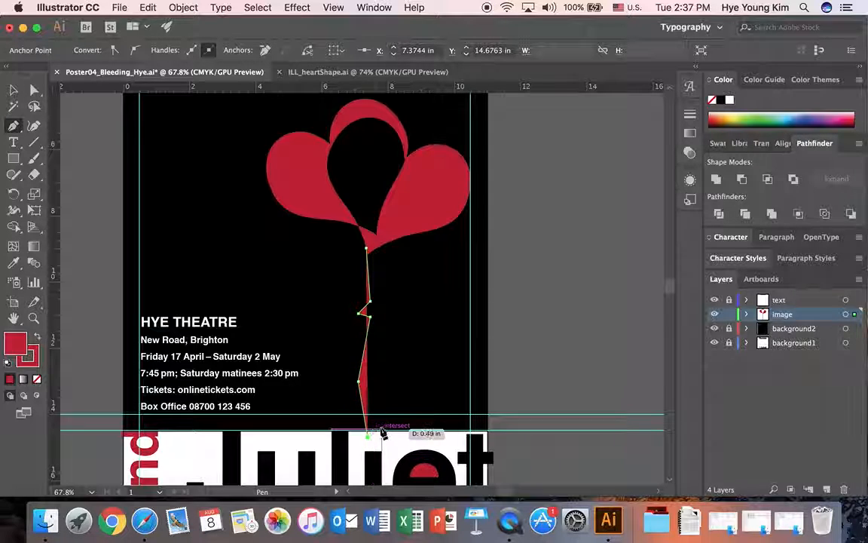
- Draw the stem's right edge back up to the hearts with one thorn and close the path at its starting anchor
click(382, 427)
click(374, 375)
click(386, 316)
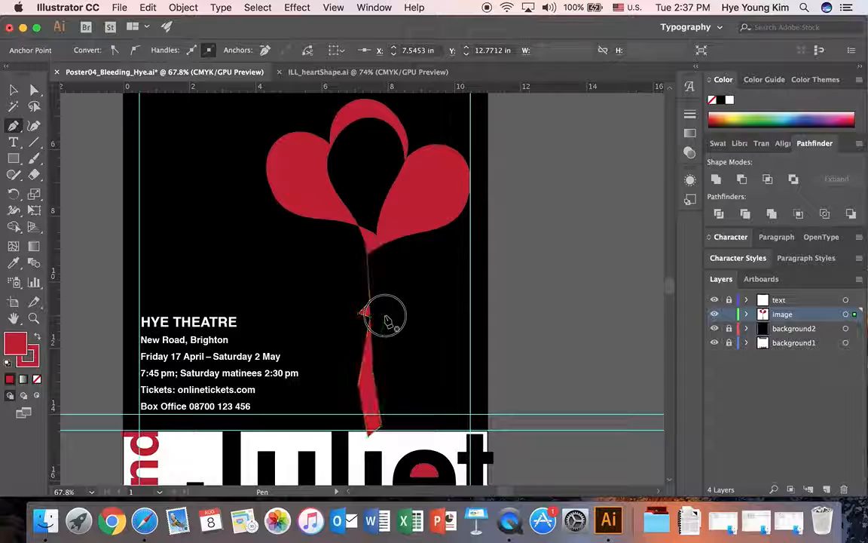
click(393, 280)
click(382, 273)
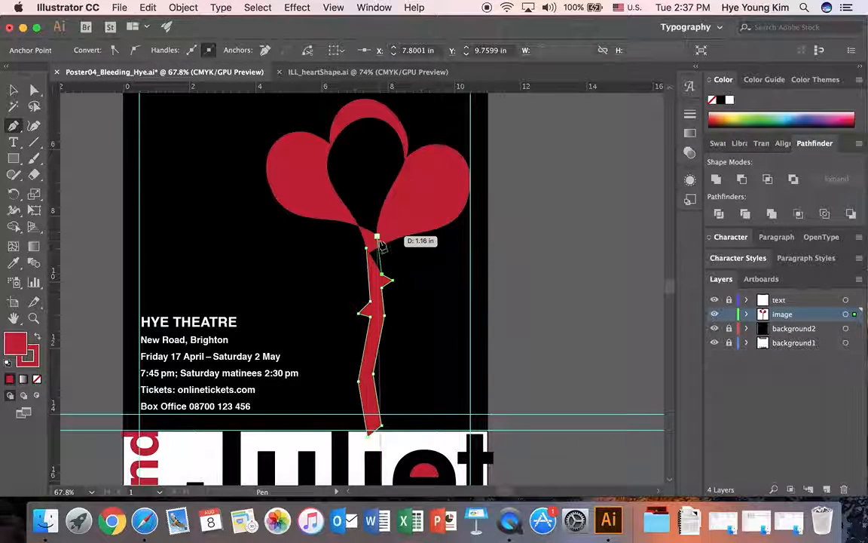
click(377, 236)
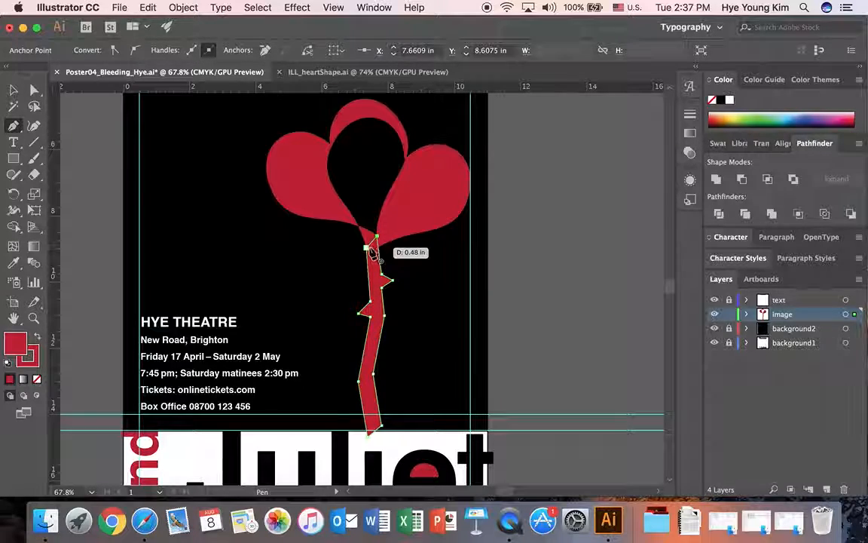
click(366, 248)
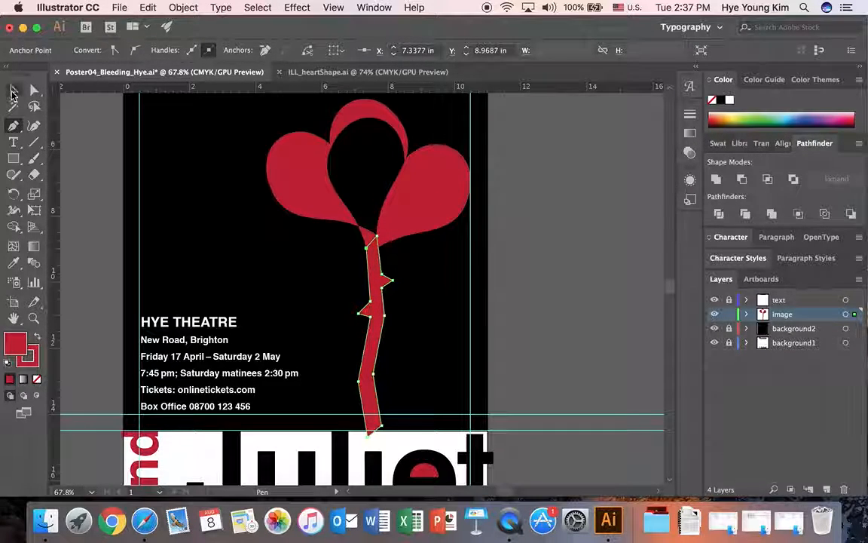
click(311, 272)
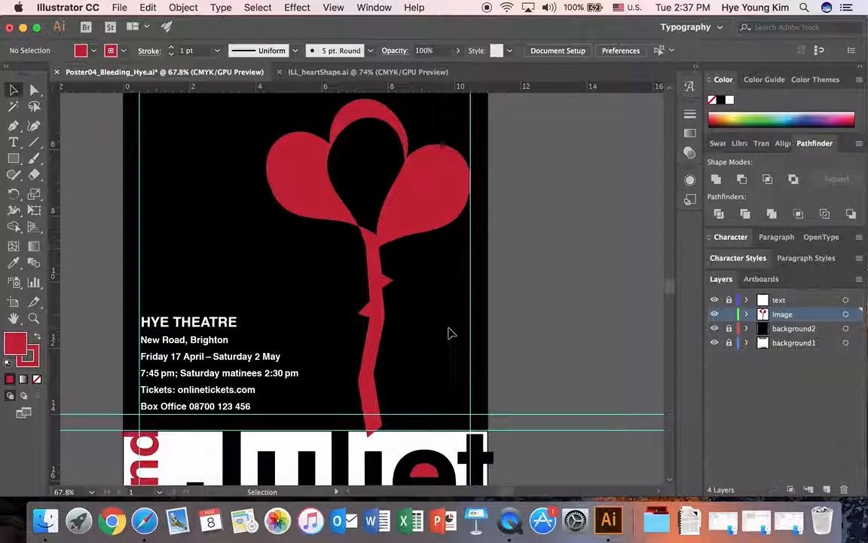
- Draw a small four-point red blood drop with the Pen at the stem's lower tip, above the "i" of Juliet
scroll(421, 317, down, 2)
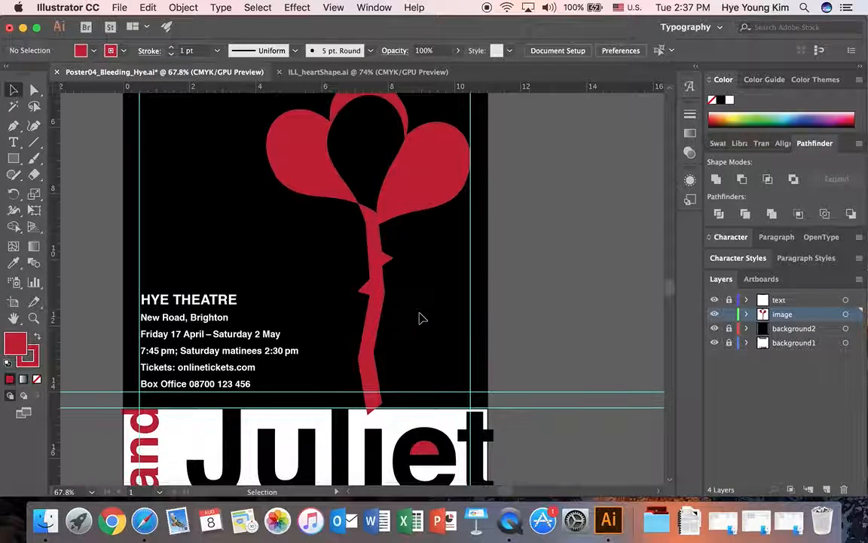
scroll(422, 317, down, 1)
click(13, 125)
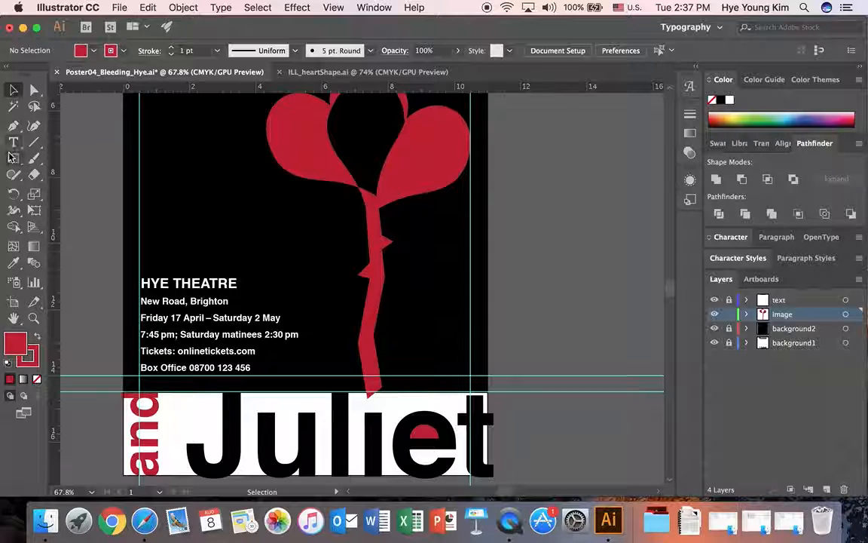
click(378, 397)
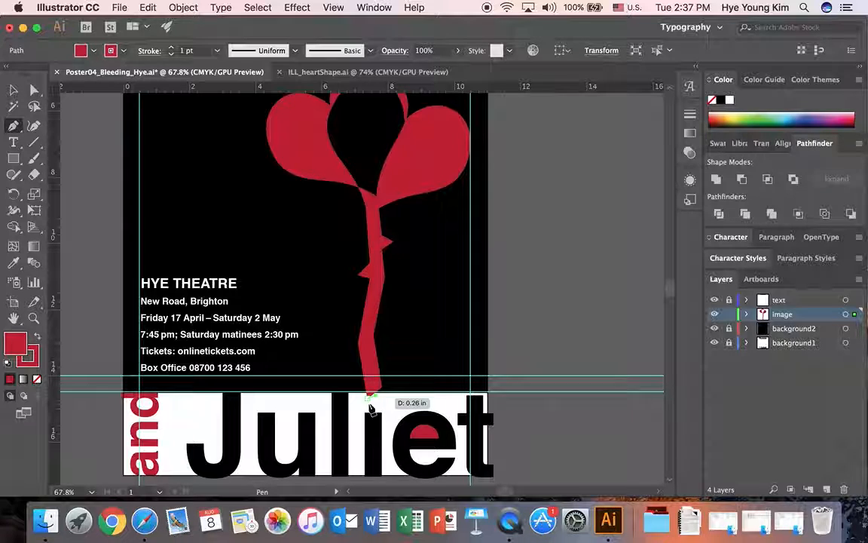
click(371, 406)
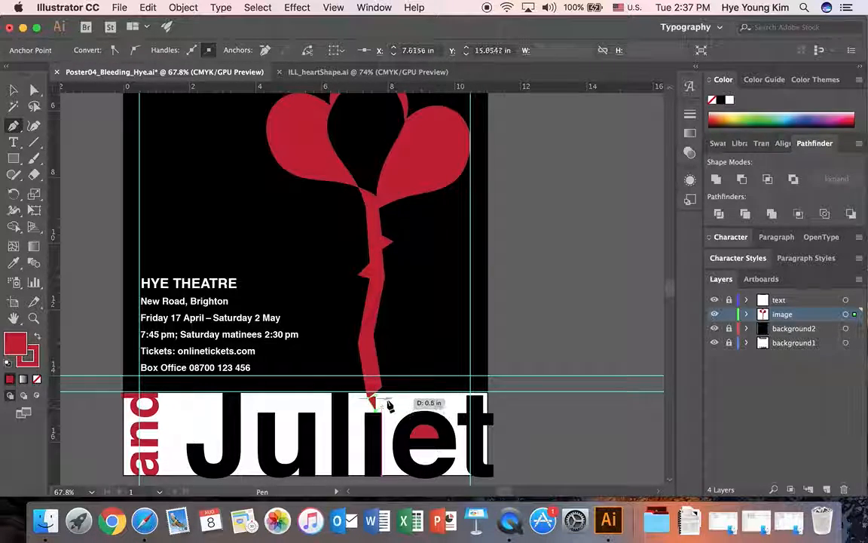
click(377, 399)
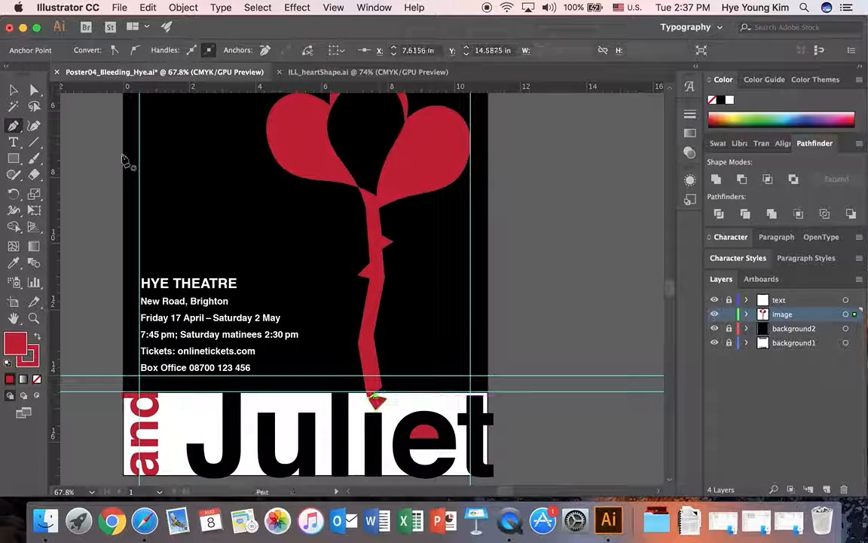
- Shorten the stem from its lower end so that a gap opens between it and the drop
click(33, 318)
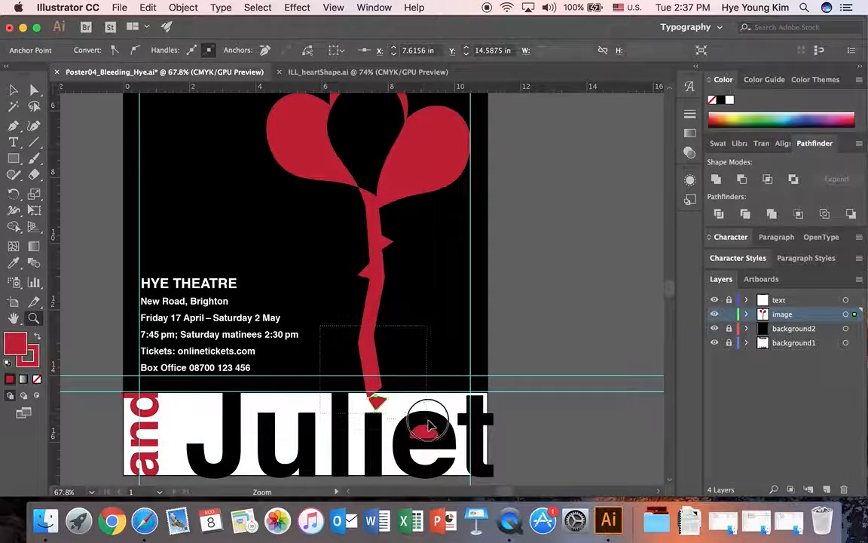
drag(377, 407, 433, 430)
click(13, 90)
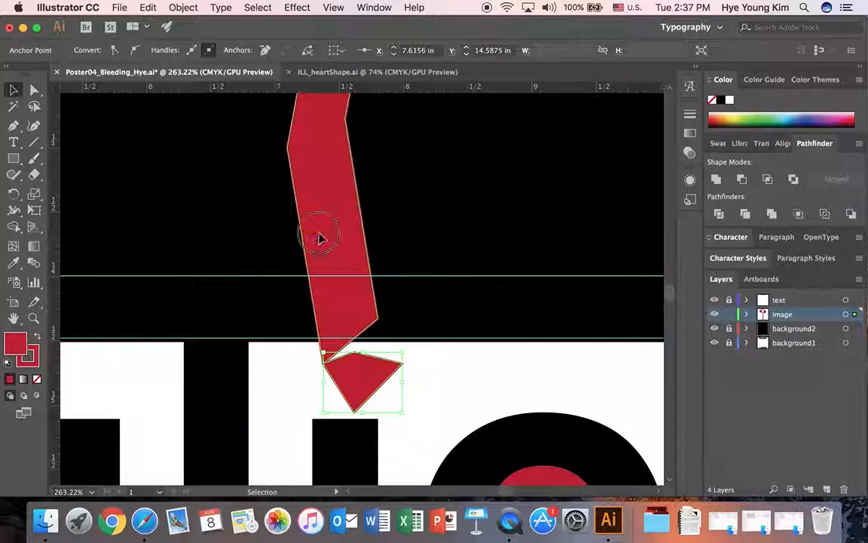
click(317, 237)
drag(354, 364, 359, 296)
- Stretch the drop upward, shift it slightly left above the "i" of Juliet and fine-tune the stem's lower end
click(361, 353)
drag(363, 352, 362, 304)
drag(365, 345, 354, 341)
click(421, 331)
click(326, 217)
drag(354, 286, 349, 287)
click(364, 329)
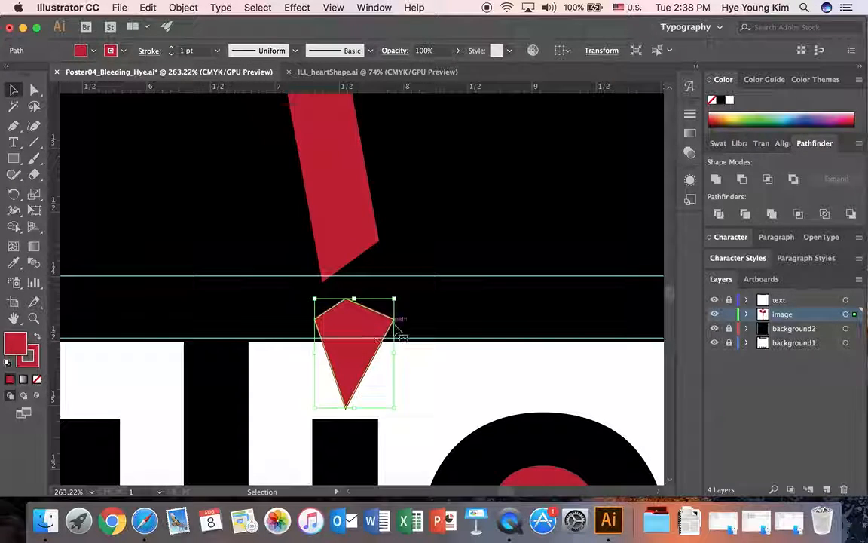
- Fit the whole poster in view and check the stem and drop with nothing selected
click(34, 320)
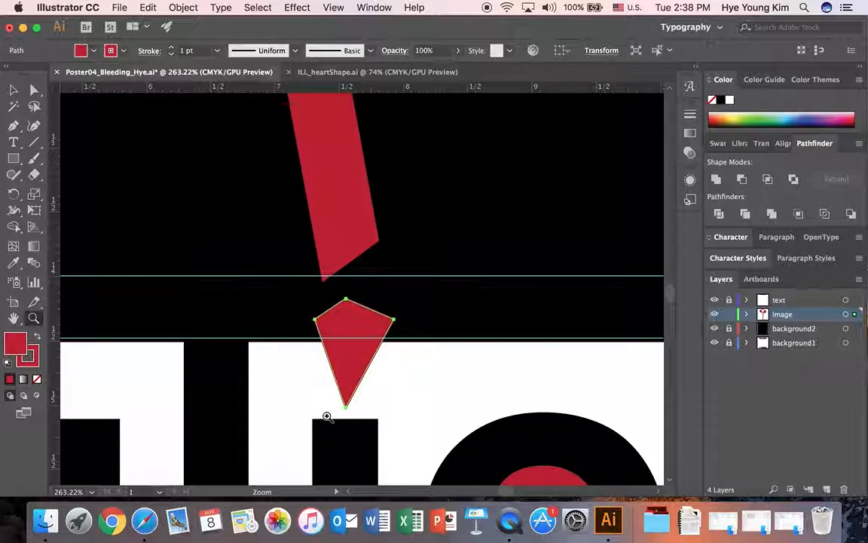
key(super+0)
key(v)
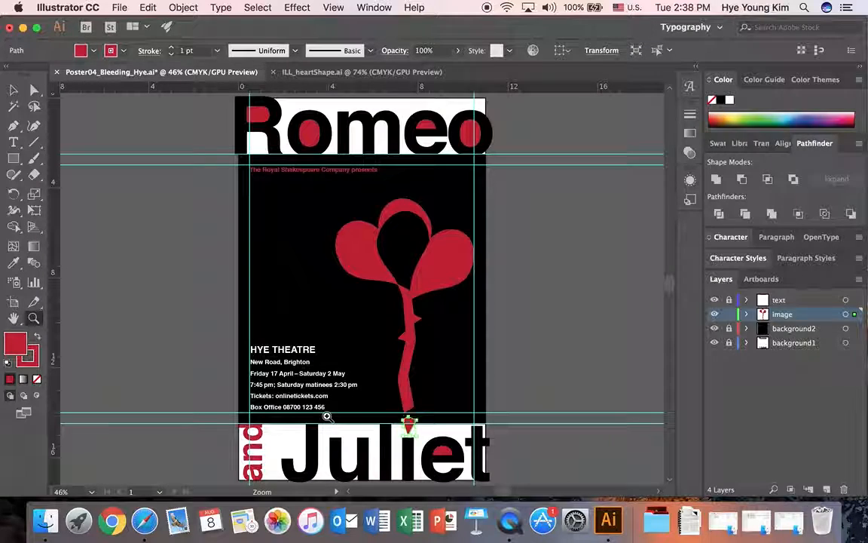
click(563, 341)
key(super+0)
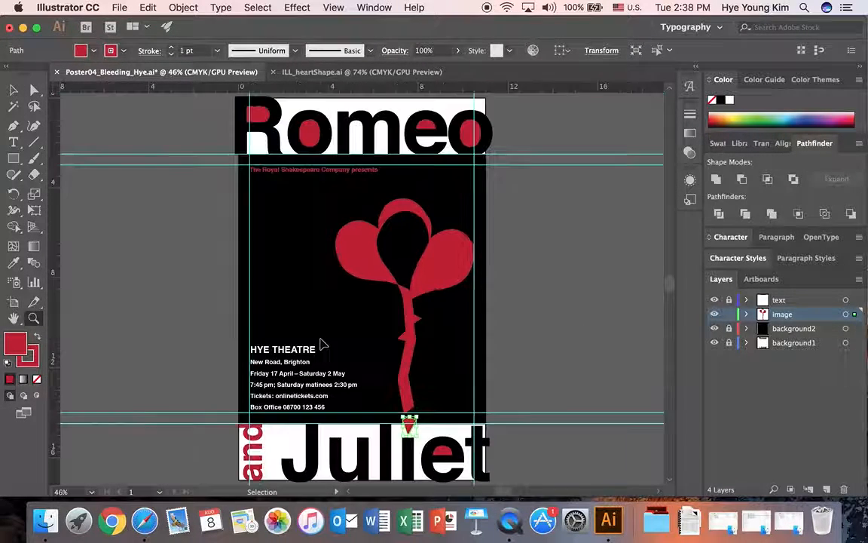
key(v)
click(145, 236)
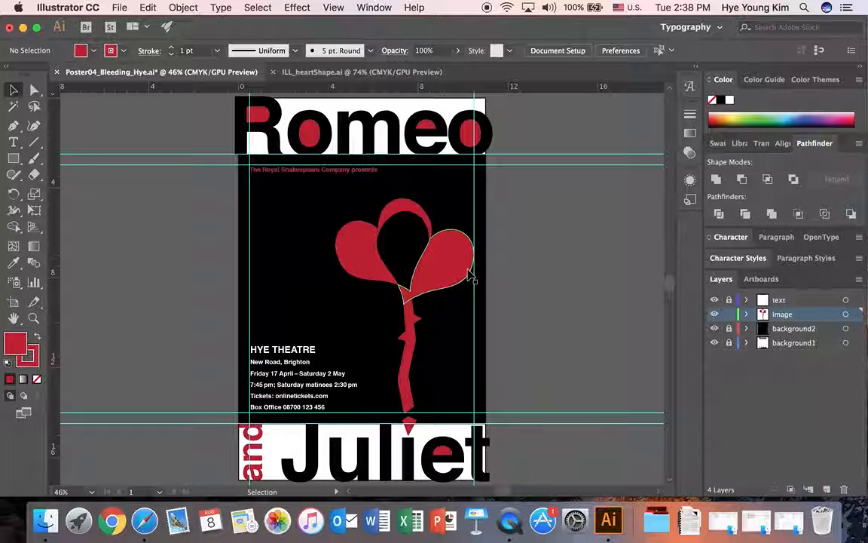
- Apply the Roughen effect to the combined hearts with Size 2% relative, Detail 2/in and corner points
drag(322, 206, 444, 258)
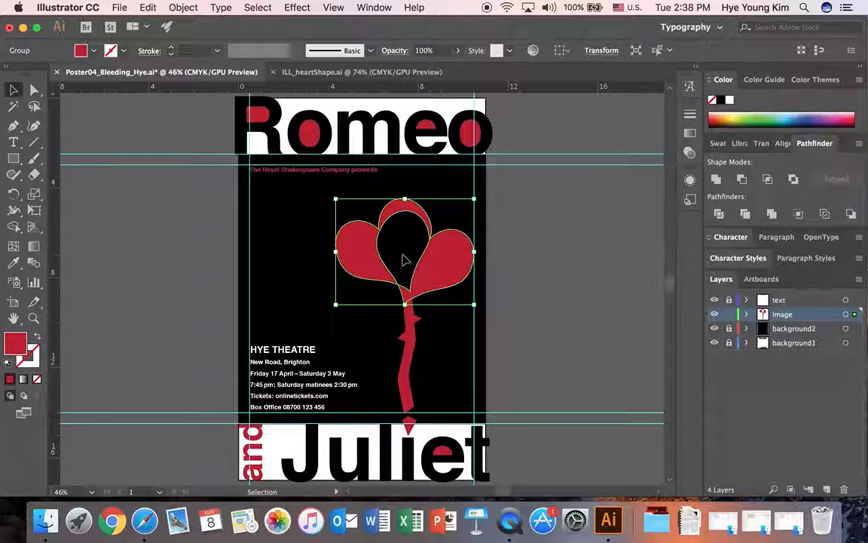
click(308, 9)
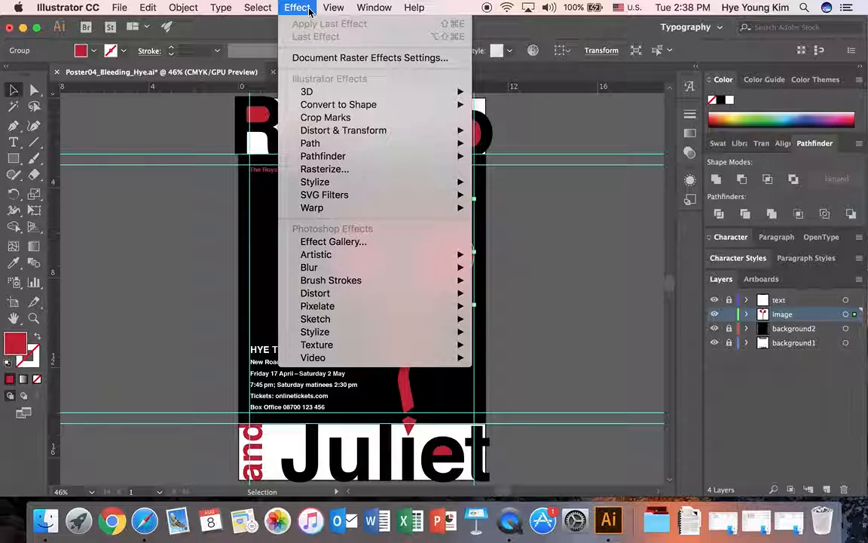
mouse_move(349, 131)
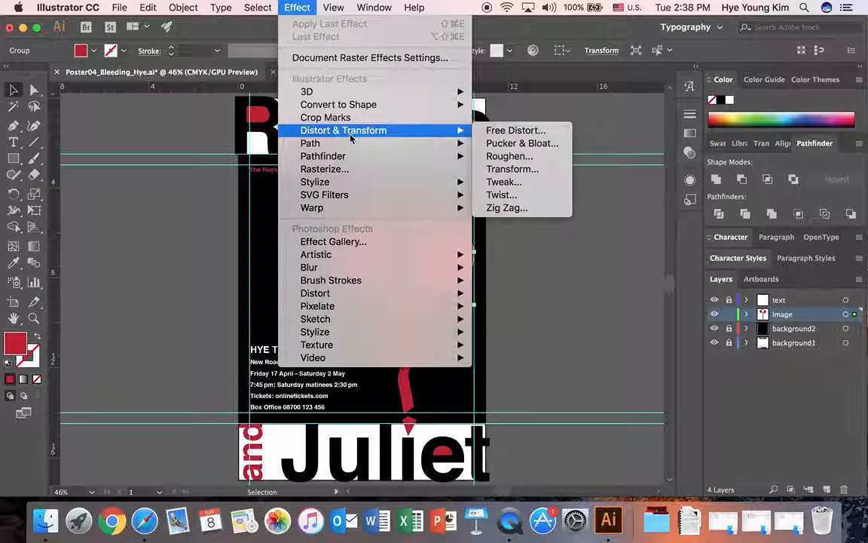
click(509, 156)
text(2)
key(Tab)
text(2)
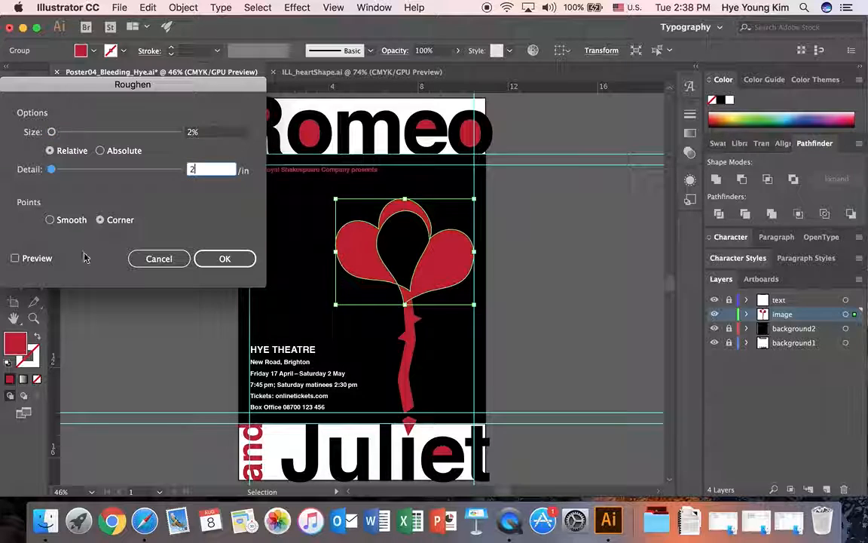
click(15, 258)
click(232, 262)
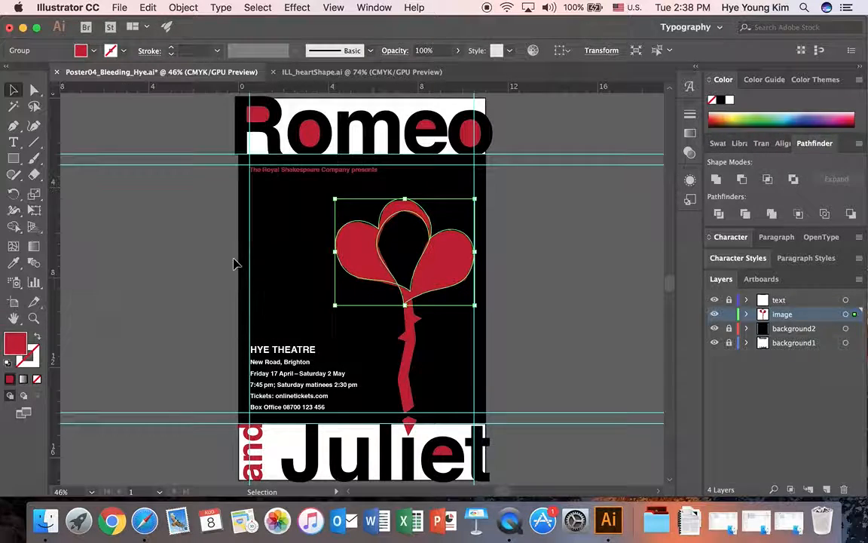
click(585, 322)
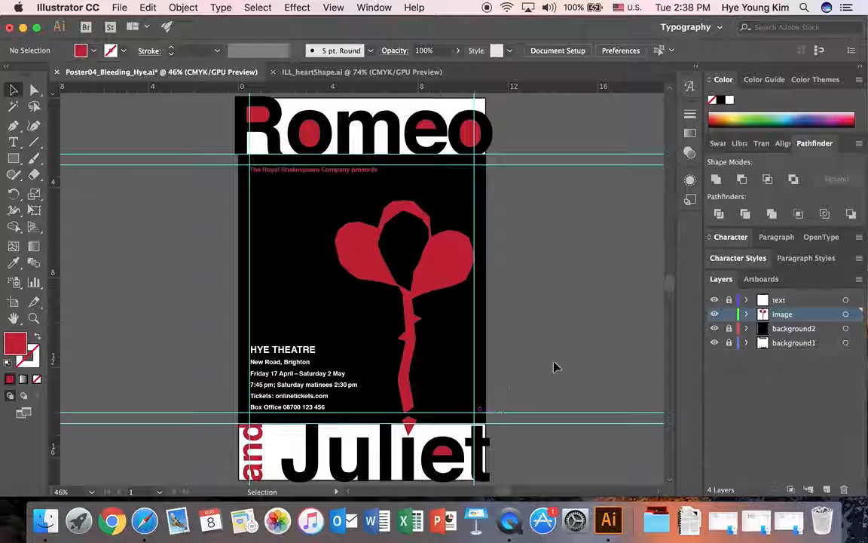
- Look over the finished poster and save it under its existing file name
scroll(590, 357, down, 1)
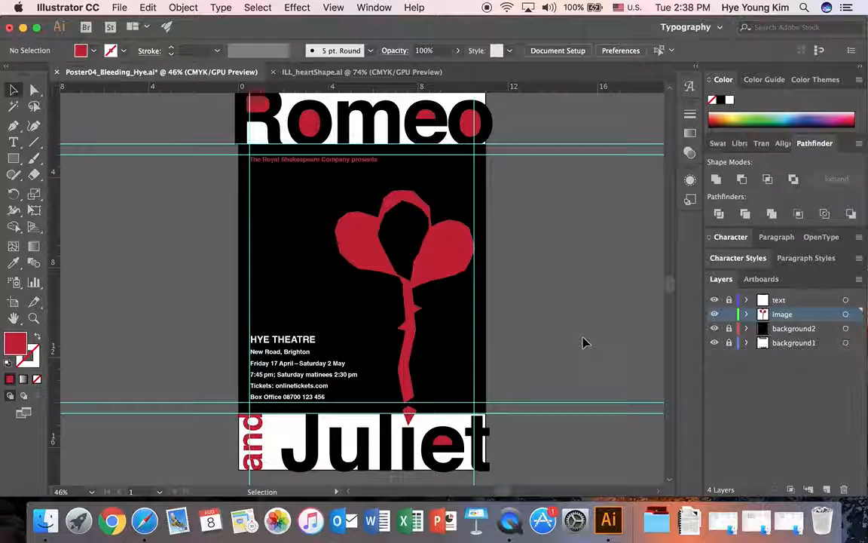
scroll(585, 342, up, 1)
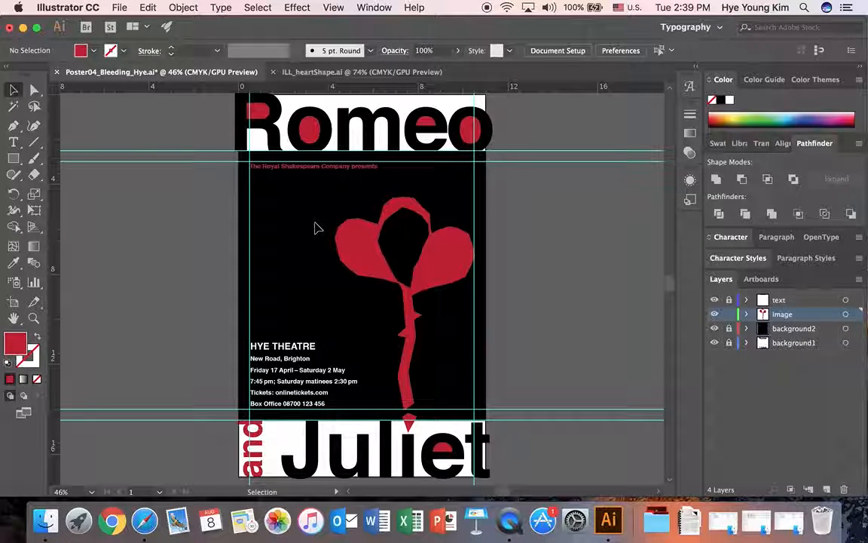
click(131, 7)
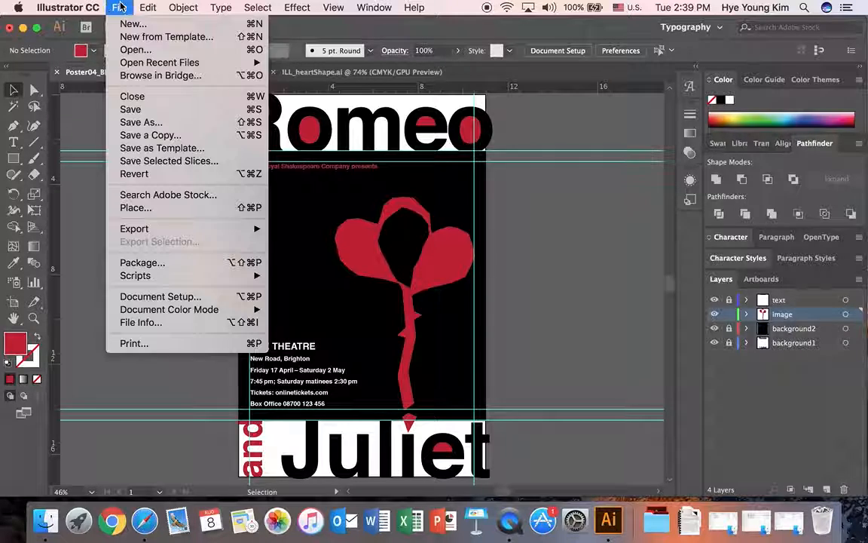
click(146, 113)
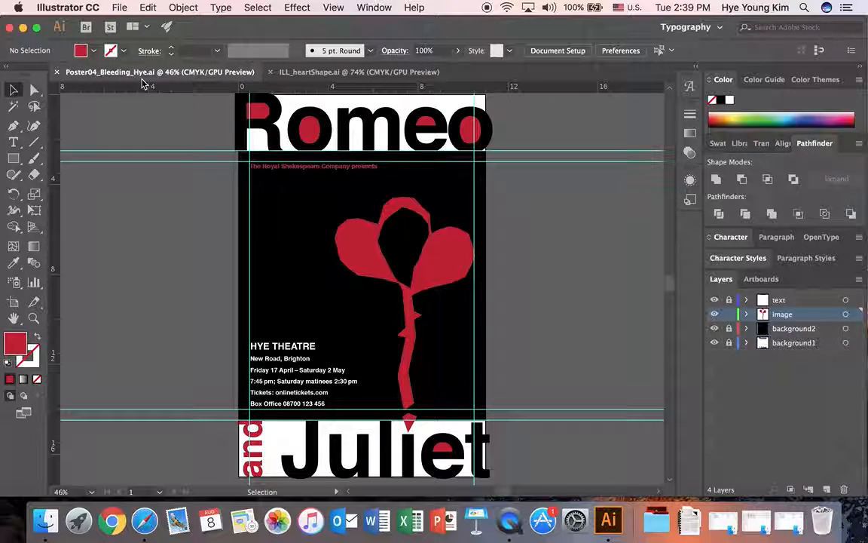
- Save the poster in Adobe PDF format under its existing base name, using the High Quality Print preset
click(120, 8)
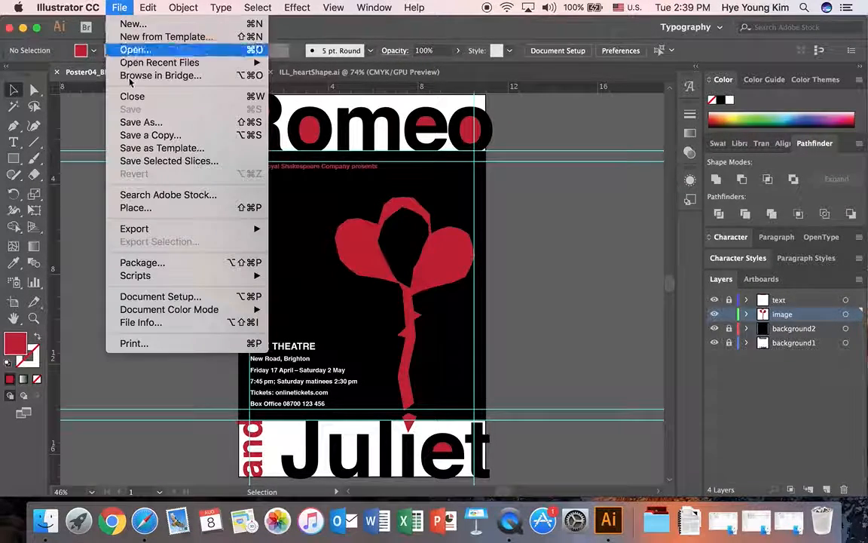
click(143, 120)
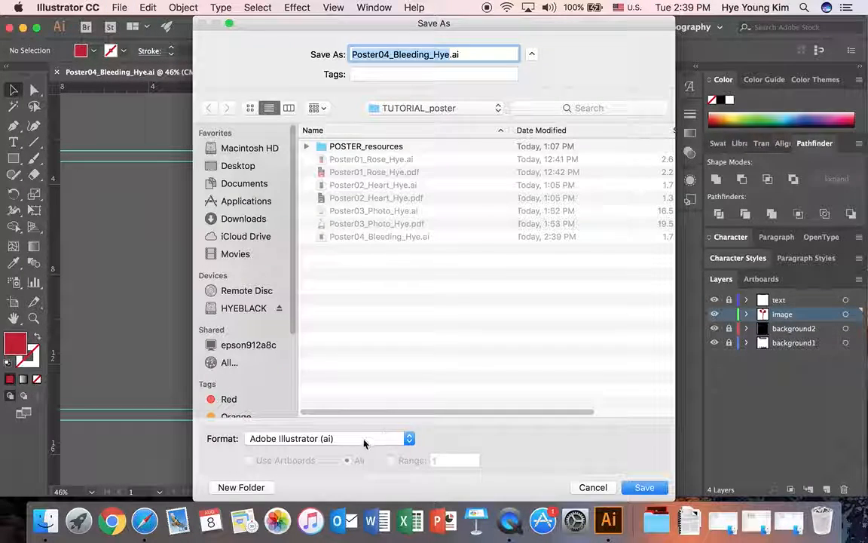
click(364, 443)
click(351, 476)
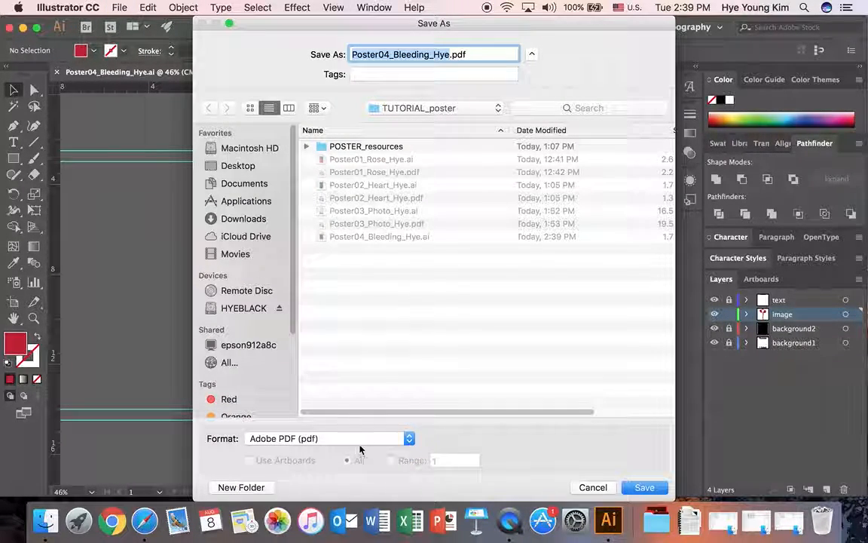
click(639, 487)
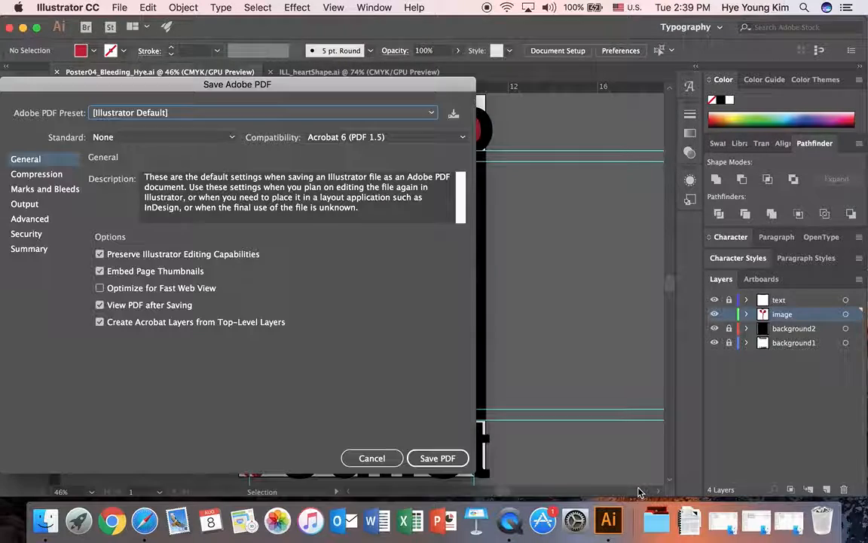
click(173, 112)
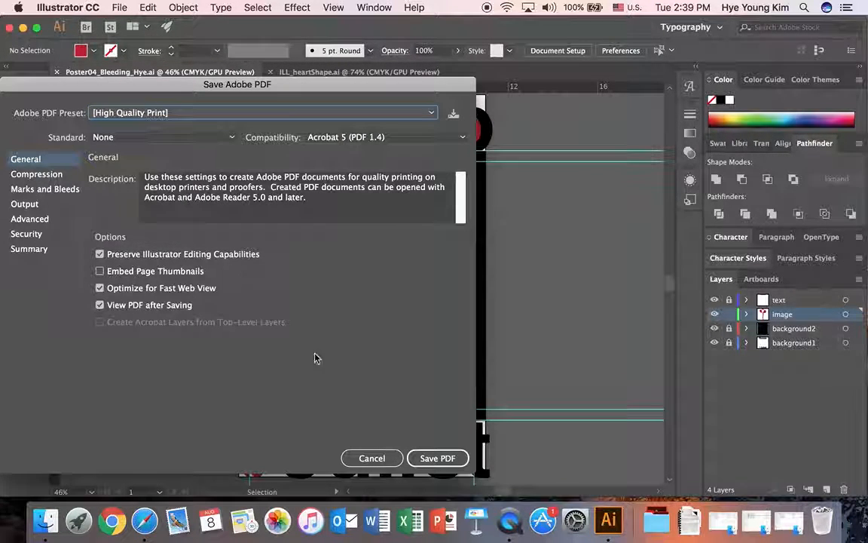
key(Return)
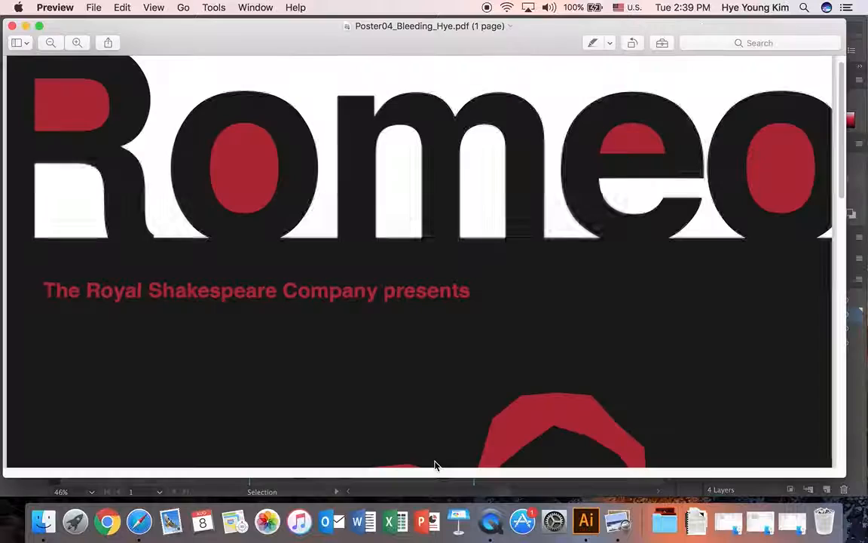
- Examine the exported PDF in Preview, checking the titles, event text, flower stem and drop up close and as a full page
click(57, 42)
click(56, 43)
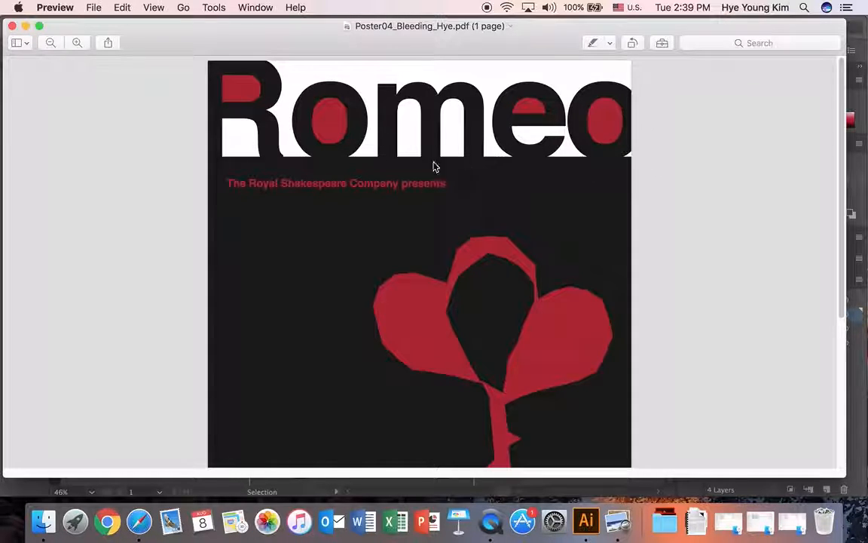
scroll(464, 146, down, 3)
scroll(464, 144, down, 10)
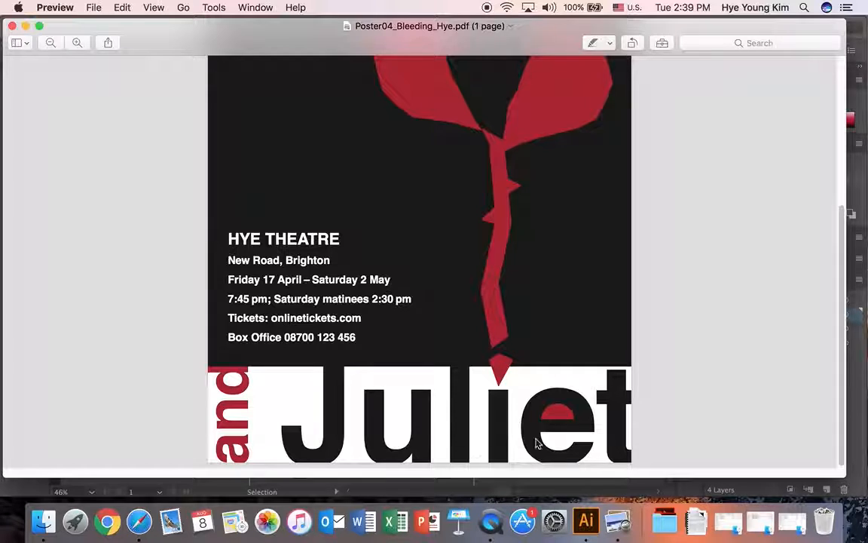
scroll(448, 319, up, 2)
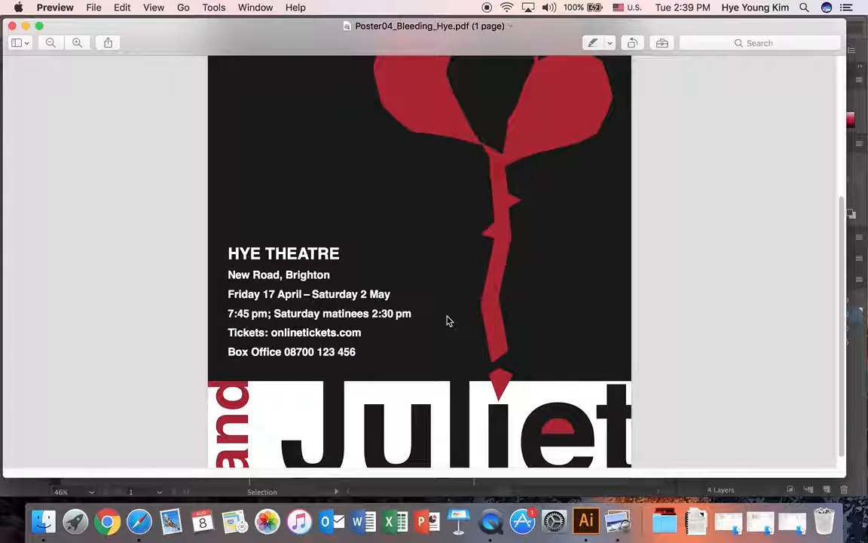
key(super+plus)
key(super+plus)
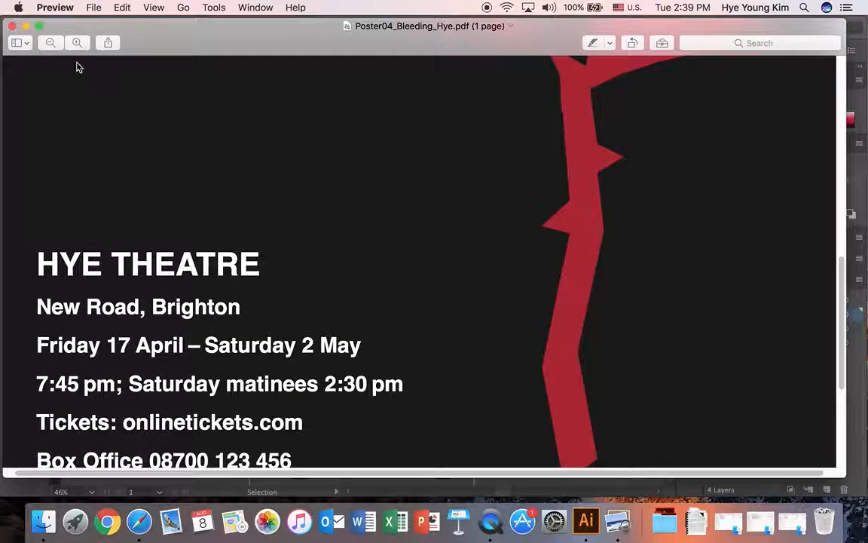
click(51, 43)
click(50, 43)
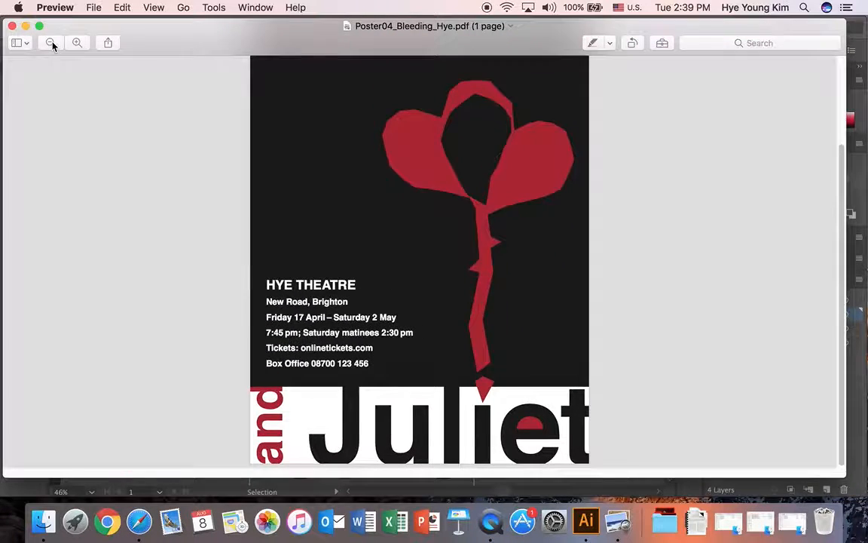
click(51, 43)
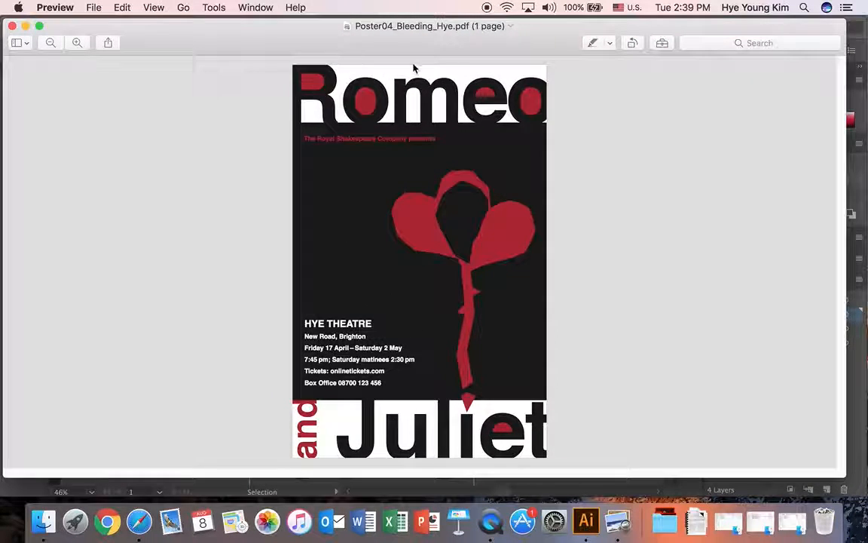